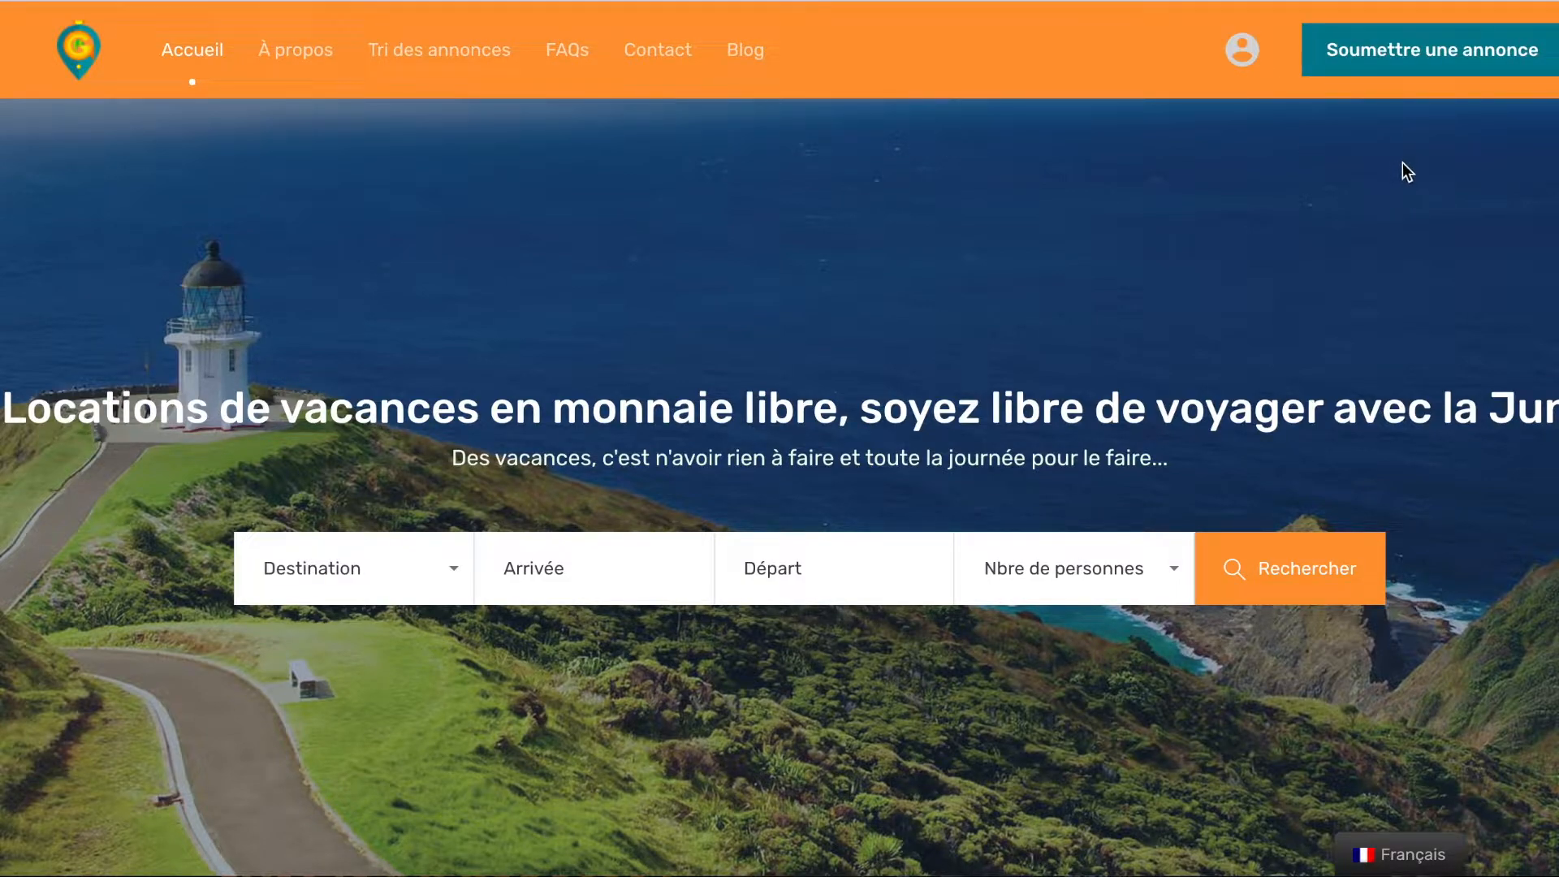
Choose 'Soumettre une annonce' in the home page header to begin a new listing
click(1403, 70)
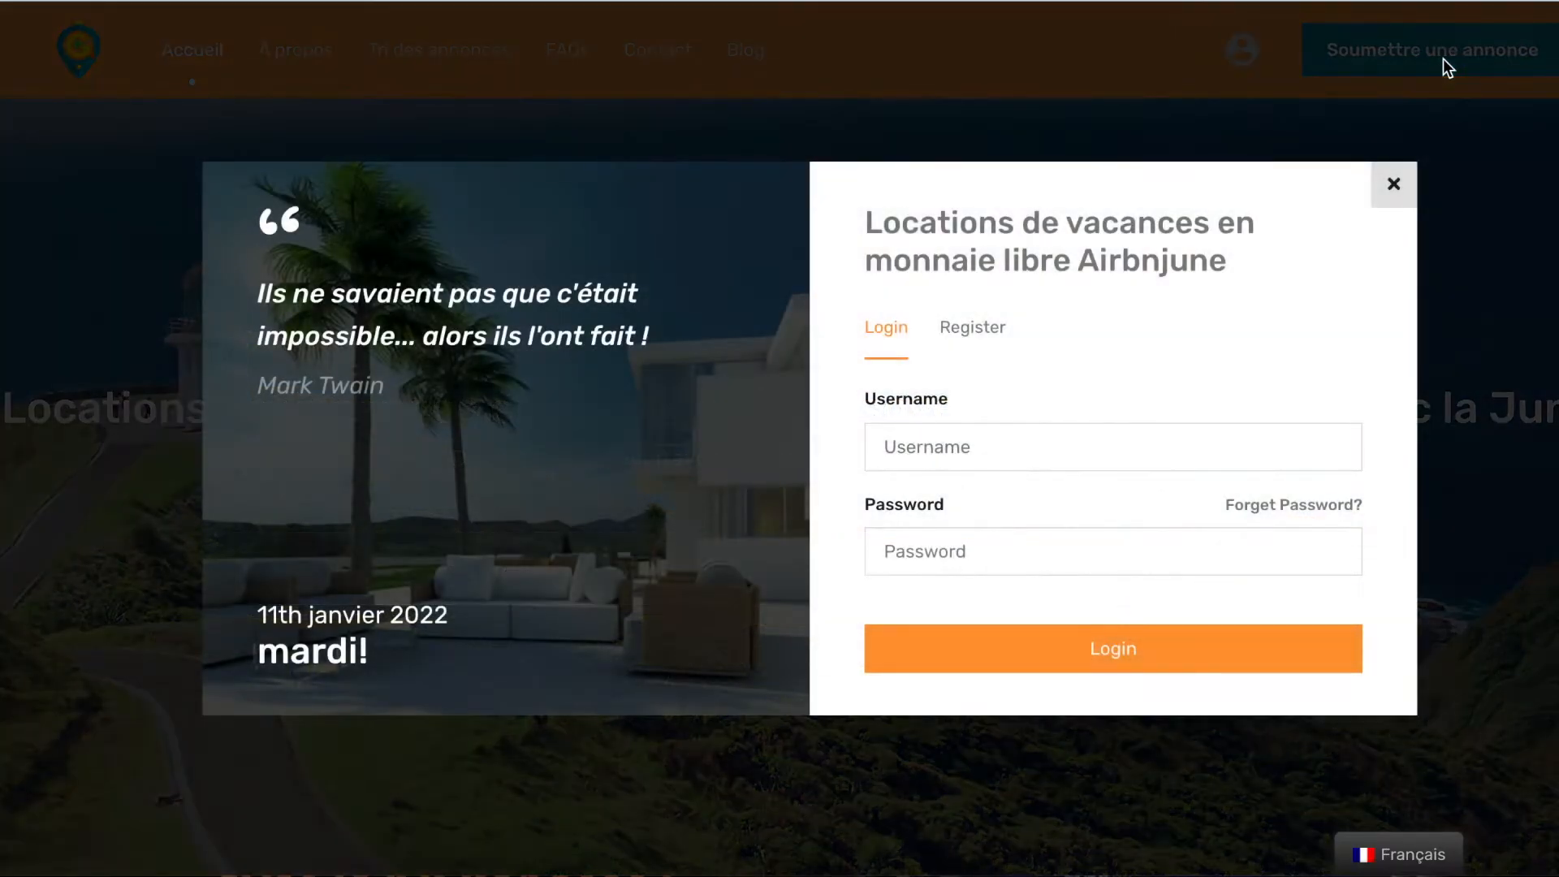
Register a new account with the saved username and e-mail and the Agent role
click(975, 329)
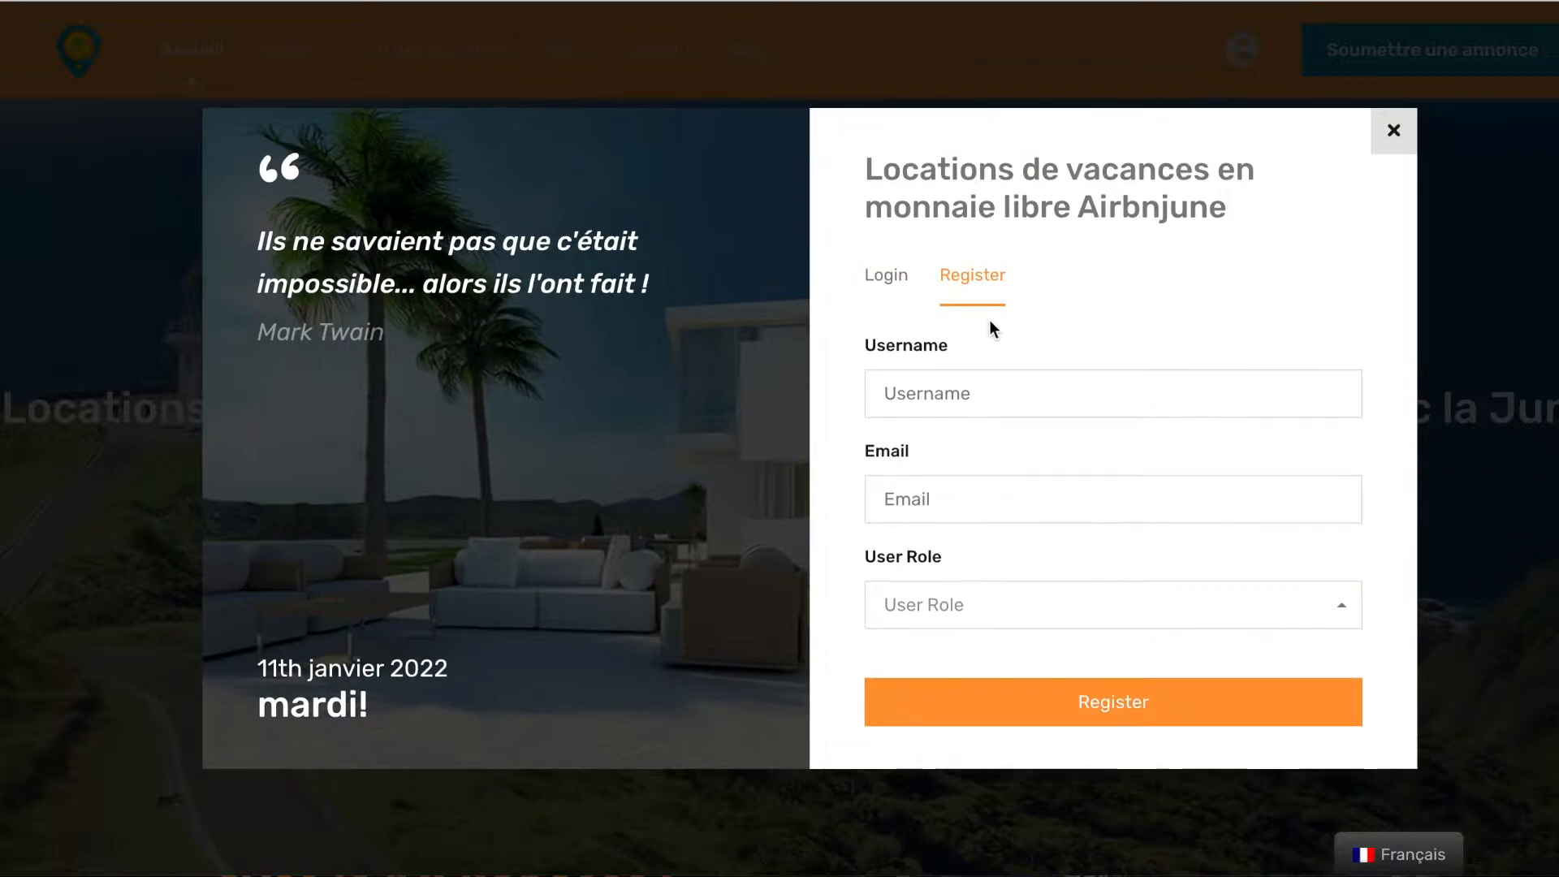
click(986, 391)
click(938, 449)
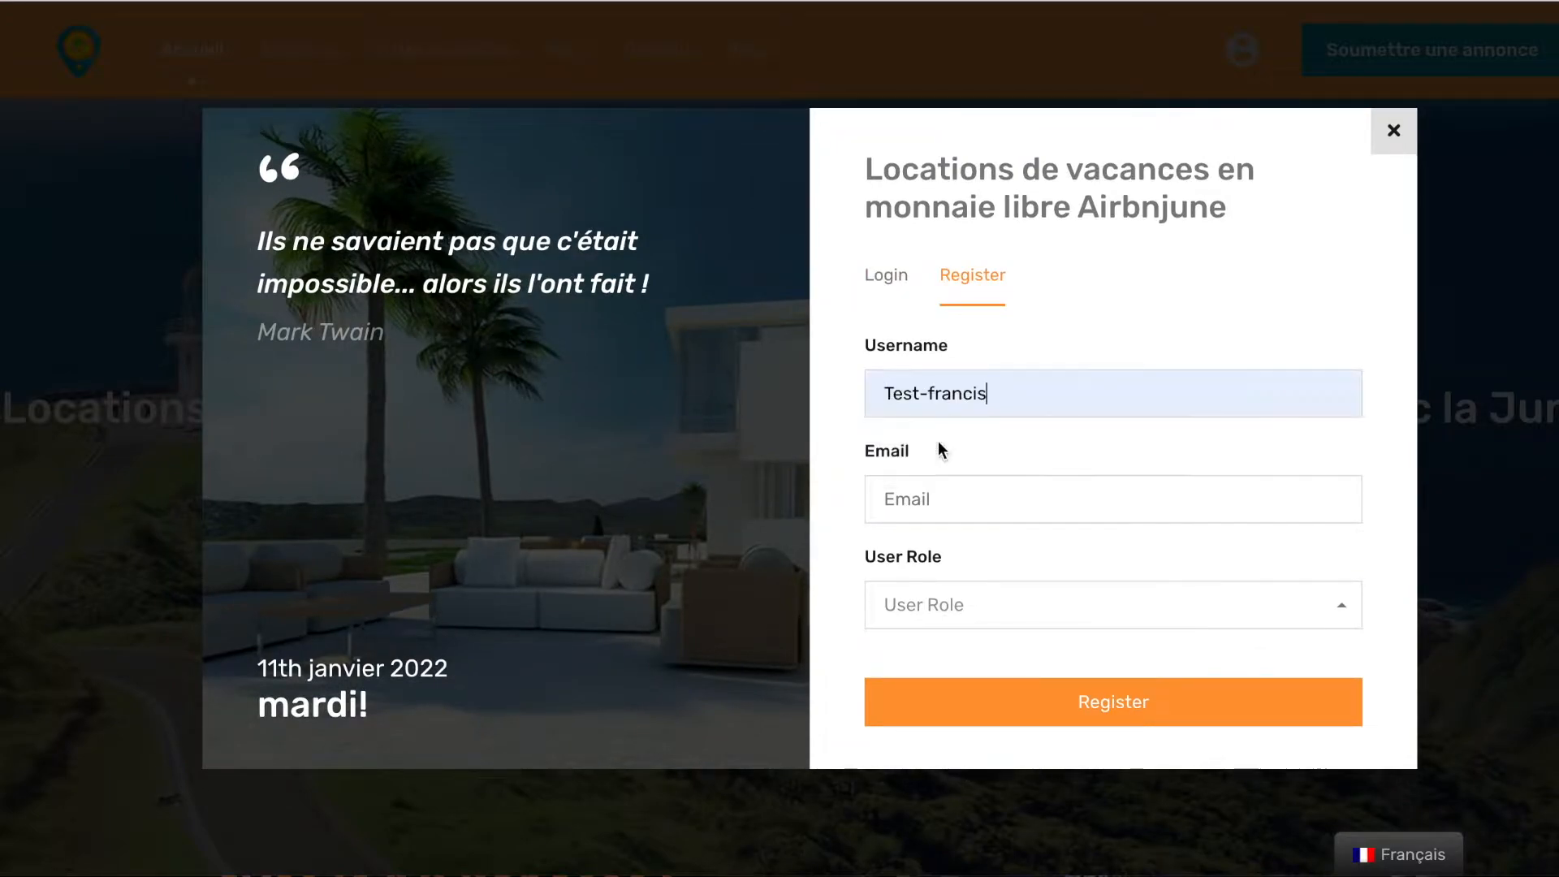
click(979, 502)
click(982, 554)
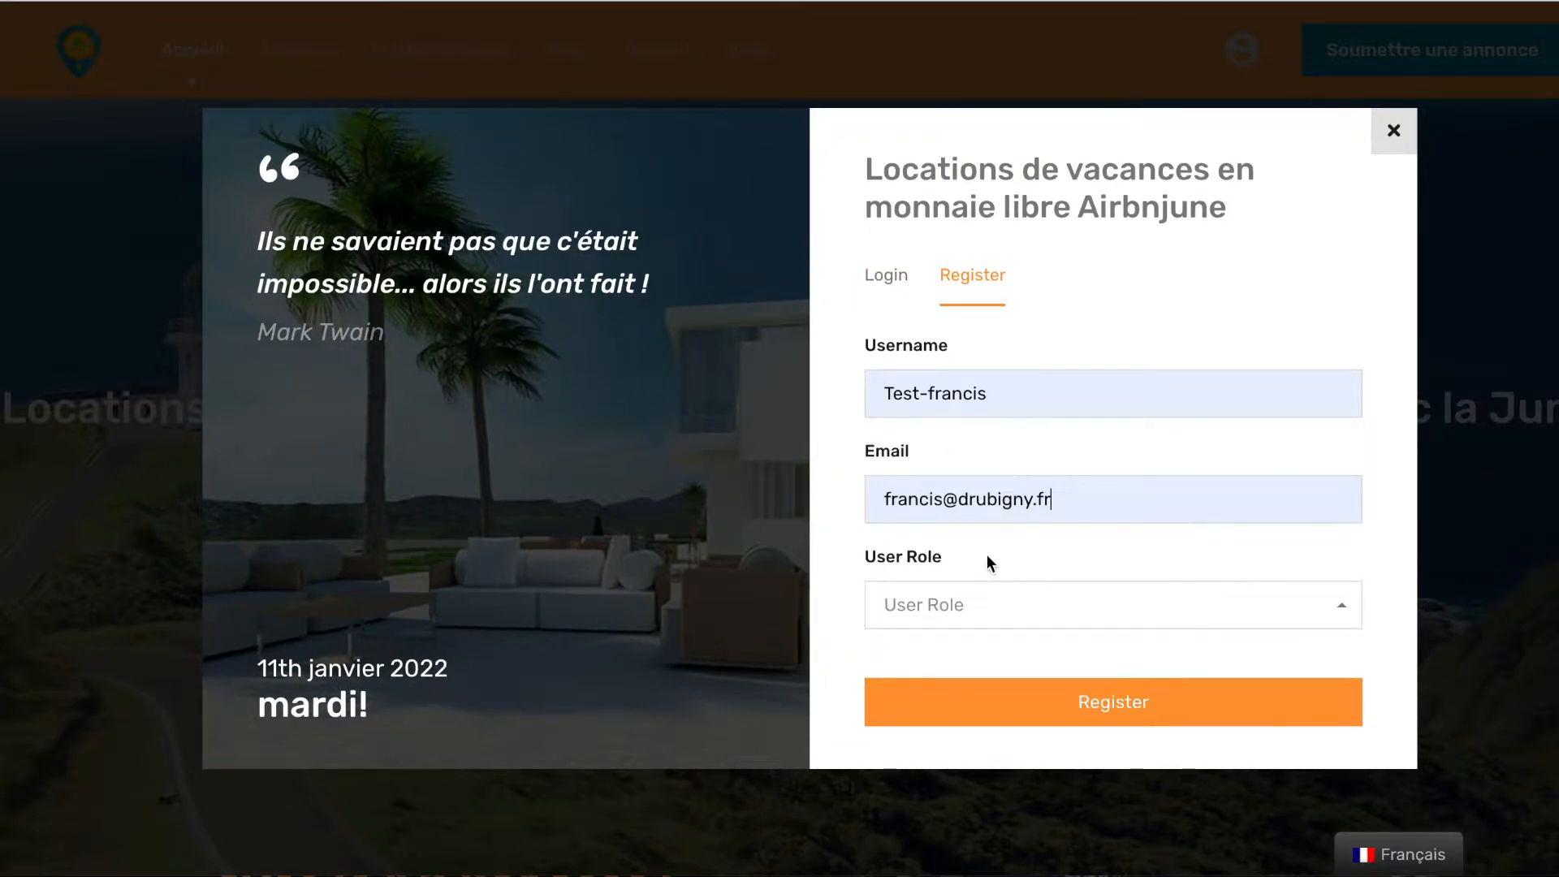
click(1015, 616)
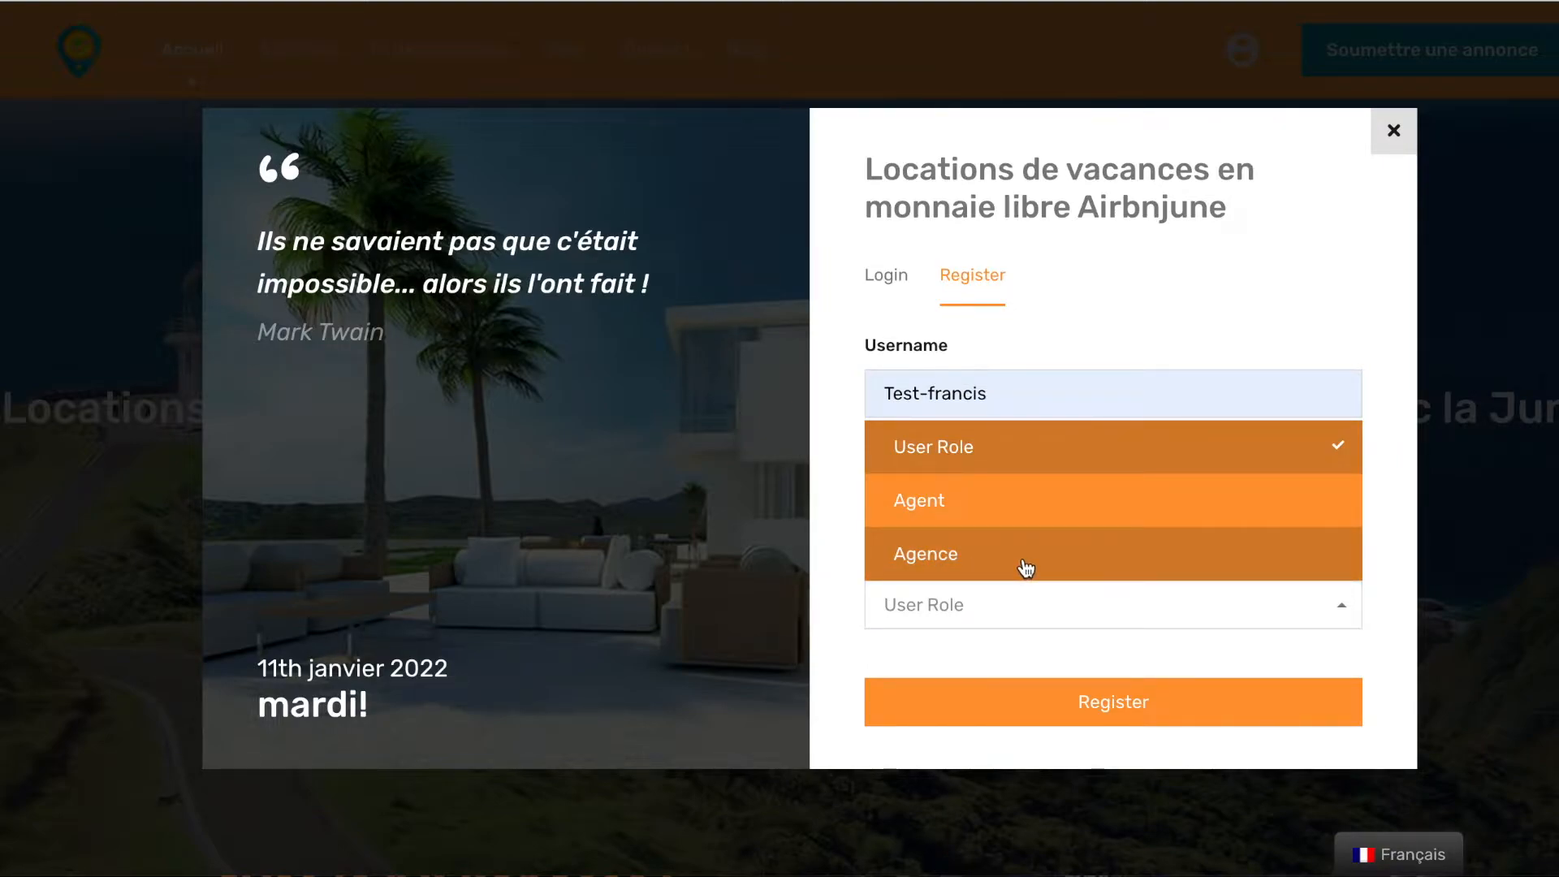
click(1046, 514)
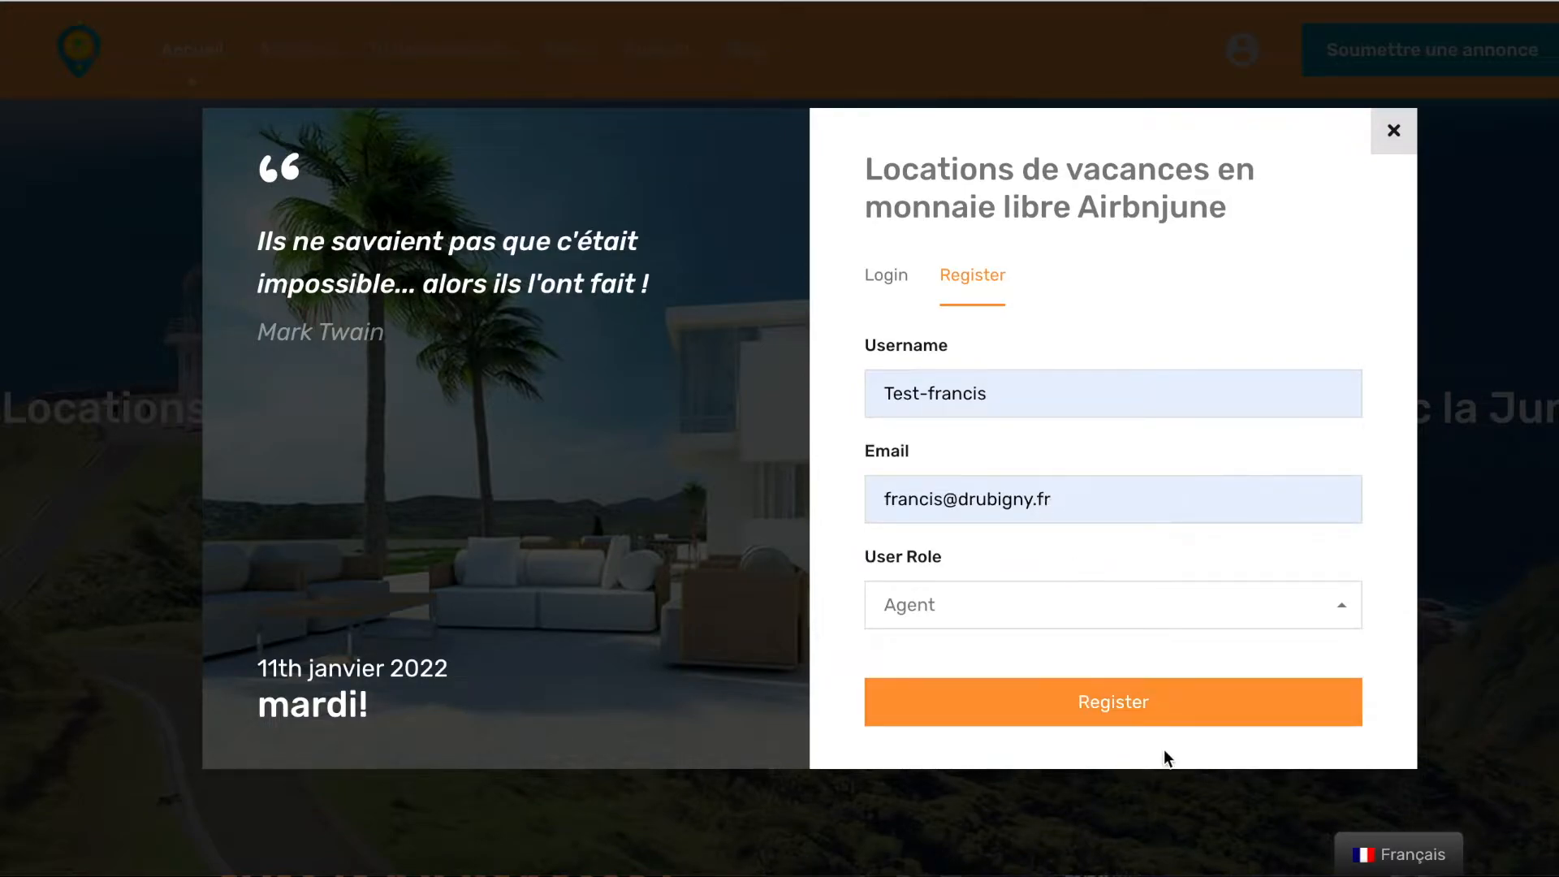
click(1135, 713)
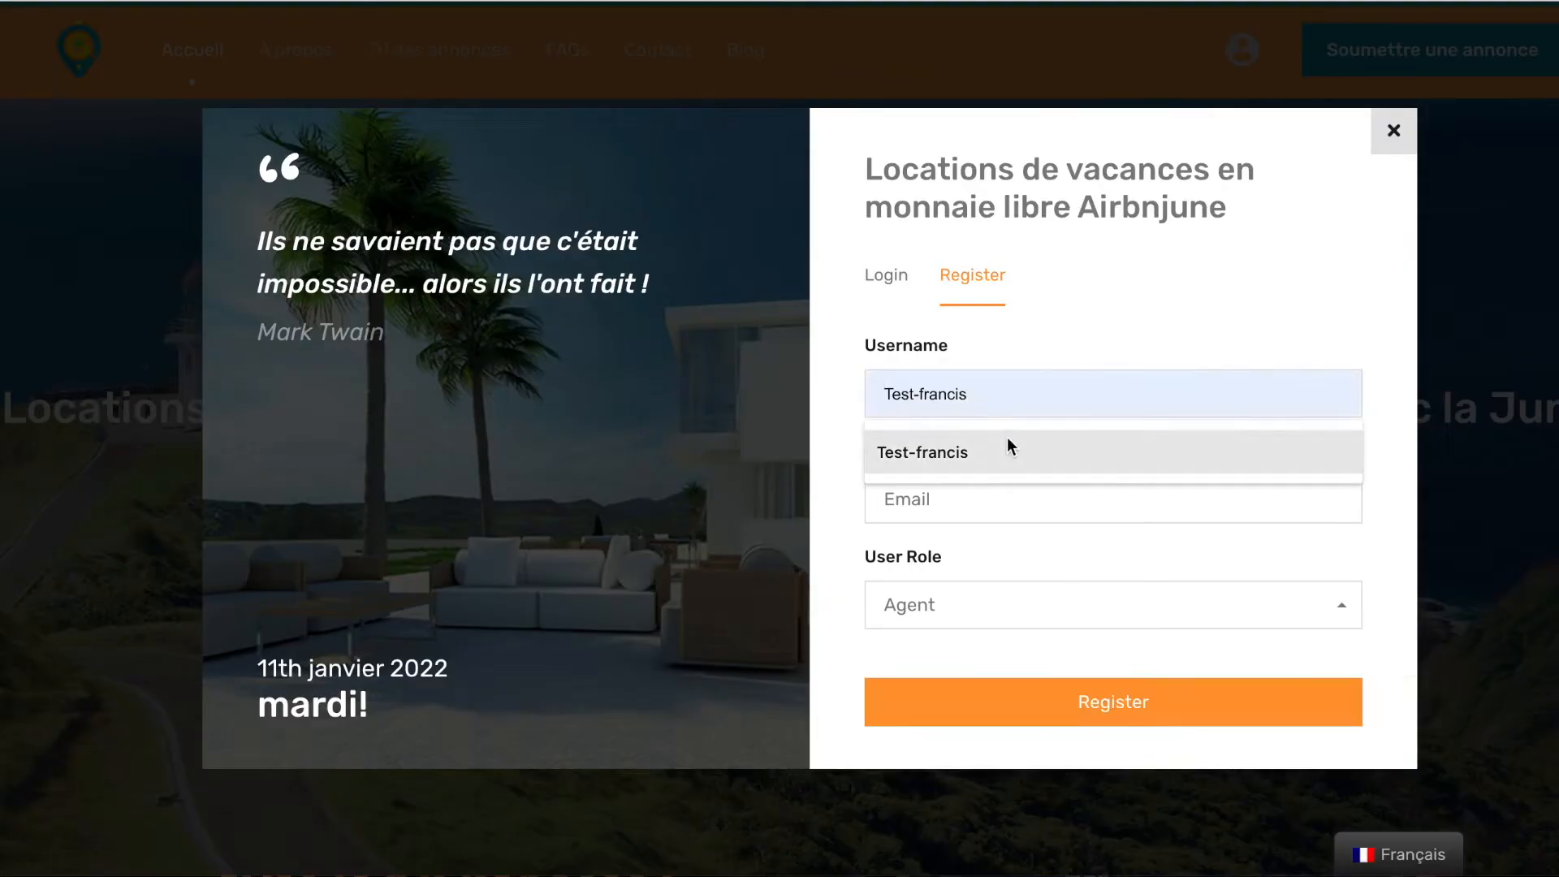
Sign in with the saved username and password, declining to save the password
click(1007, 448)
click(885, 275)
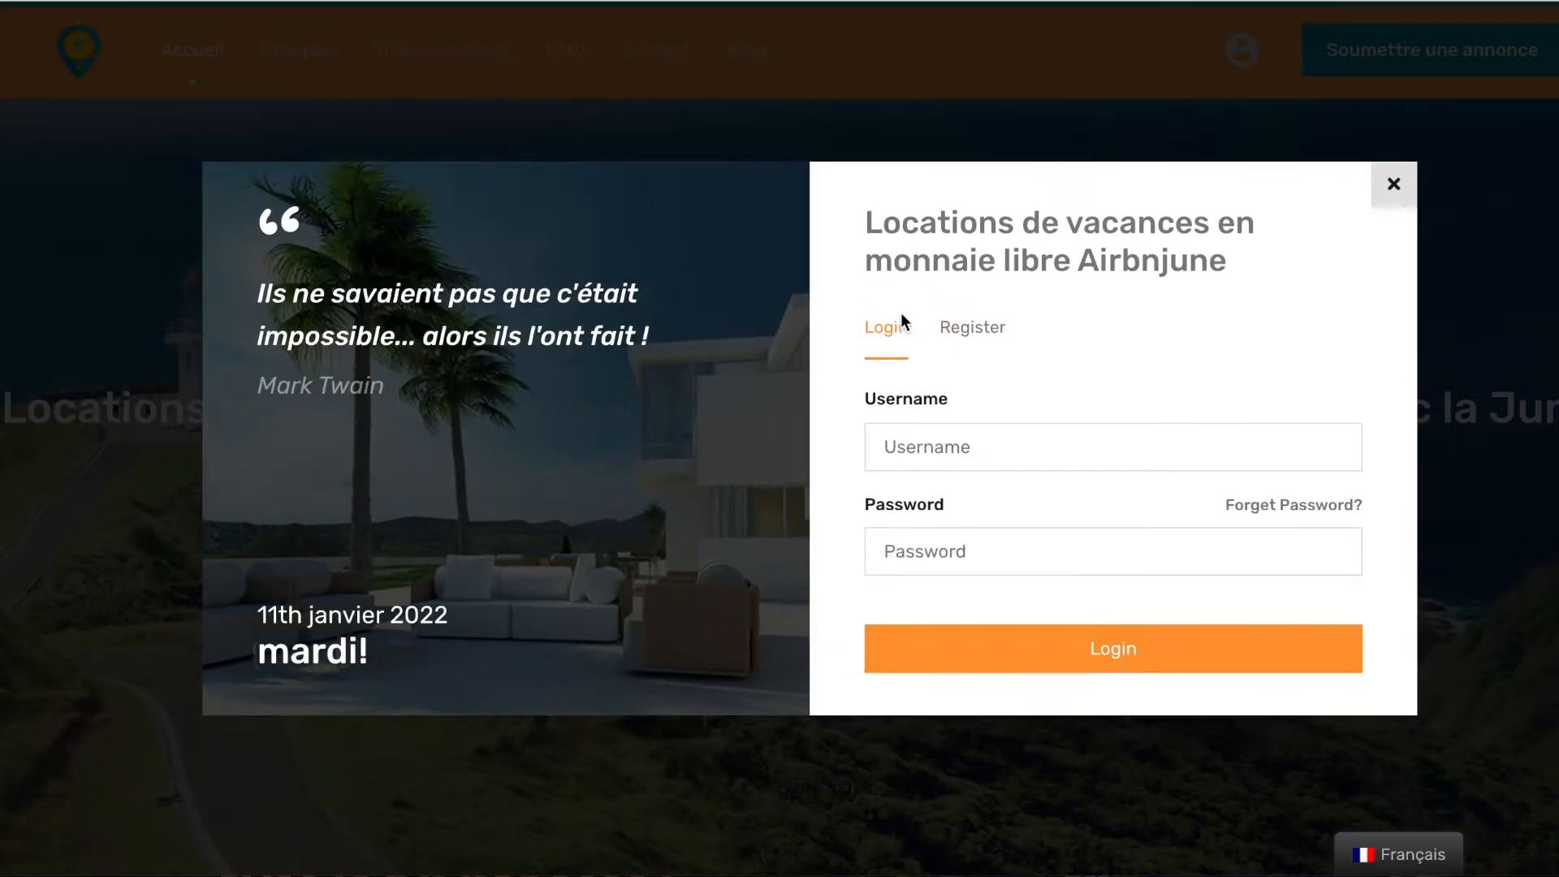
click(996, 441)
text(Test-francis)
click(1005, 500)
click(1014, 552)
key(ctrl+v)
click(1065, 648)
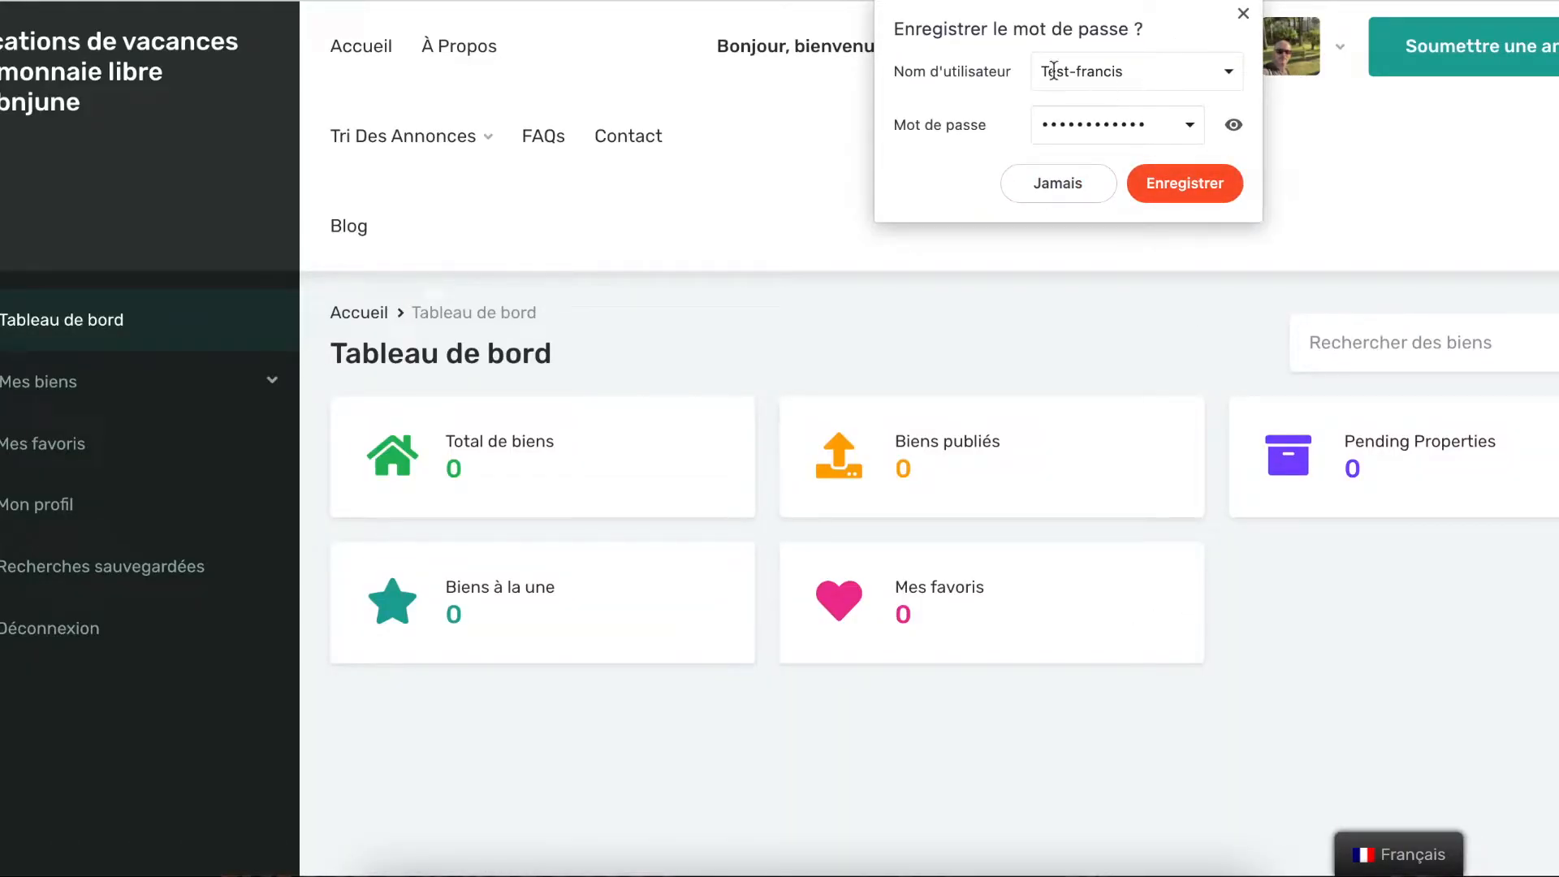
click(1064, 184)
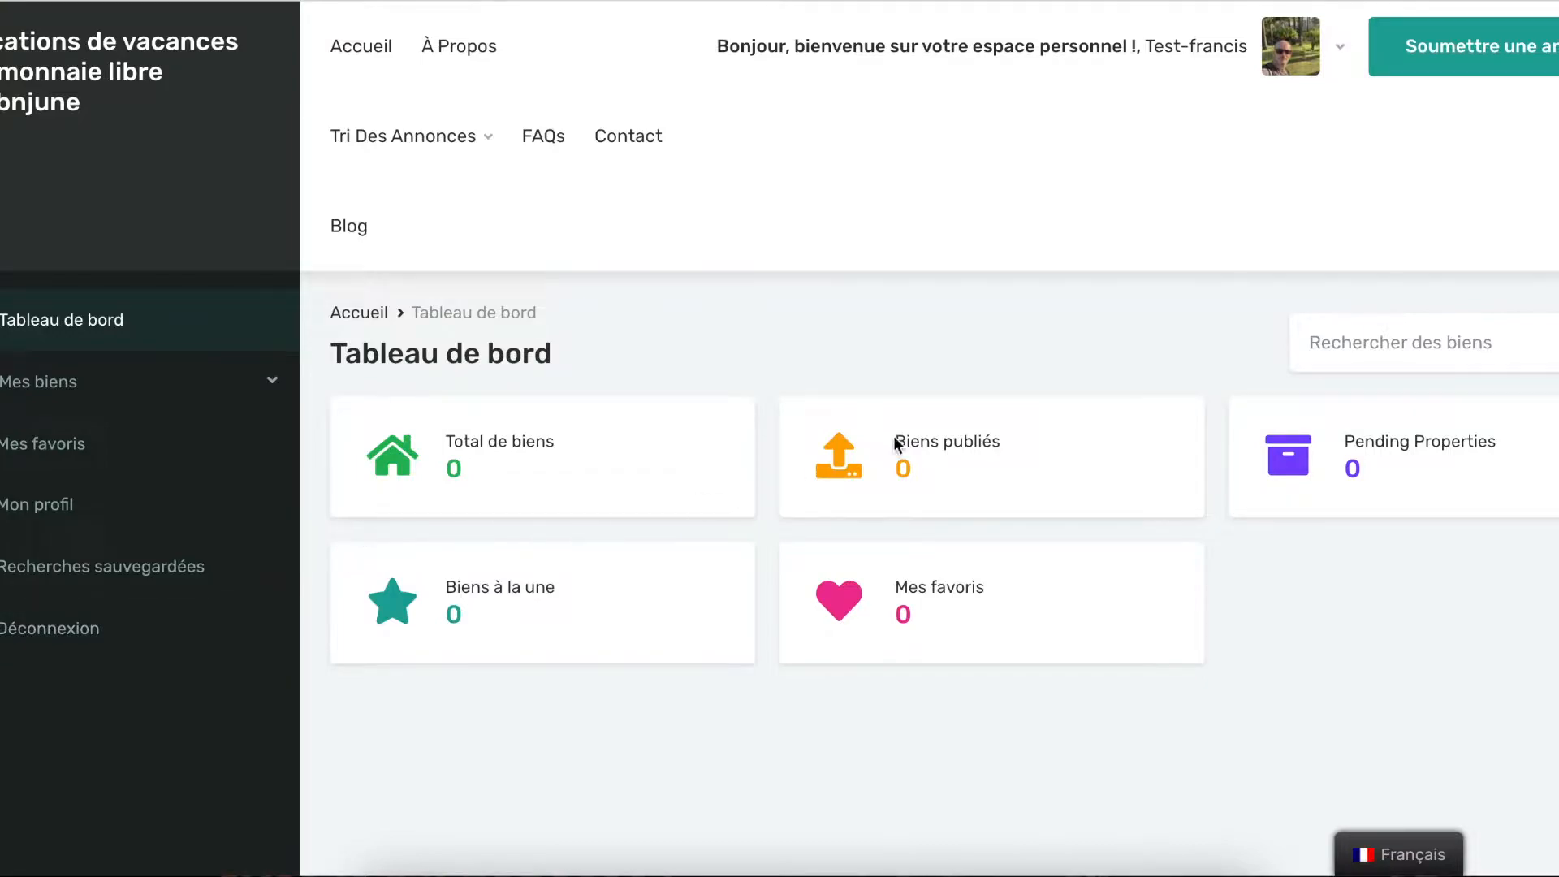
Open the new property form and title the listing 'Maison Brignoles'
click(1431, 67)
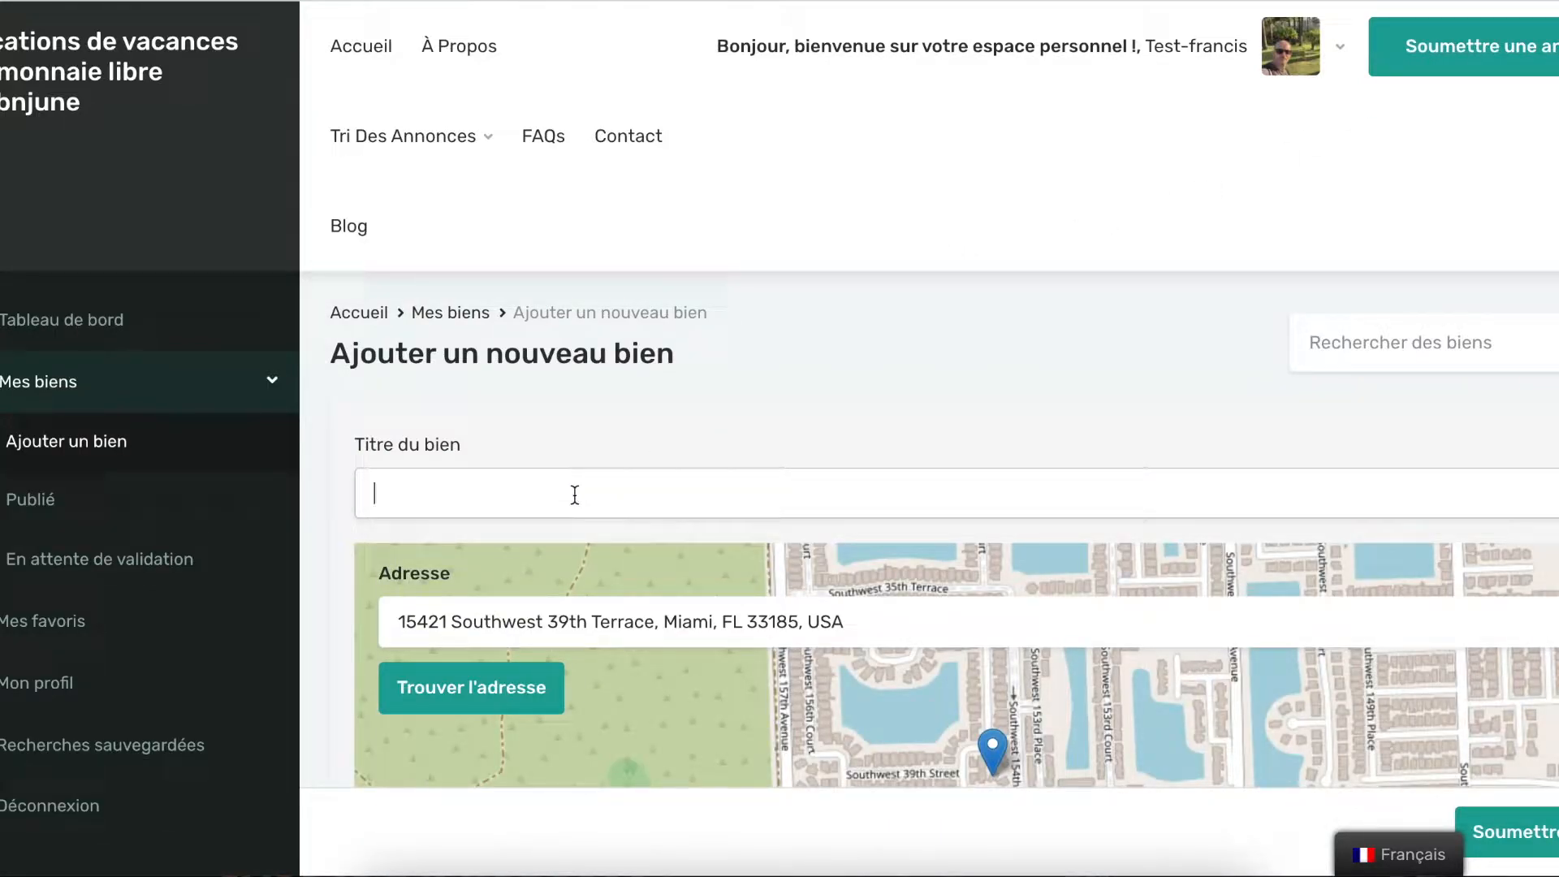
text(Mais)
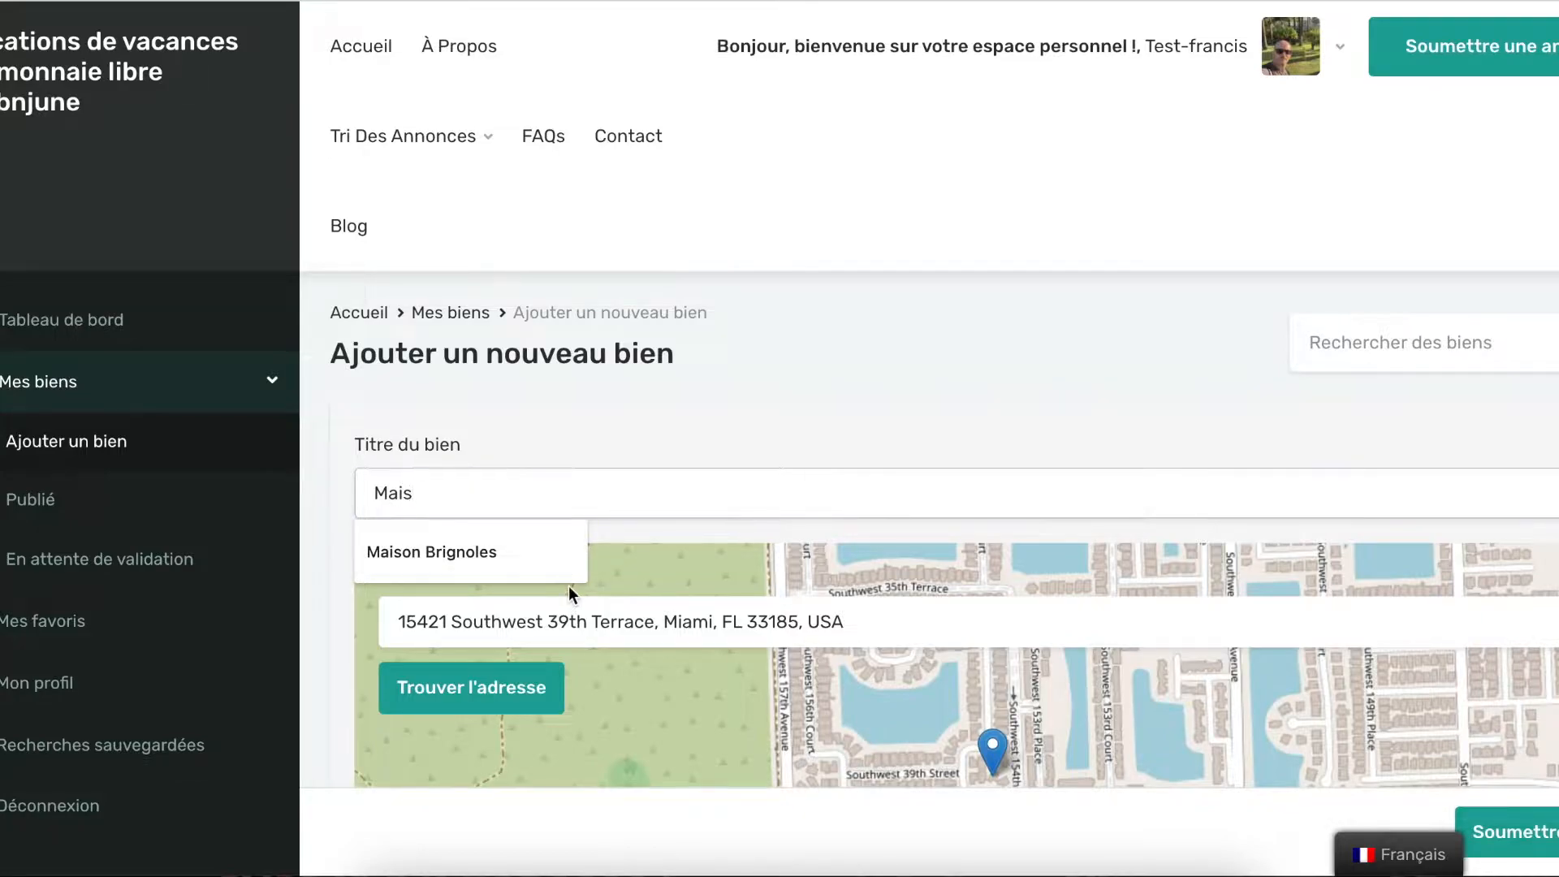
click(568, 579)
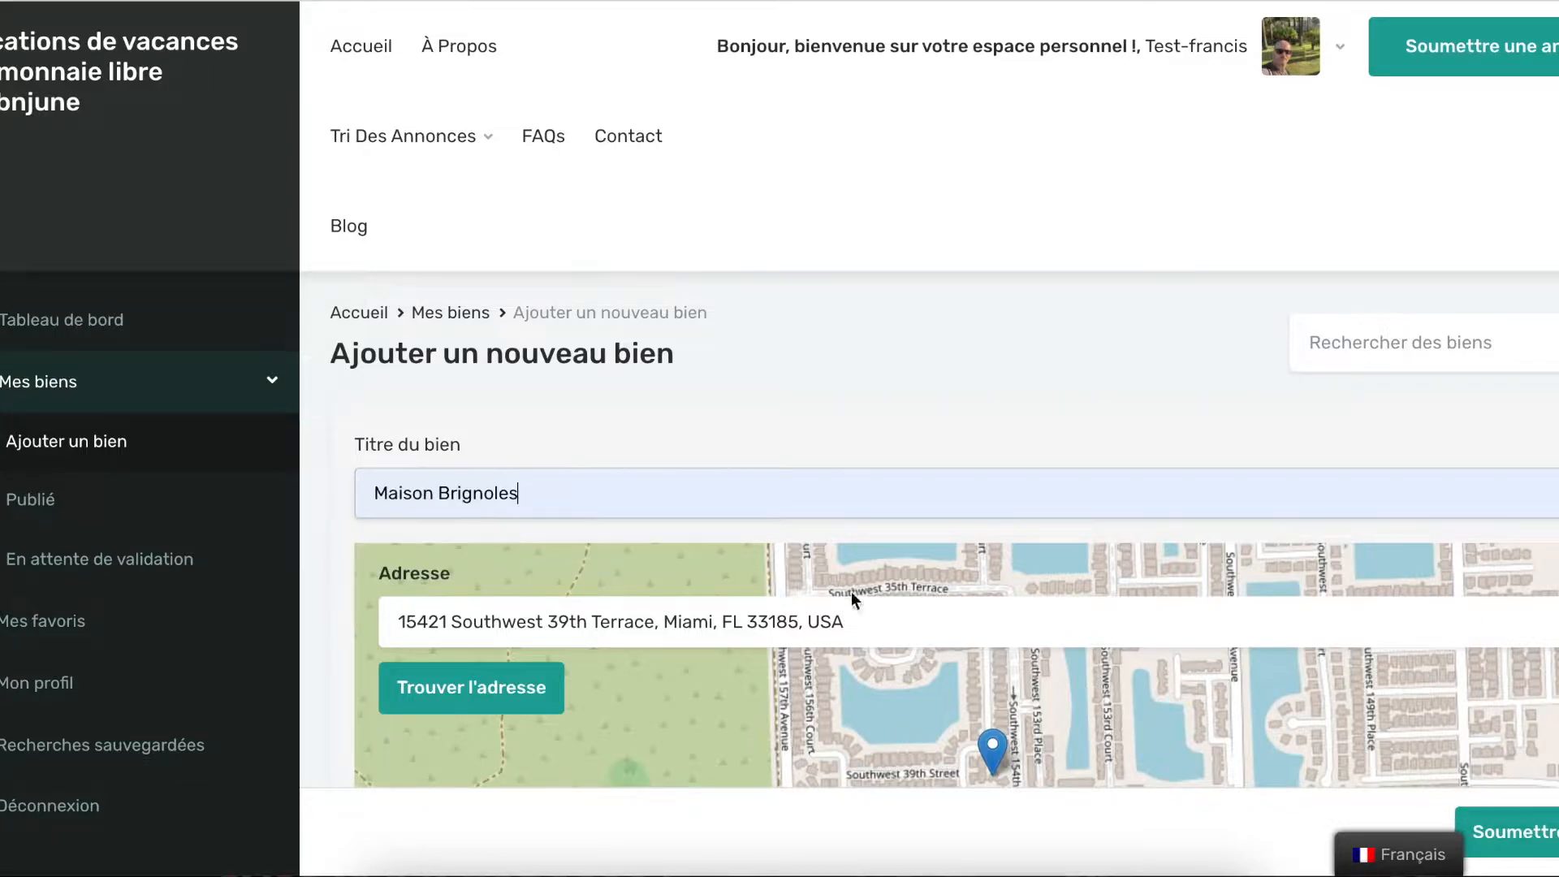
Replace the address with Brignoles, Var, 83170, France using the postcode suggestion
triple_click(820, 624)
text(83170)
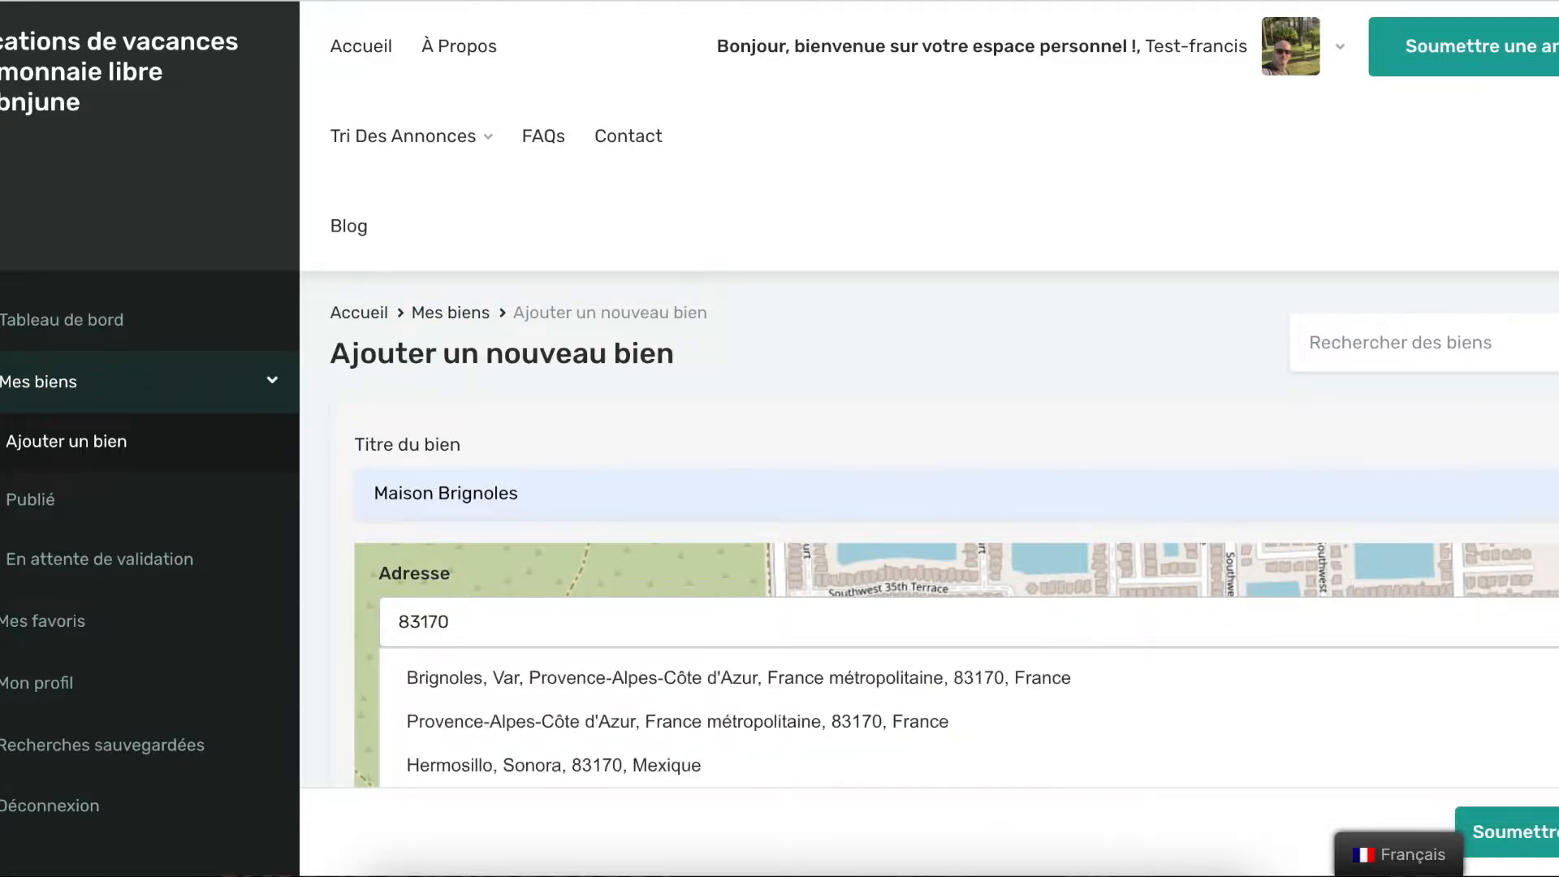
click(763, 678)
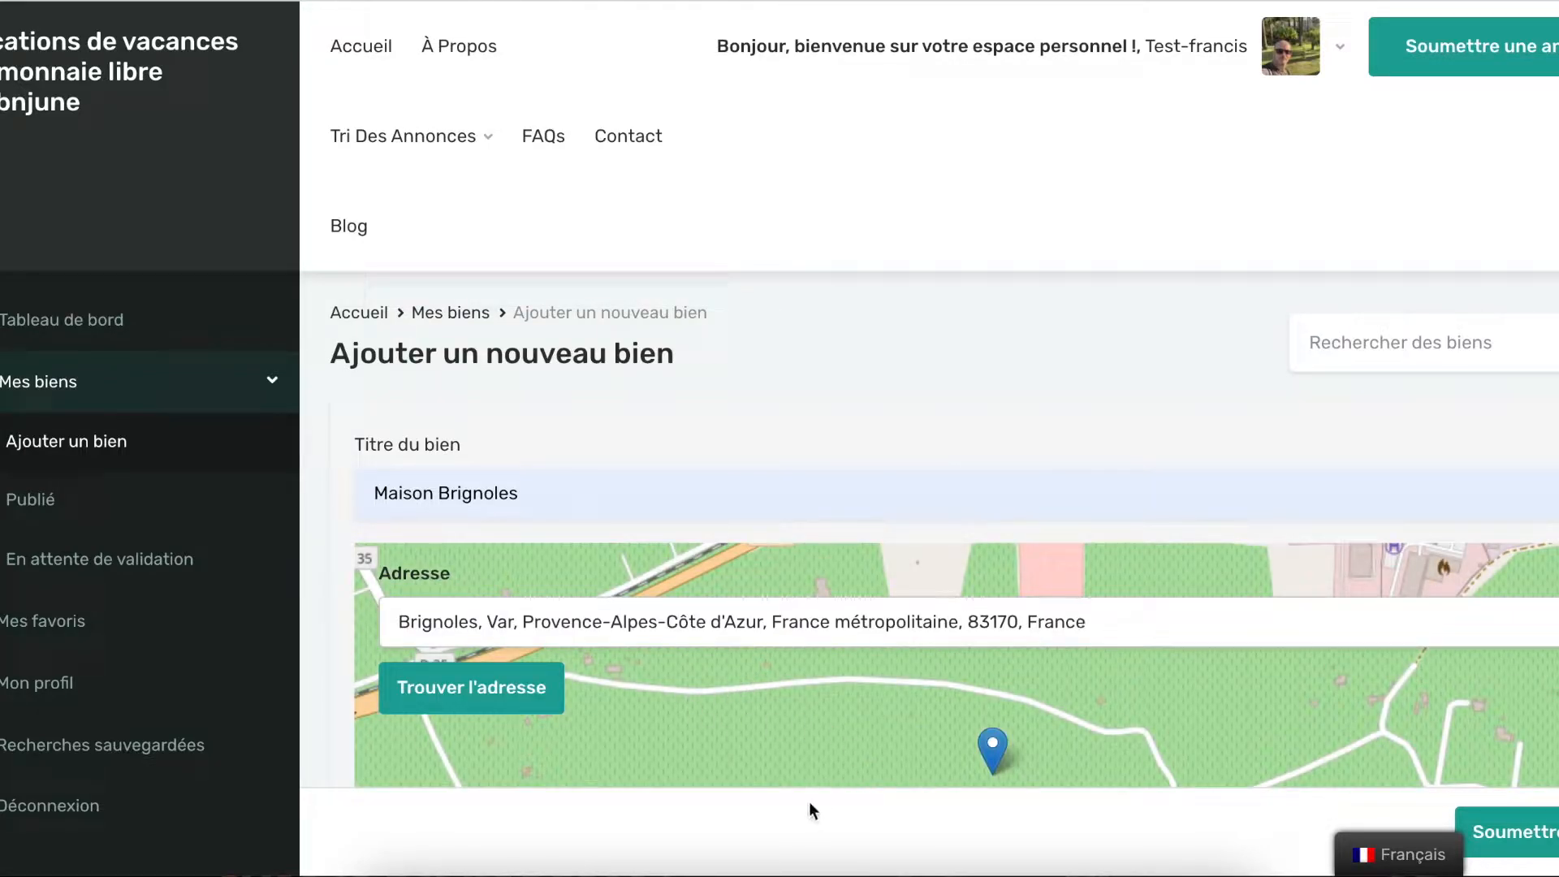
scroll(784, 812, down, 5)
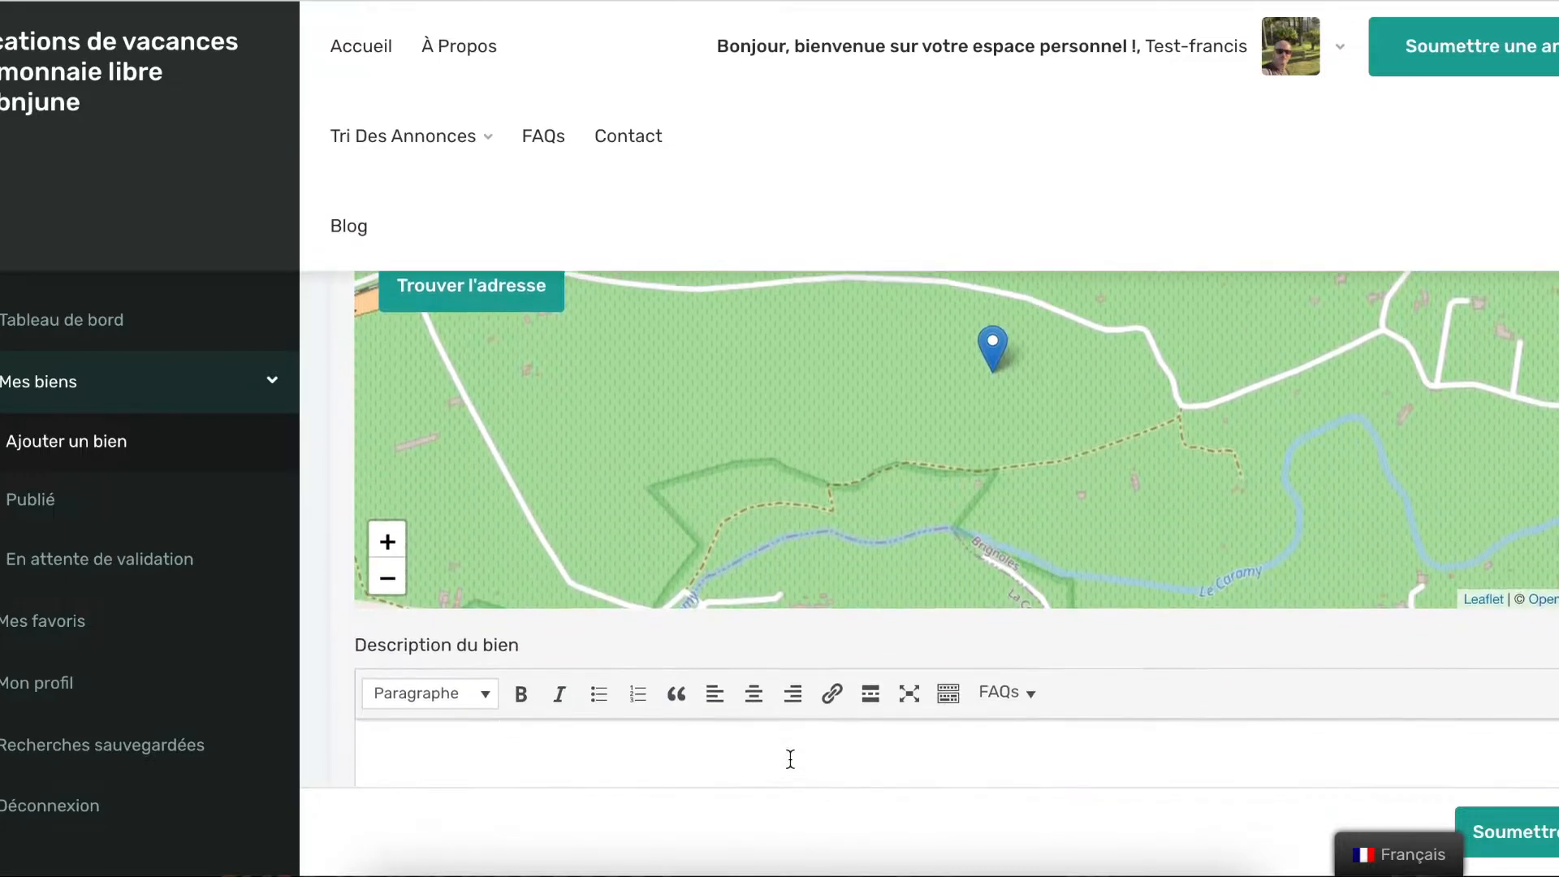
Write four paragraphs of placeholder text in the listing description
scroll(795, 734, down, 3)
click(593, 506)
text(hfhghfdjkhjkfdhbjkdfhbdfhkbjdjkbgb)
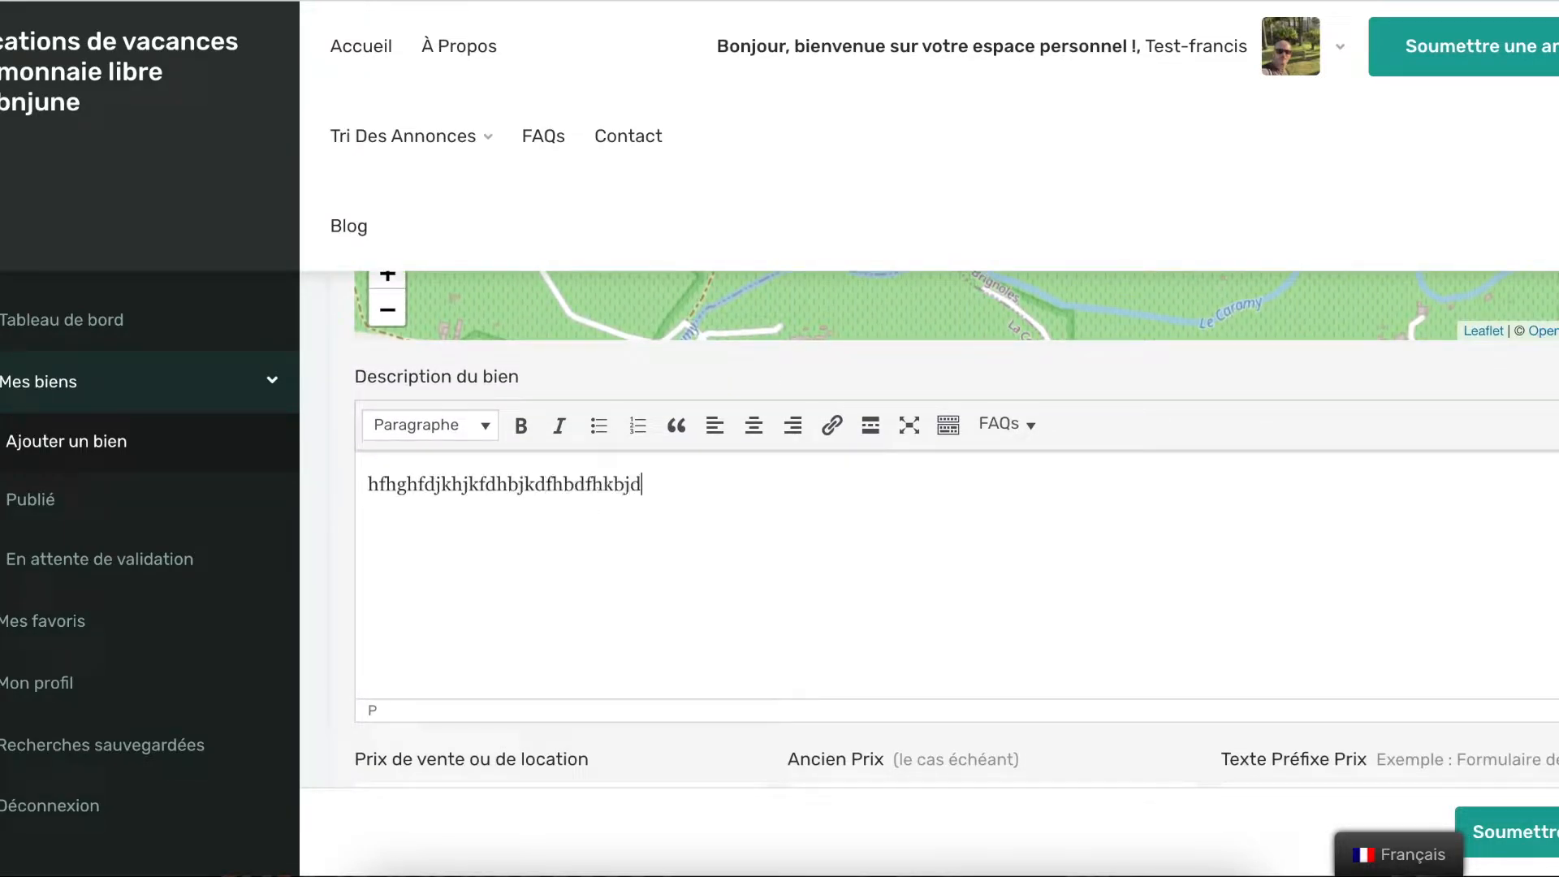
key(Return)
text(vklfjvkdfvkdflkdfjklndfjkbdjb)
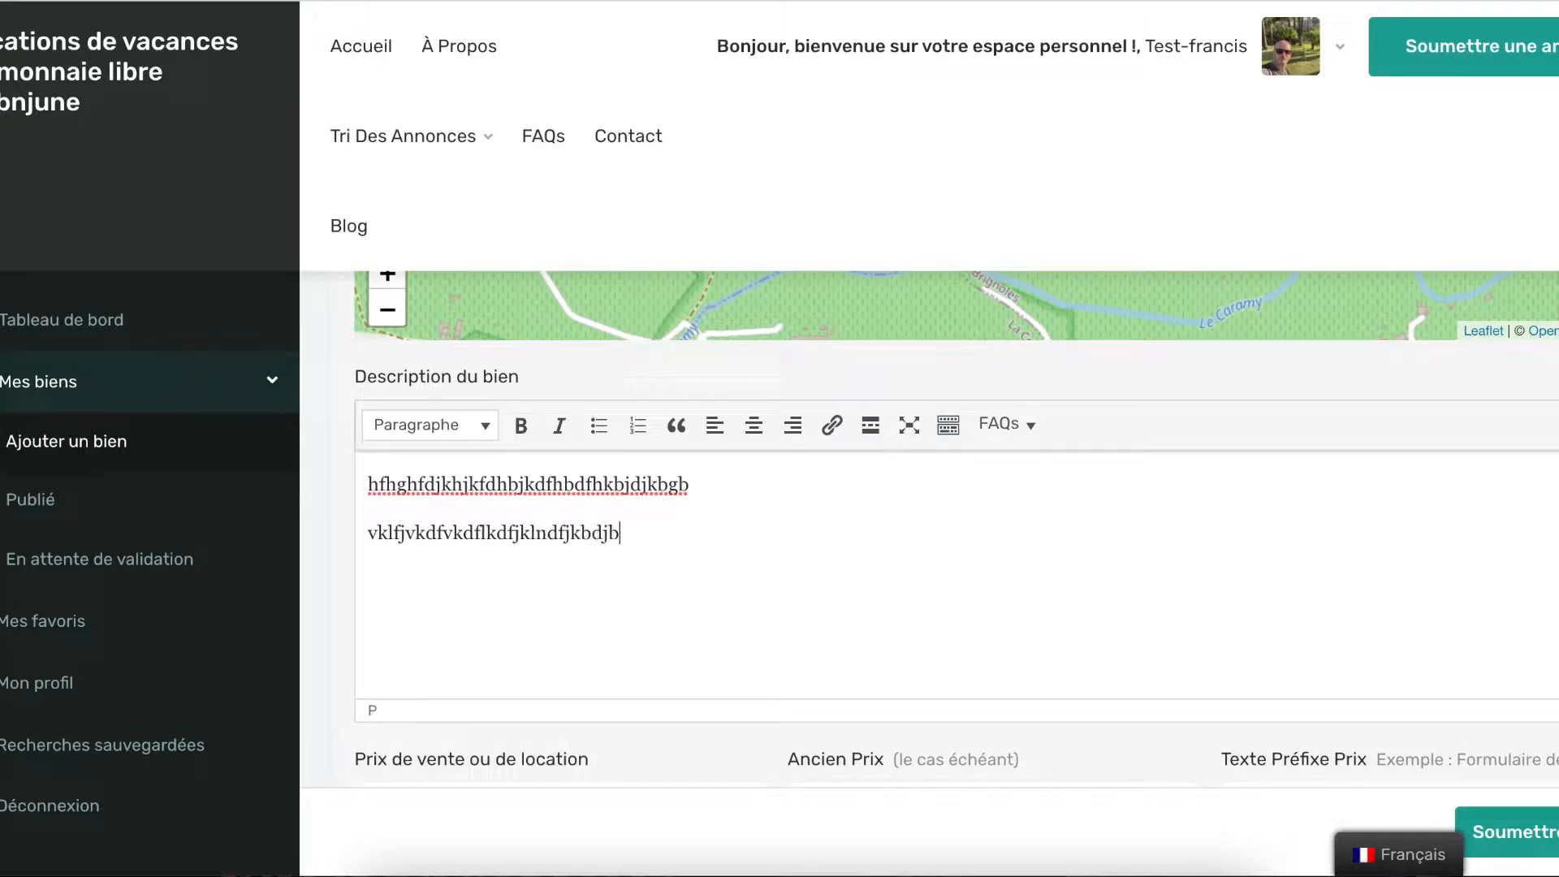
key(Return)
text(,kdlvksfnvkfnkjvnfdkjvndfkjnbd)
key(Return)
text(klnfvkfkvnb)
Rework the second line and add more placeholder paragraphs to the description
click(592, 507)
text(dfklj)
triple_click(592, 507)
text(nbklgn)
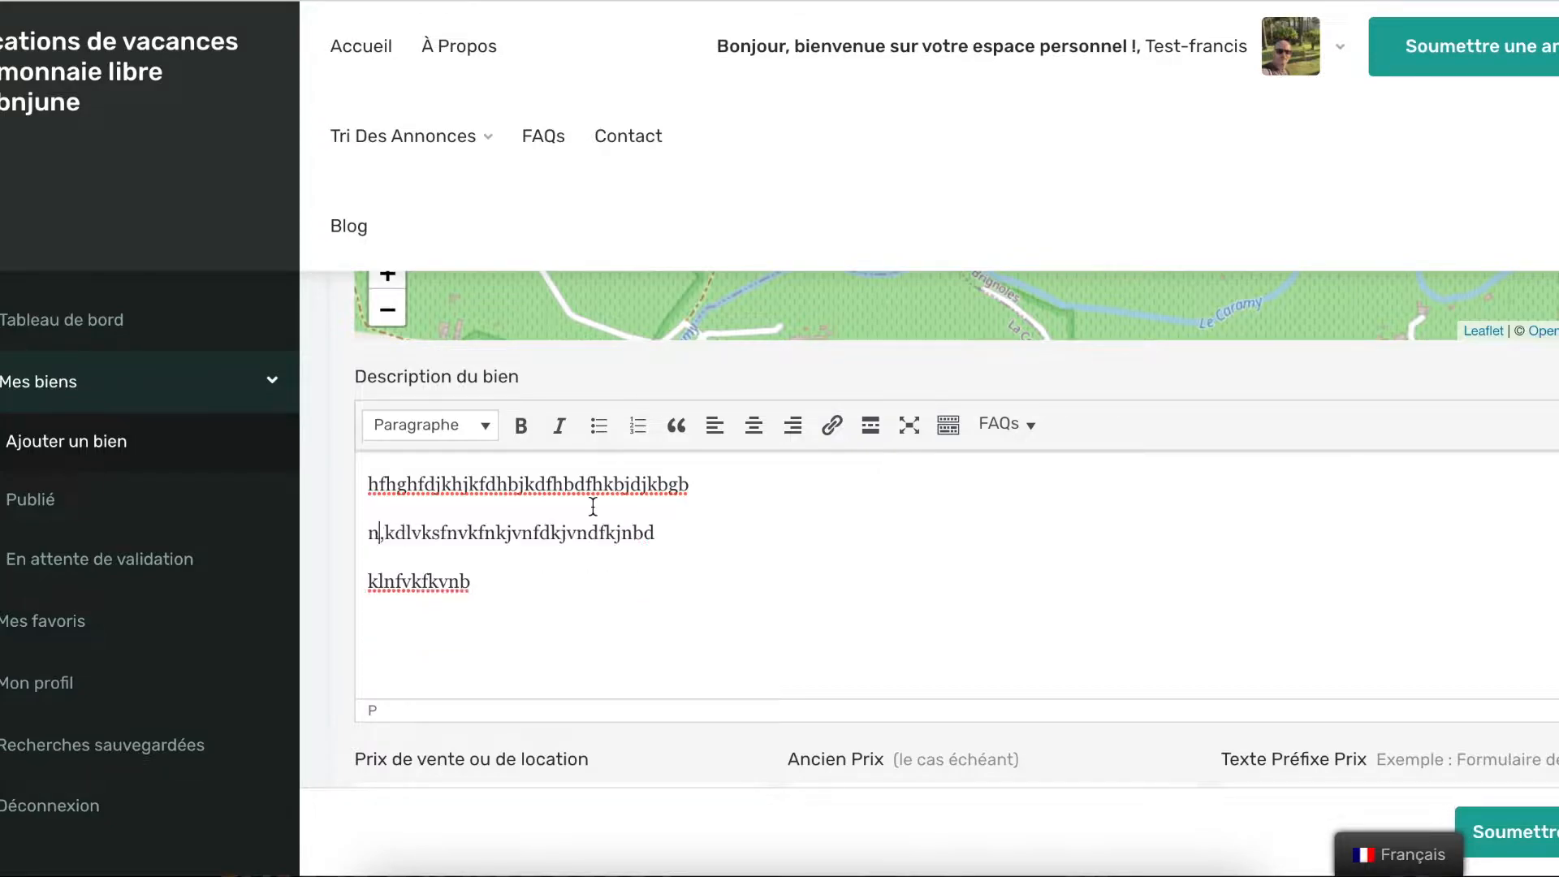
key(Return)
text(,vlf,vlkfd,lkbndfklbng)
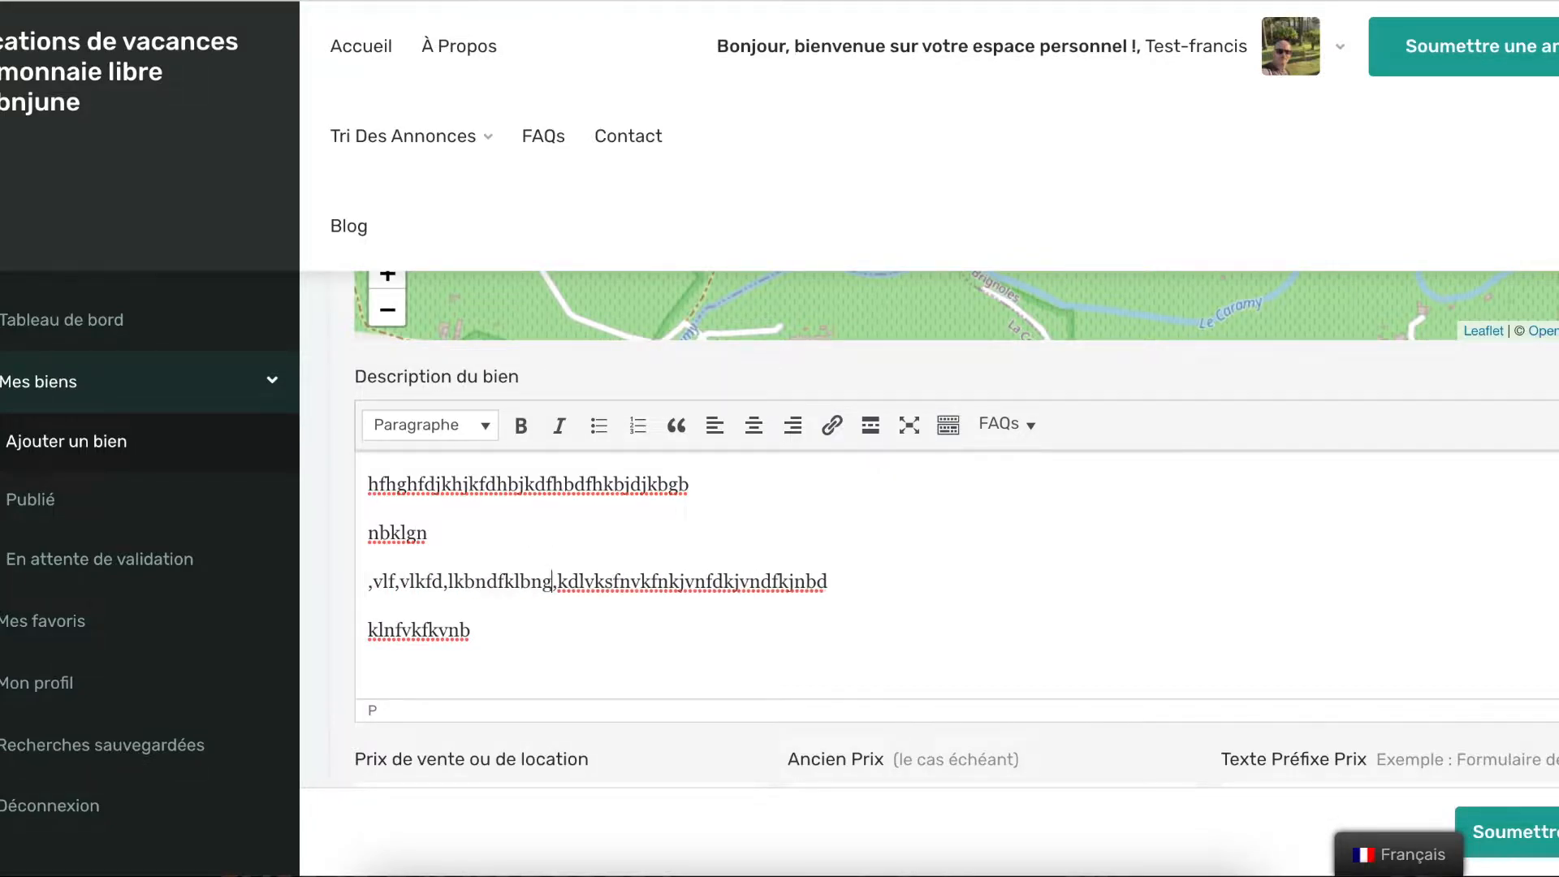
key(Return)
text(,fvkndklnbklfnb)
click(368, 533)
text(kldnbkl)
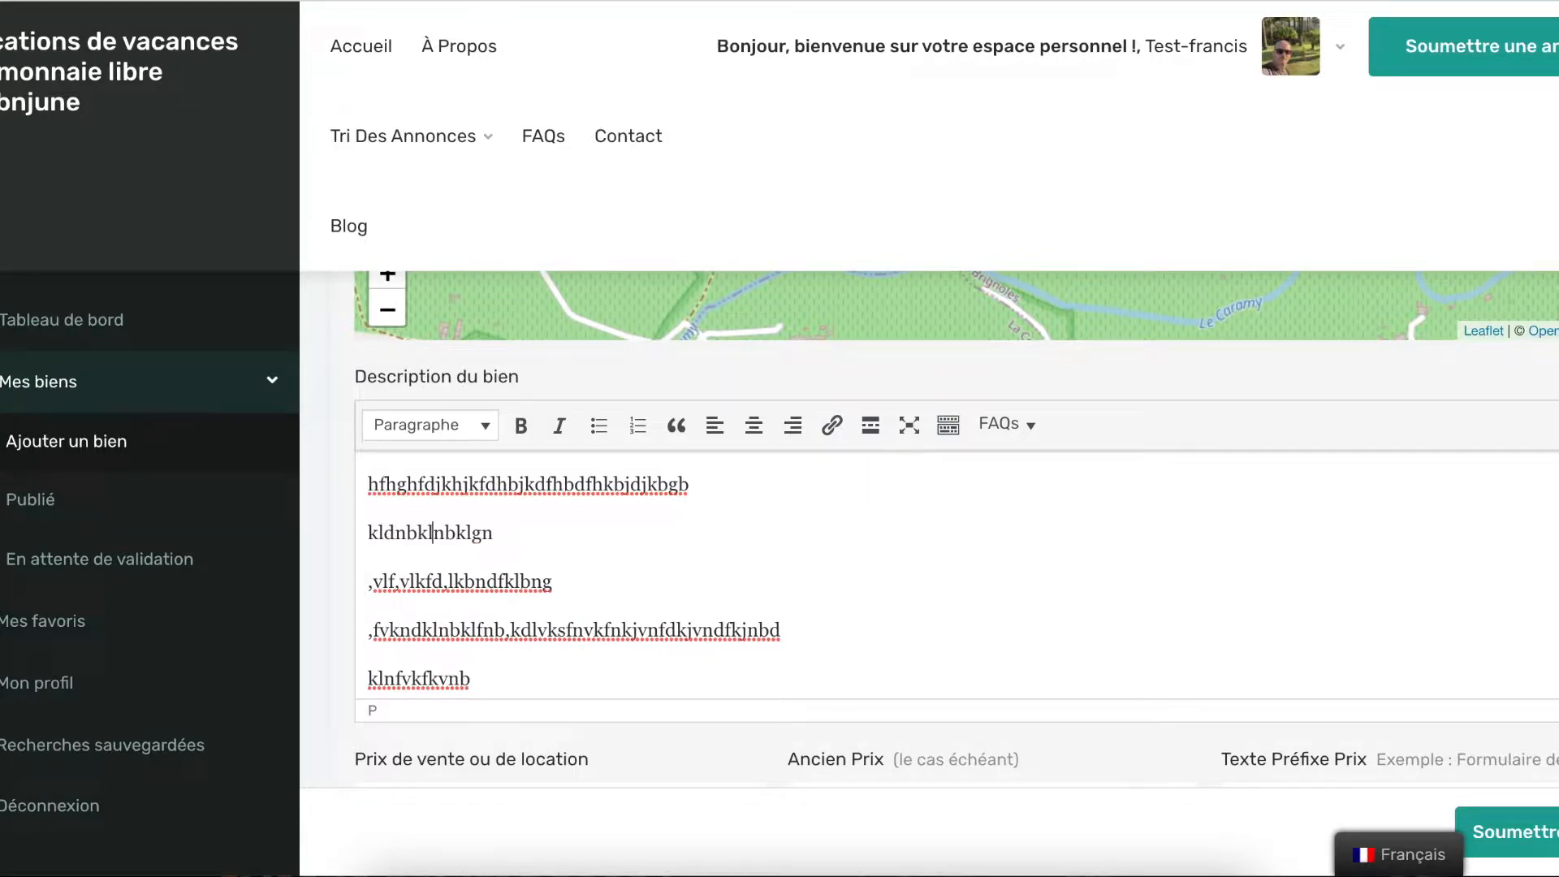
scroll(655, 529, down, 3)
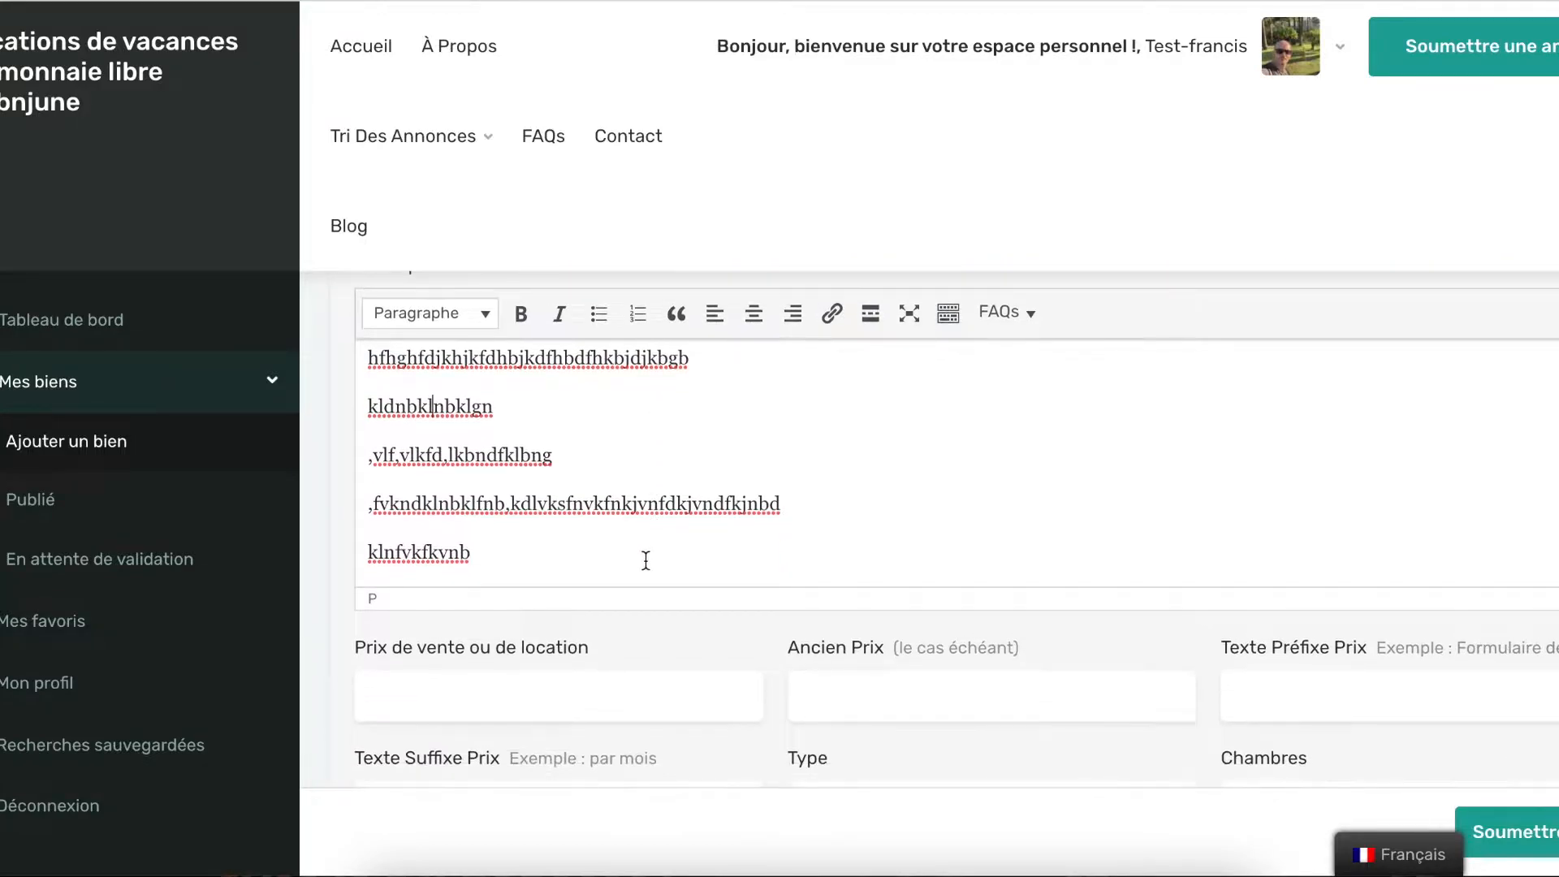
scroll(646, 561, down, 2)
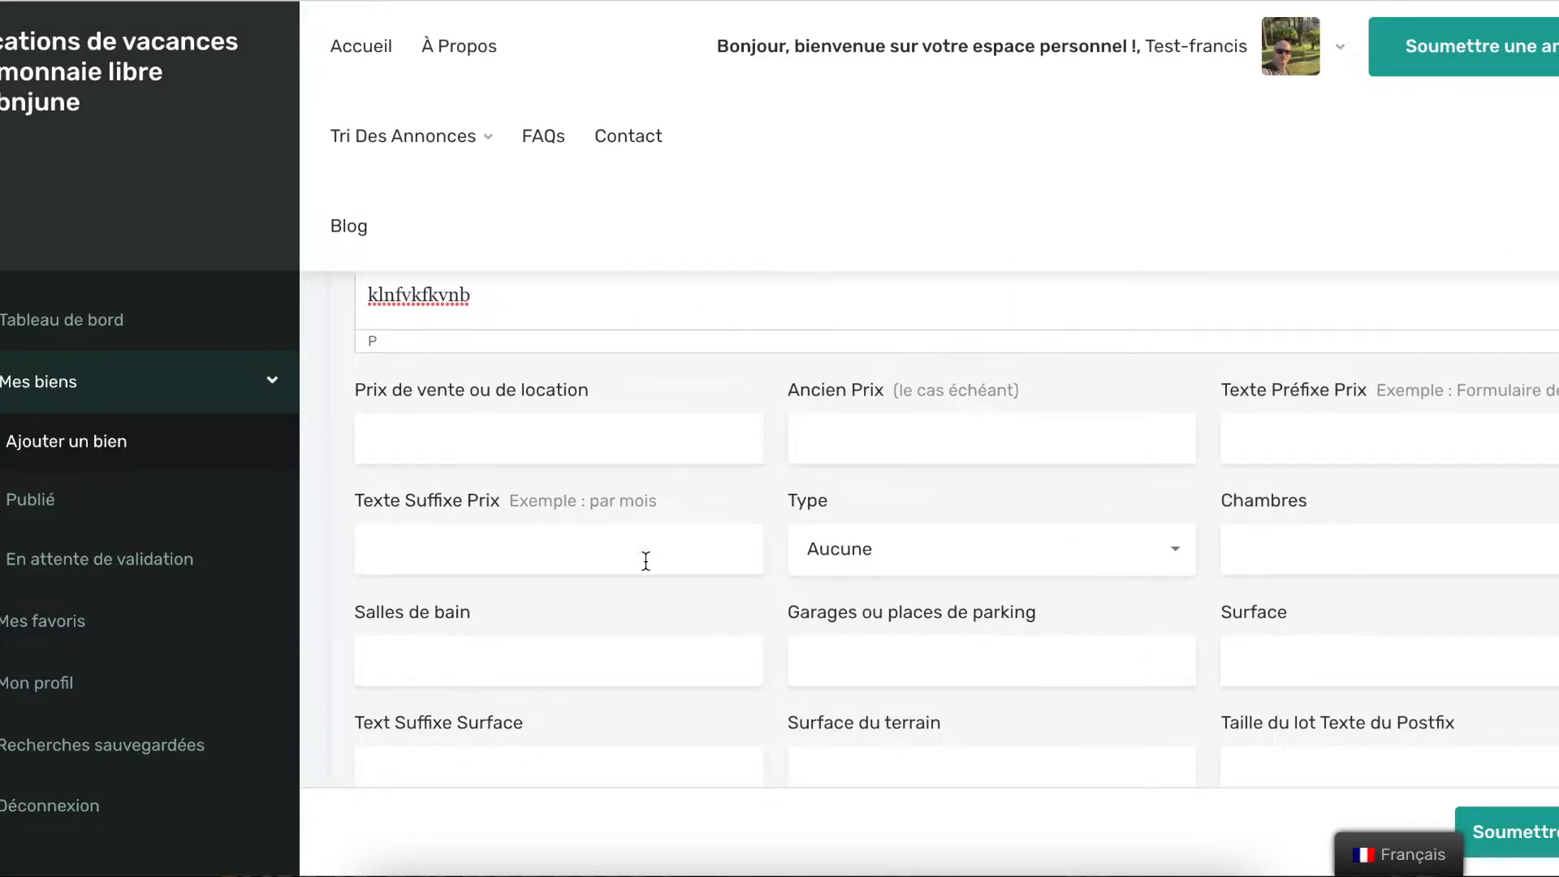
Set the price to 500 with prefix 'à partir de' and suffix 'par nuit, par personne'
click(596, 396)
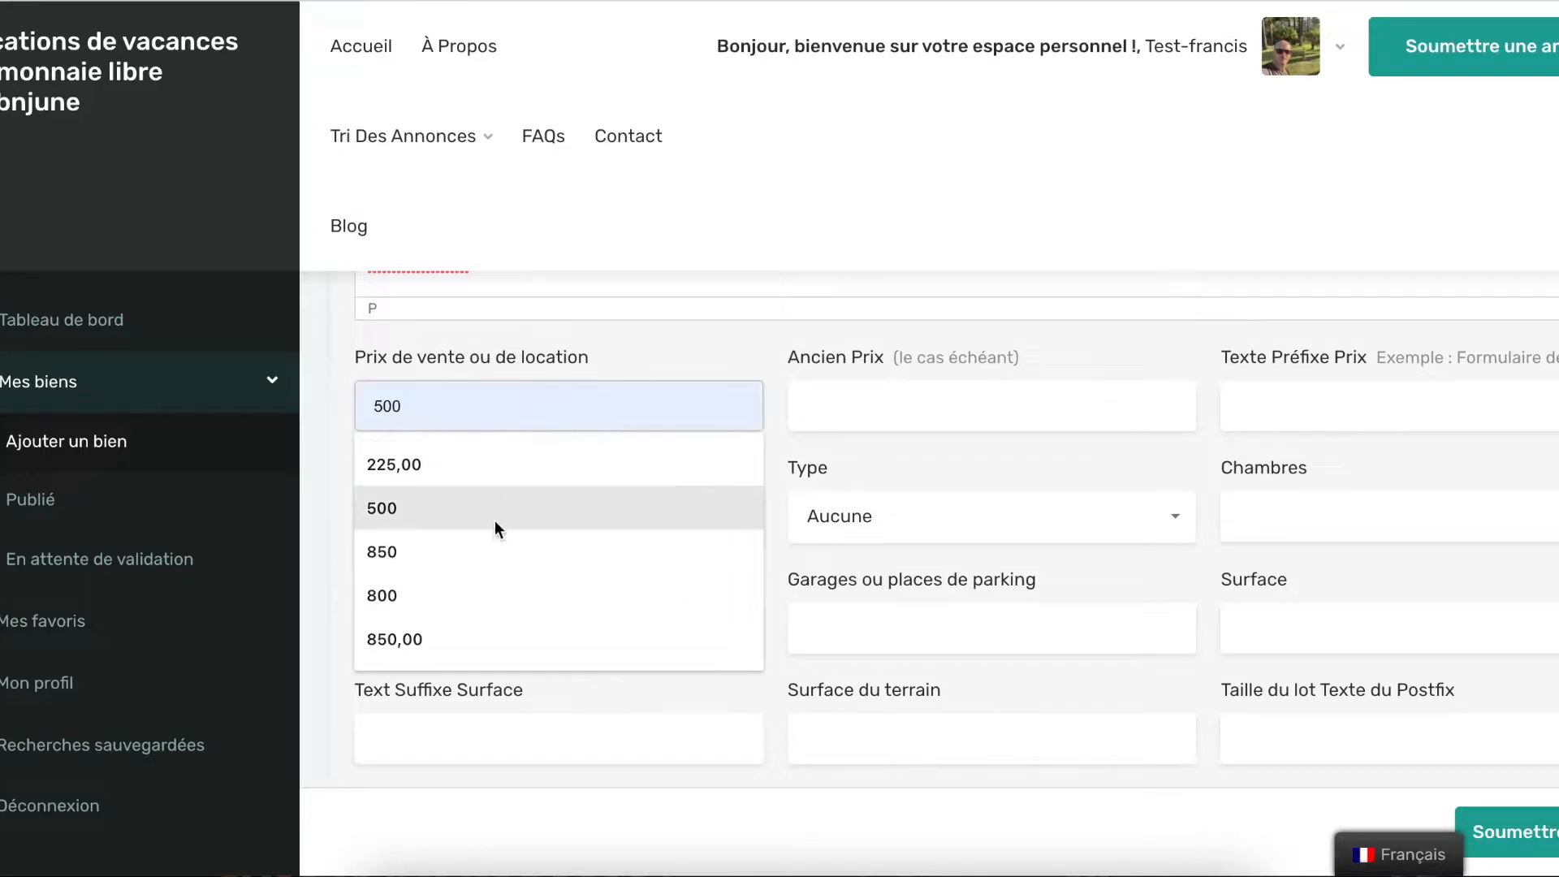
click(470, 508)
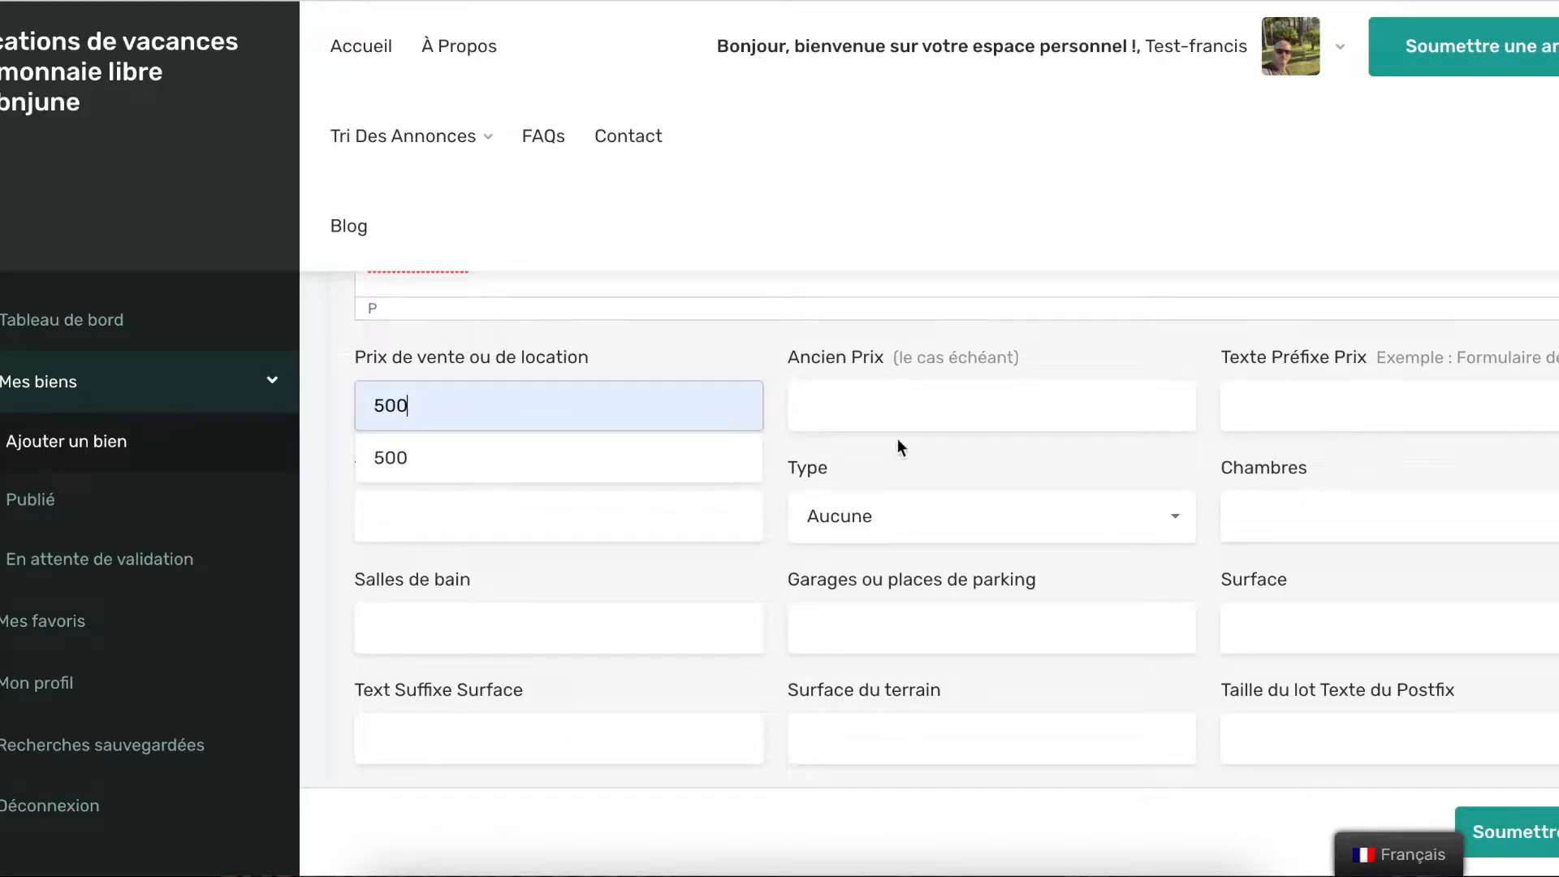
click(1309, 399)
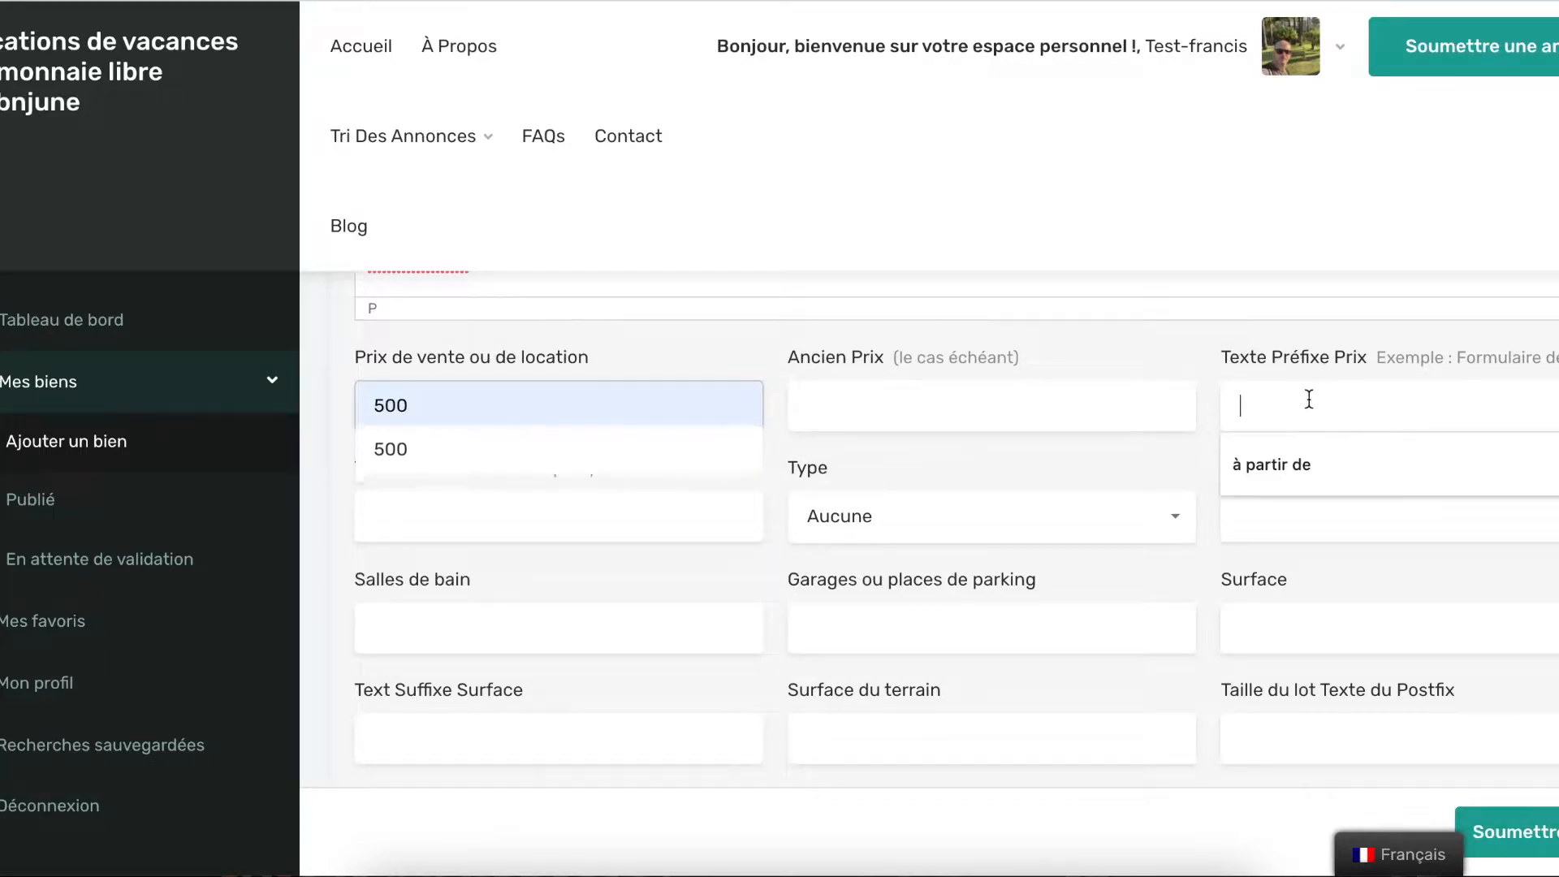
click(1295, 467)
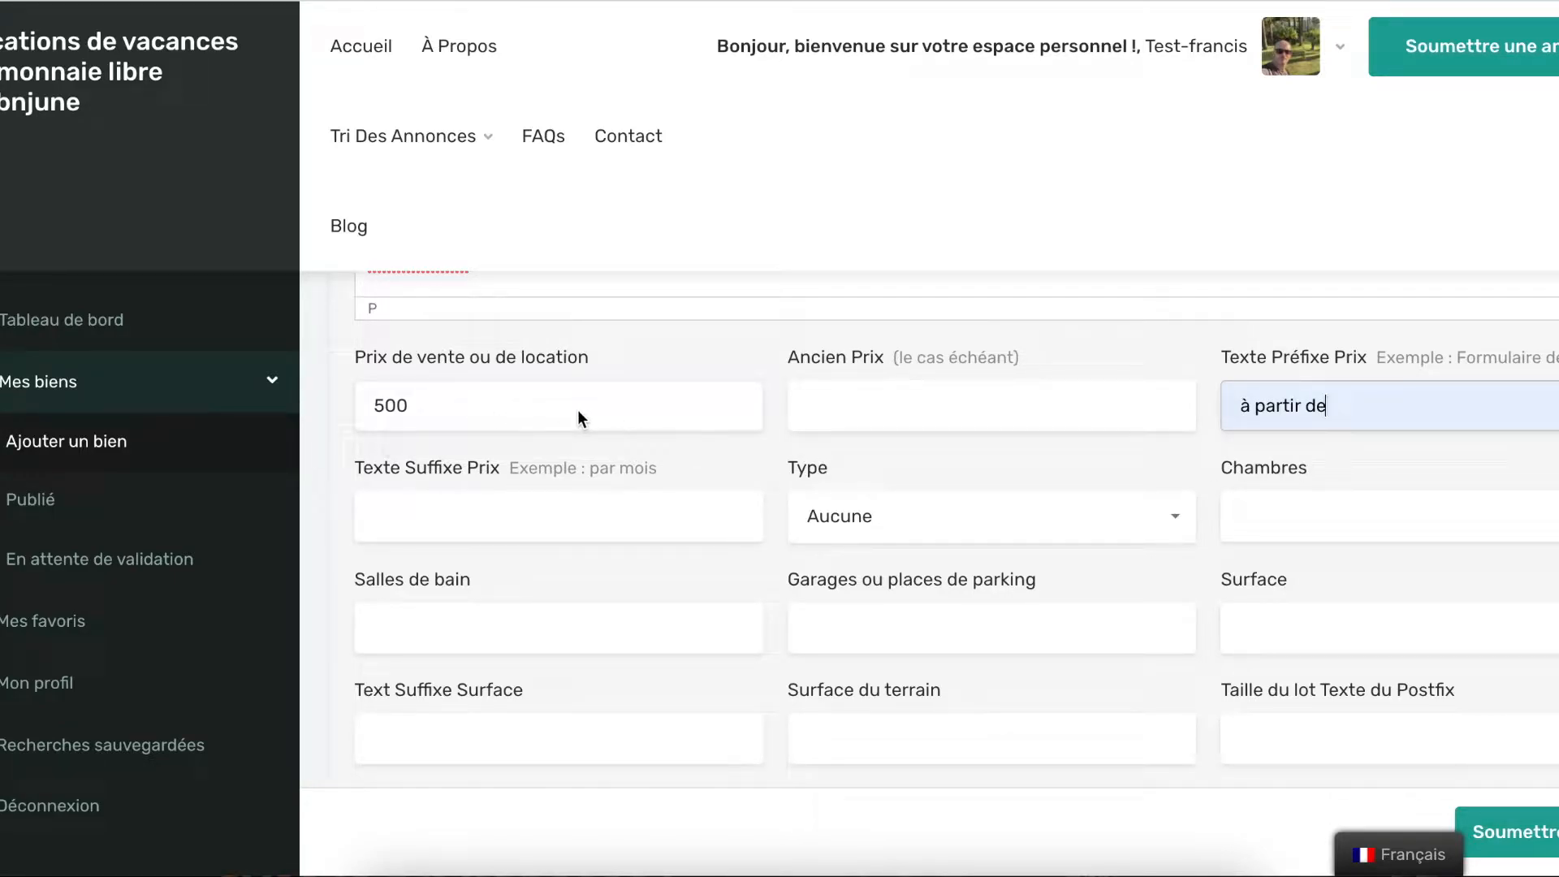
click(443, 507)
click(482, 568)
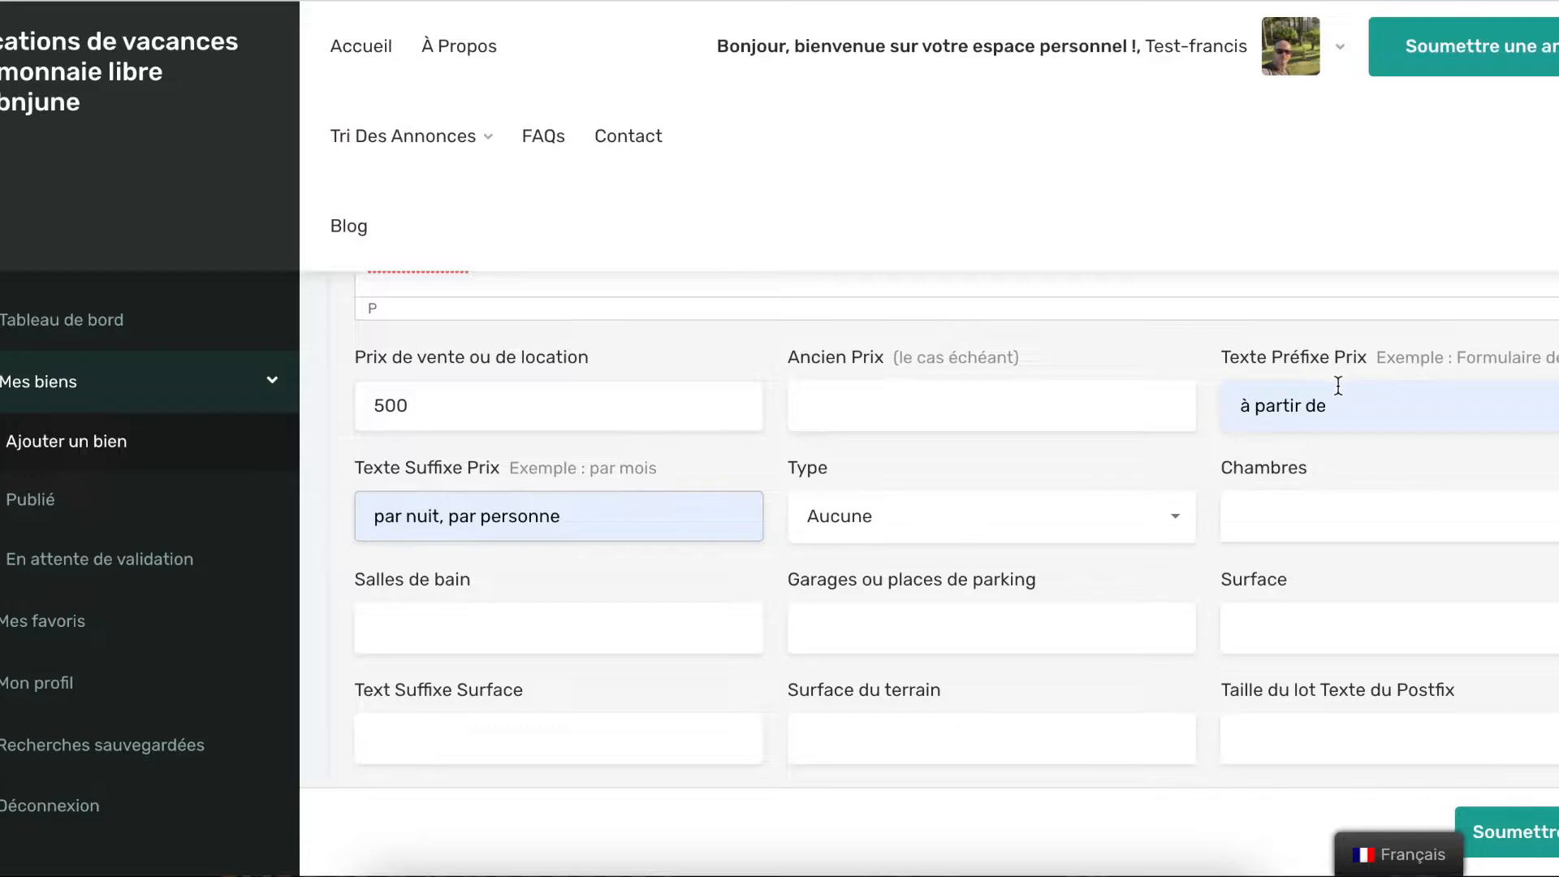
Make the property a Bungalow with 2 bedrooms, 1 bathroom and 1 parking space
click(1167, 528)
click(897, 308)
click(1327, 516)
click(1299, 562)
click(591, 642)
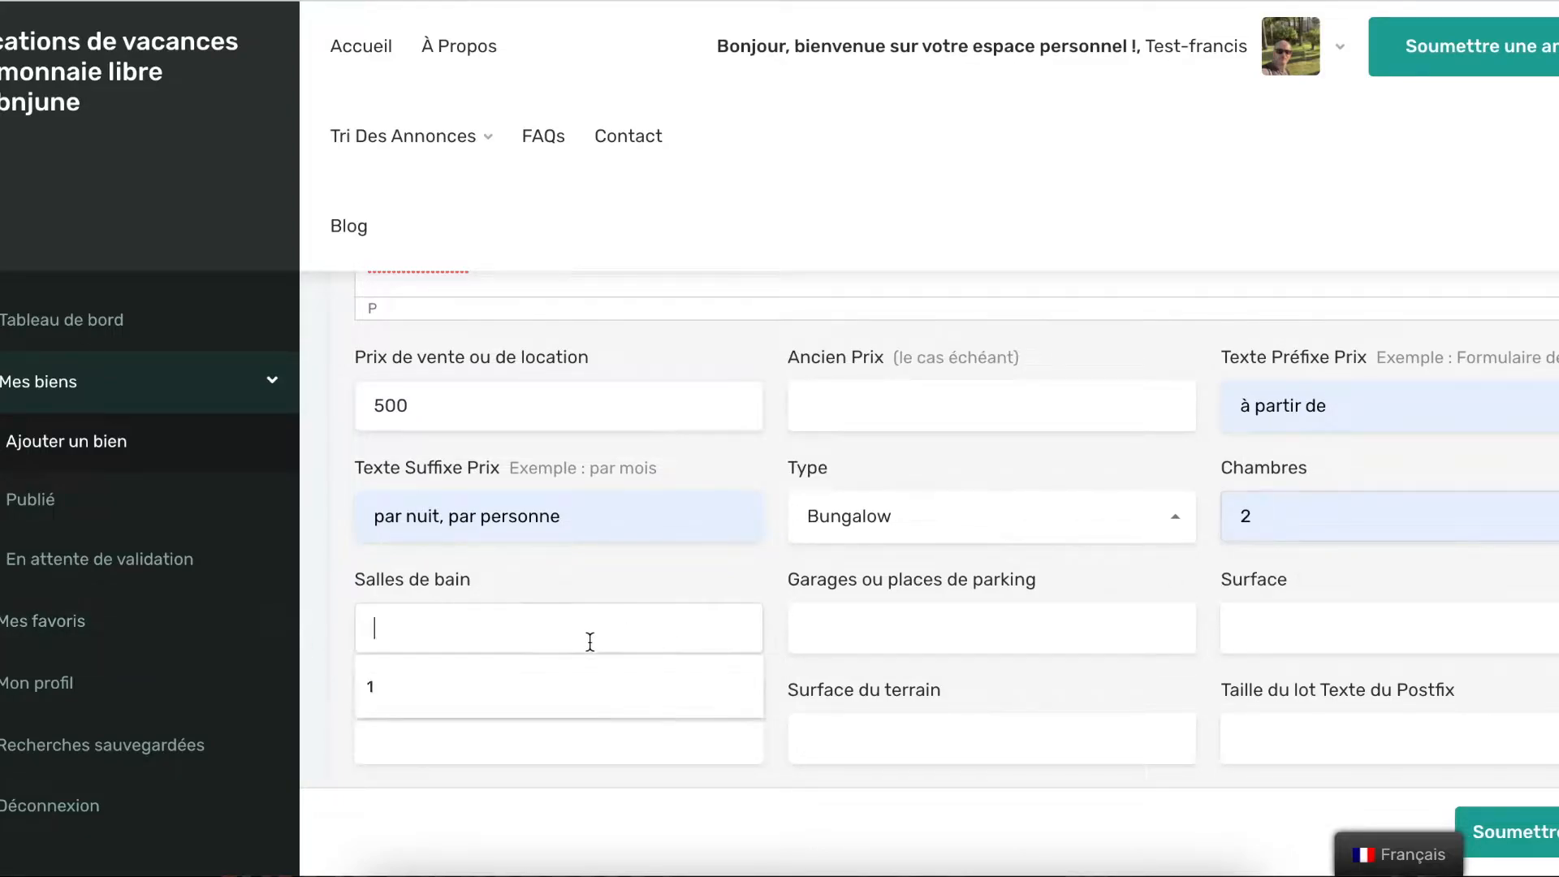
click(539, 684)
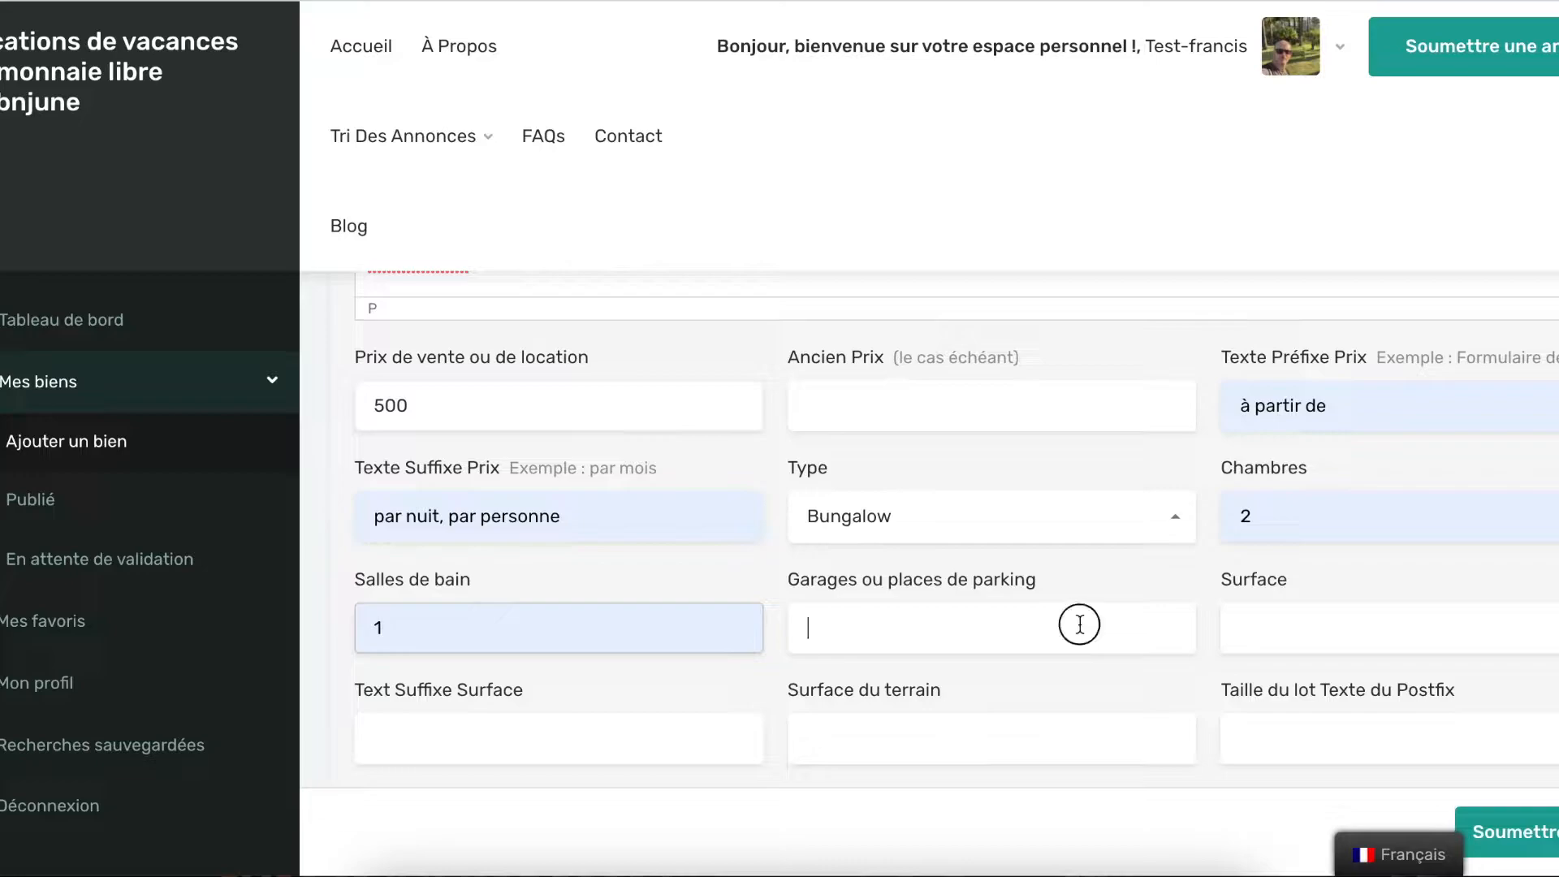
click(1079, 627)
click(923, 692)
Set the surface to 70 with the suffix m2
scroll(1282, 632, down, 3)
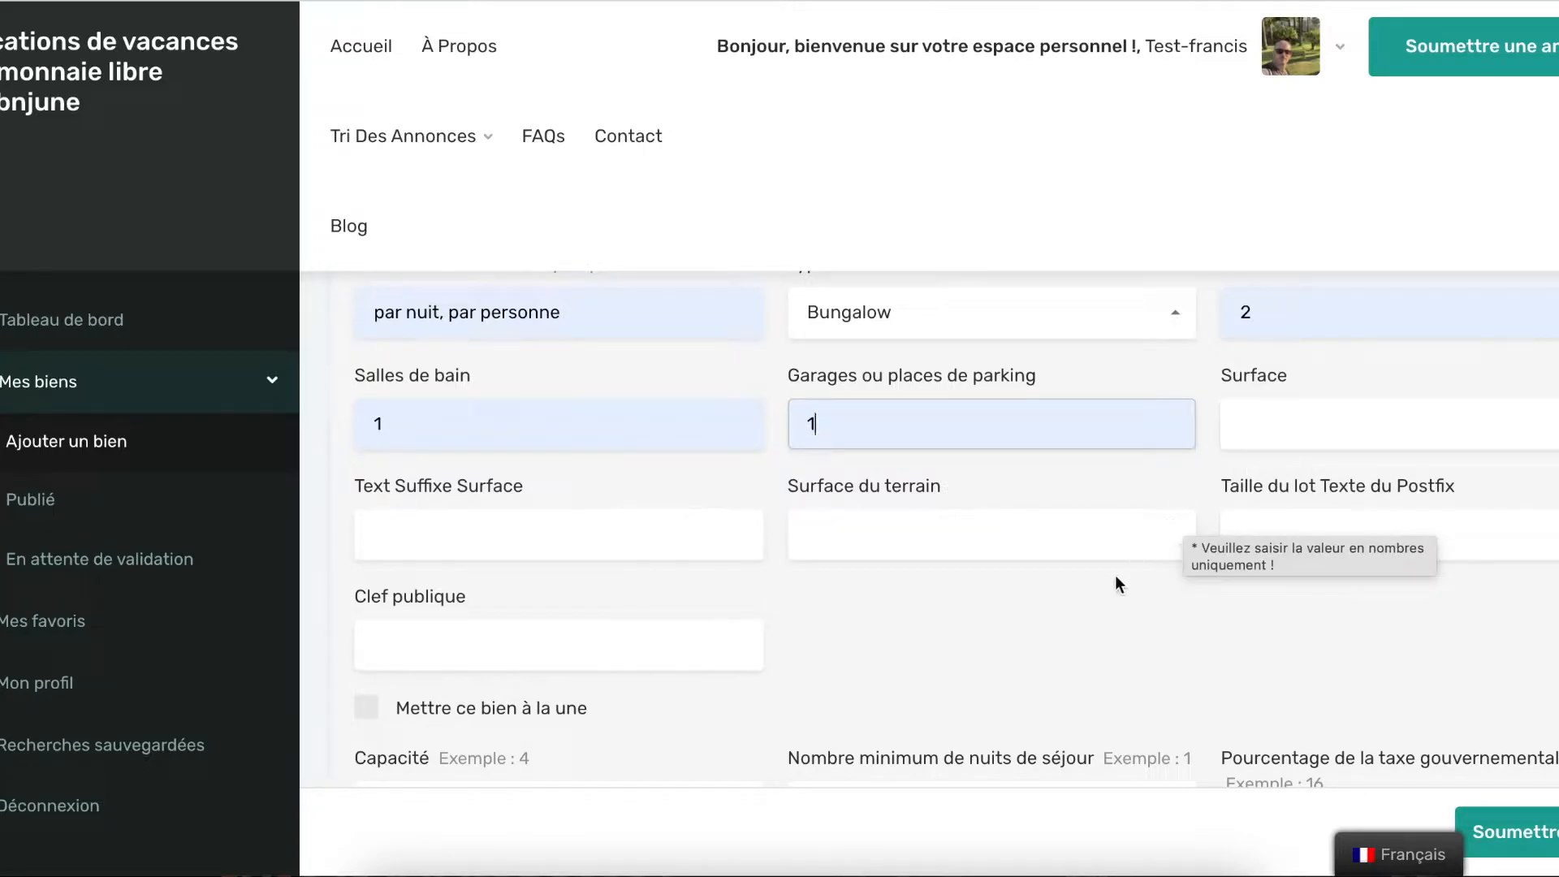
click(1274, 431)
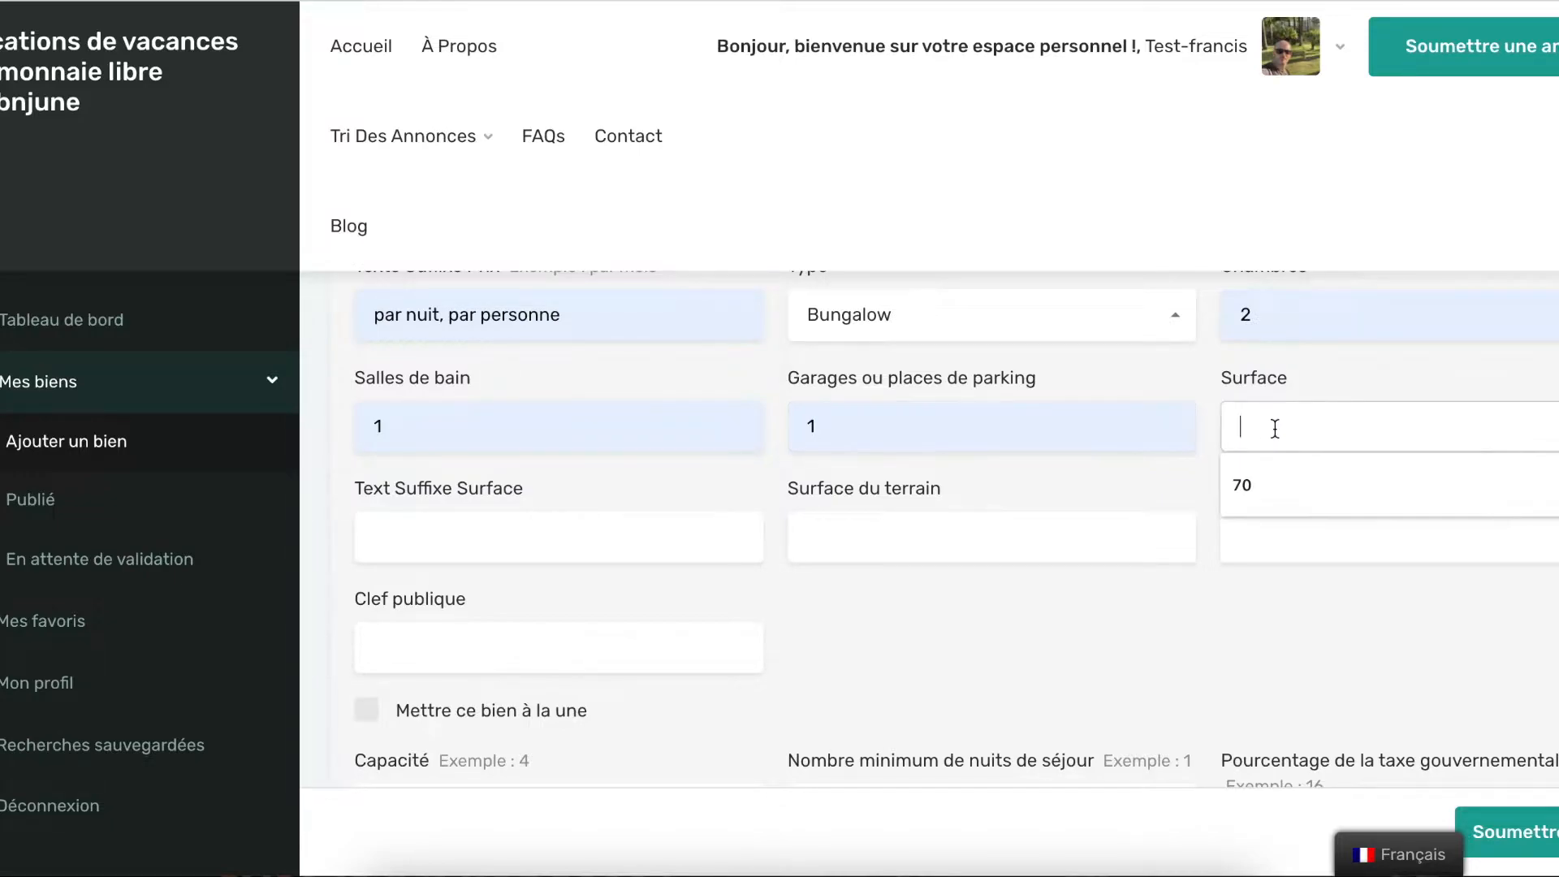
click(1266, 483)
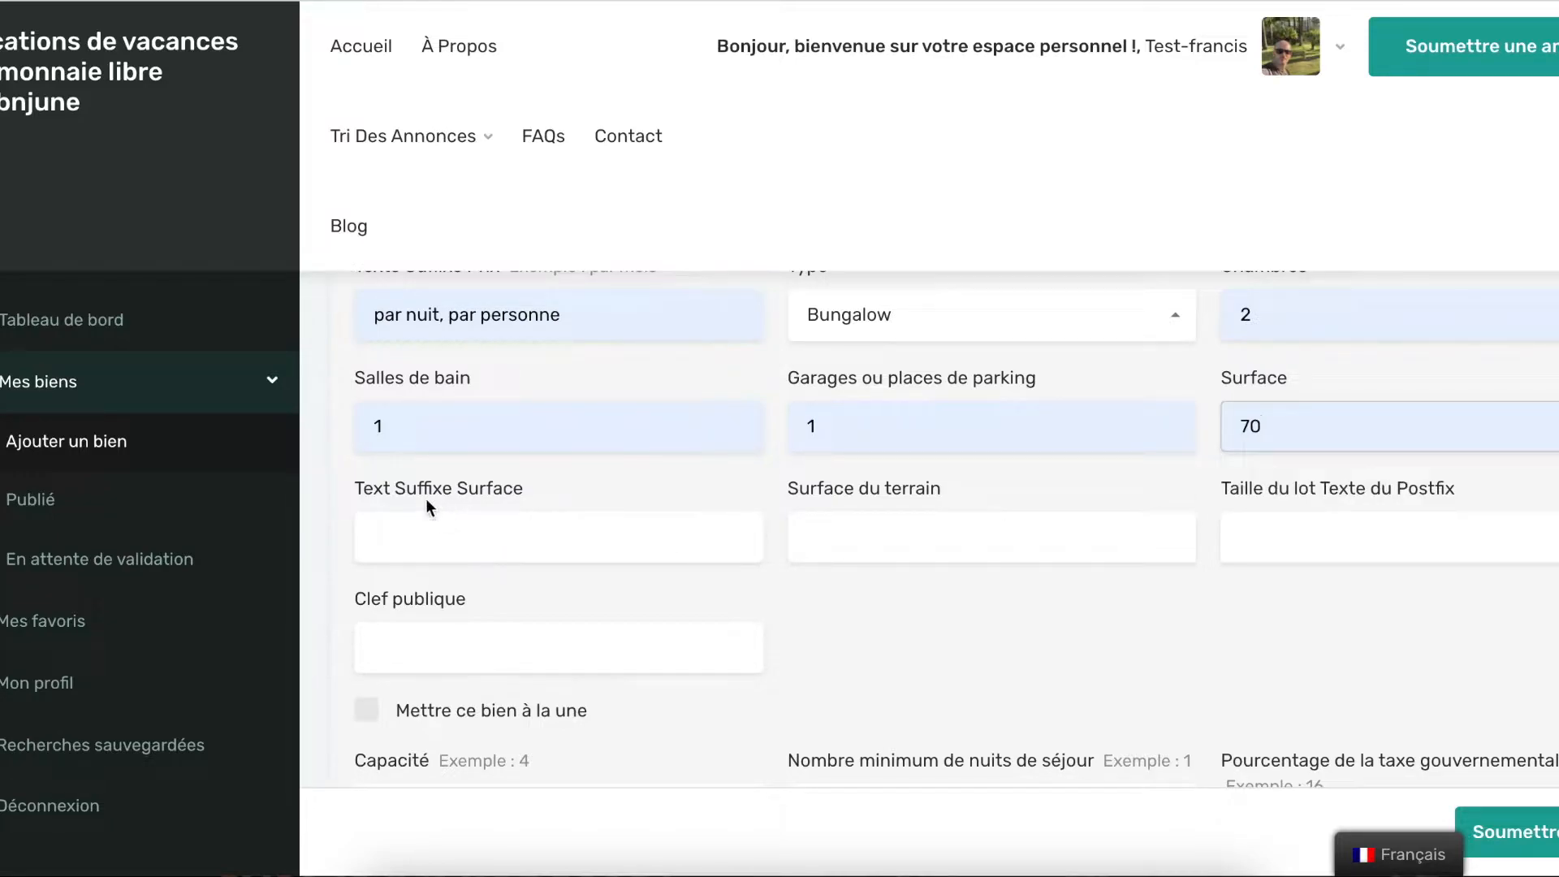
click(533, 532)
click(505, 579)
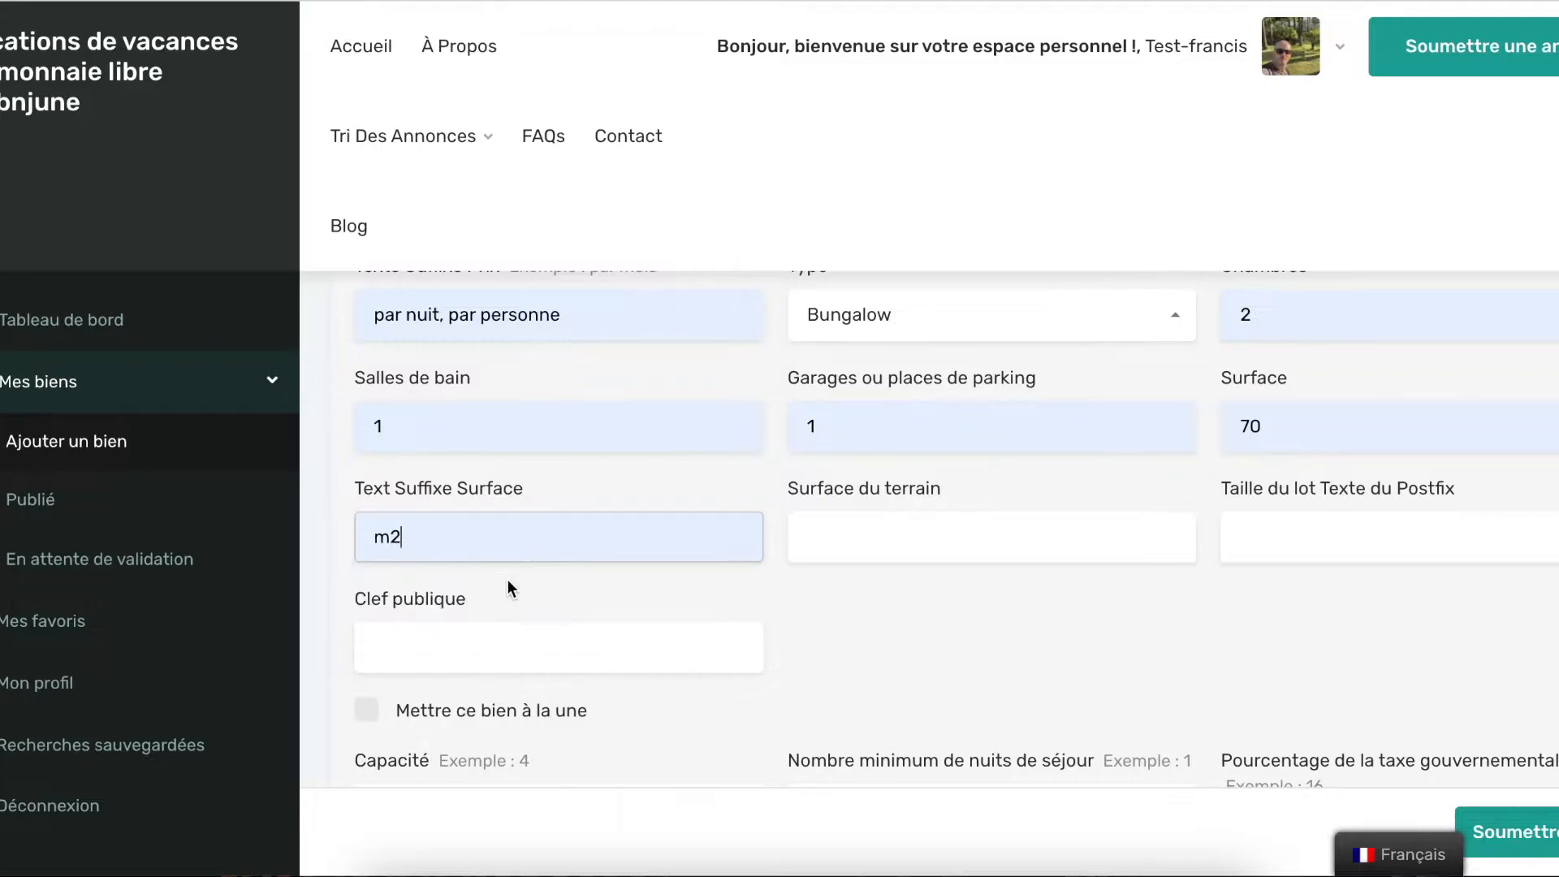
click(994, 624)
Fill in the public key from the saved entry
scroll(991, 626, down, 1)
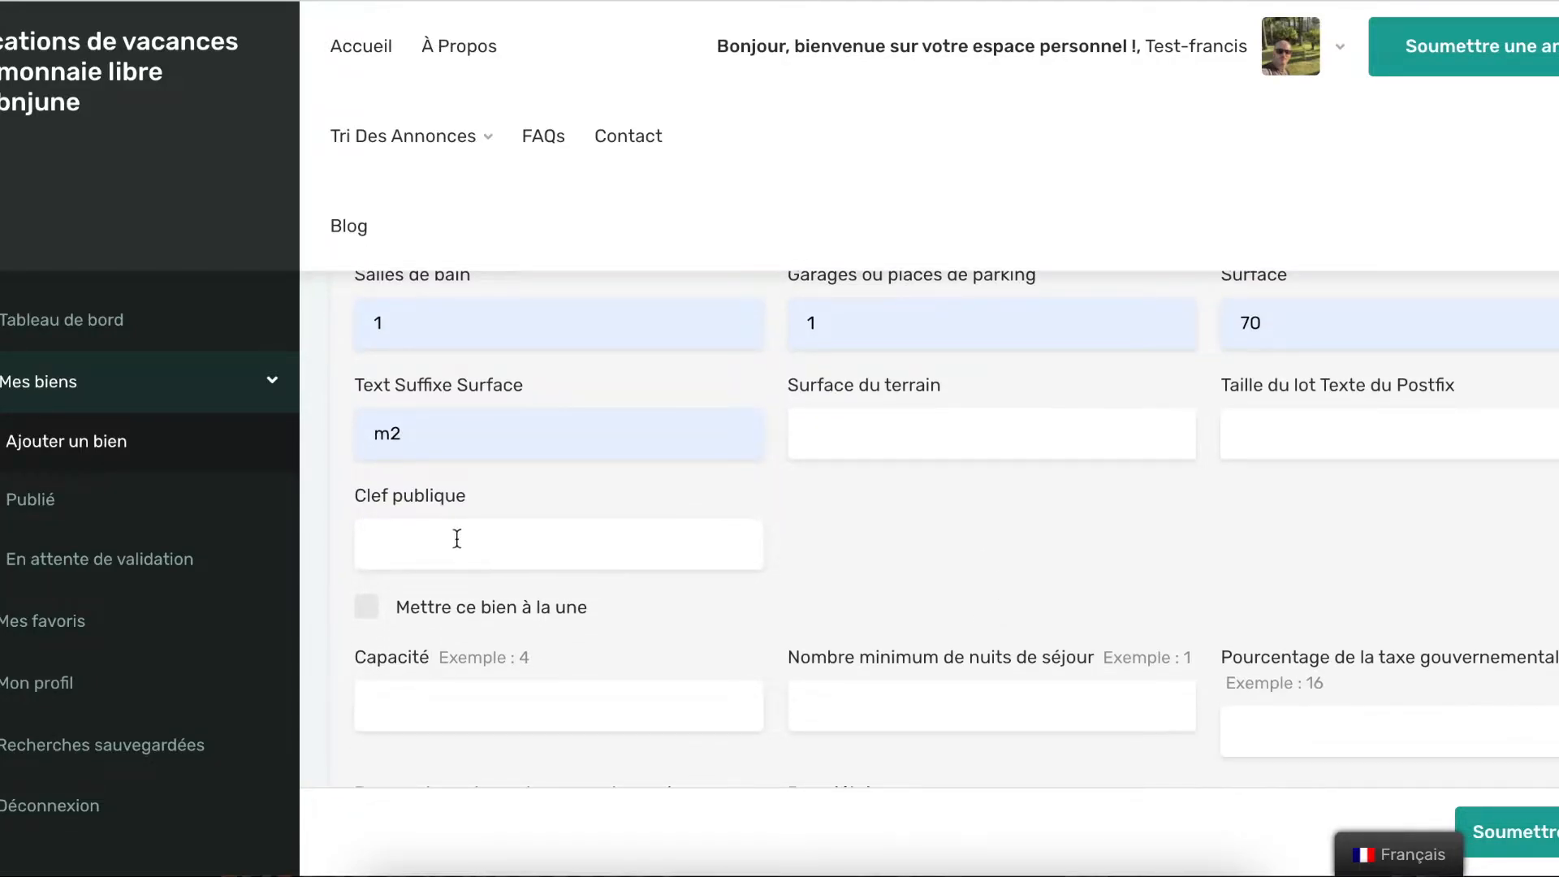
click(526, 543)
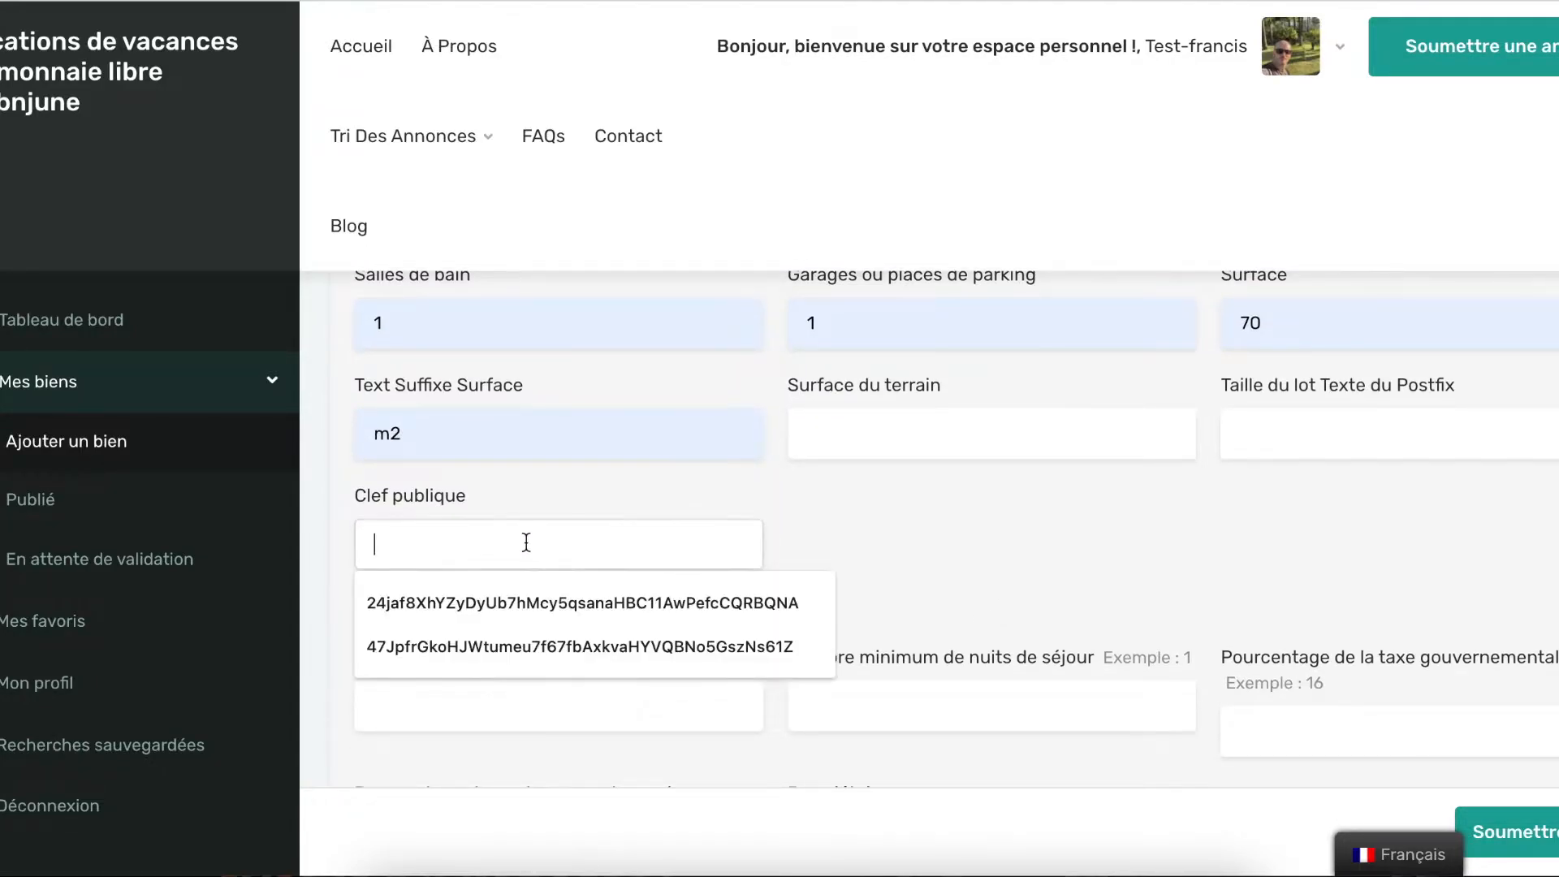
click(524, 589)
click(545, 543)
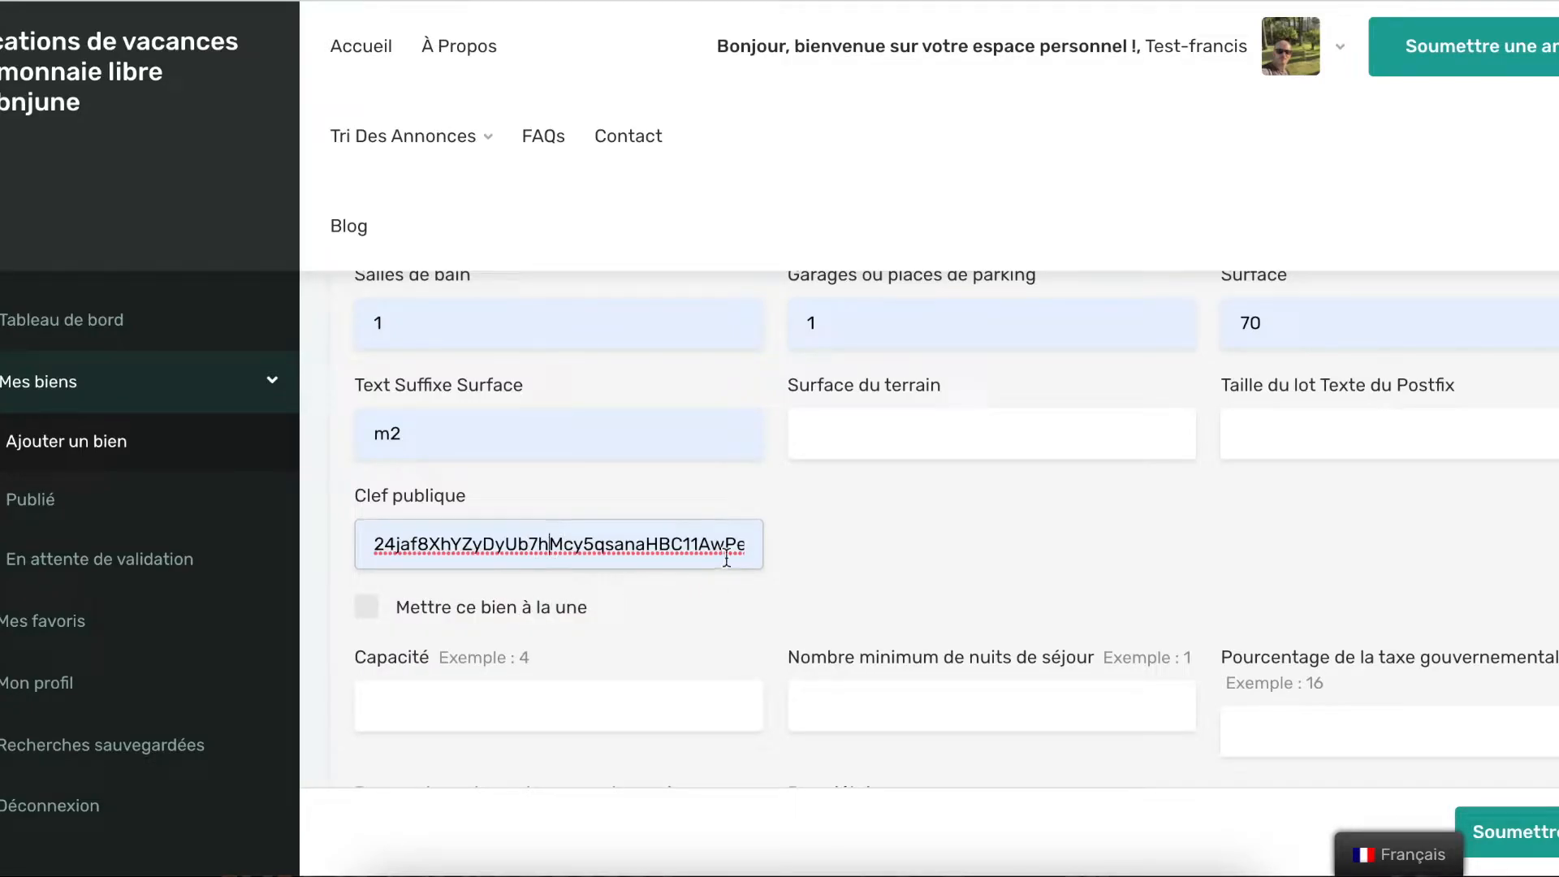
click(833, 548)
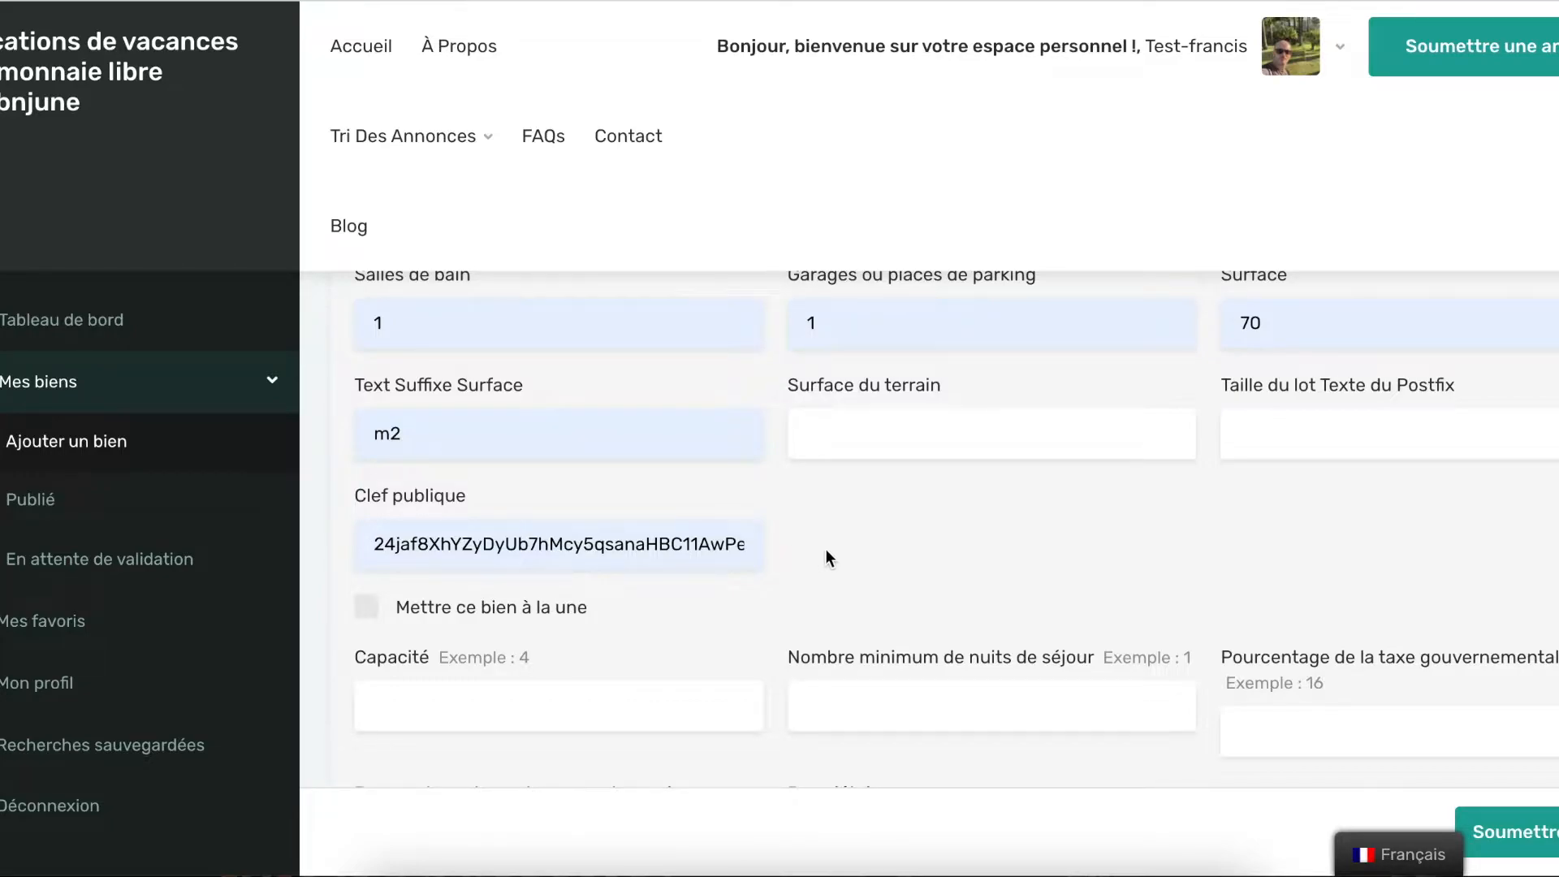
Enter a guest capacity of 7 and a minimum stay of 2 nights
scroll(827, 549, down, 3)
click(615, 453)
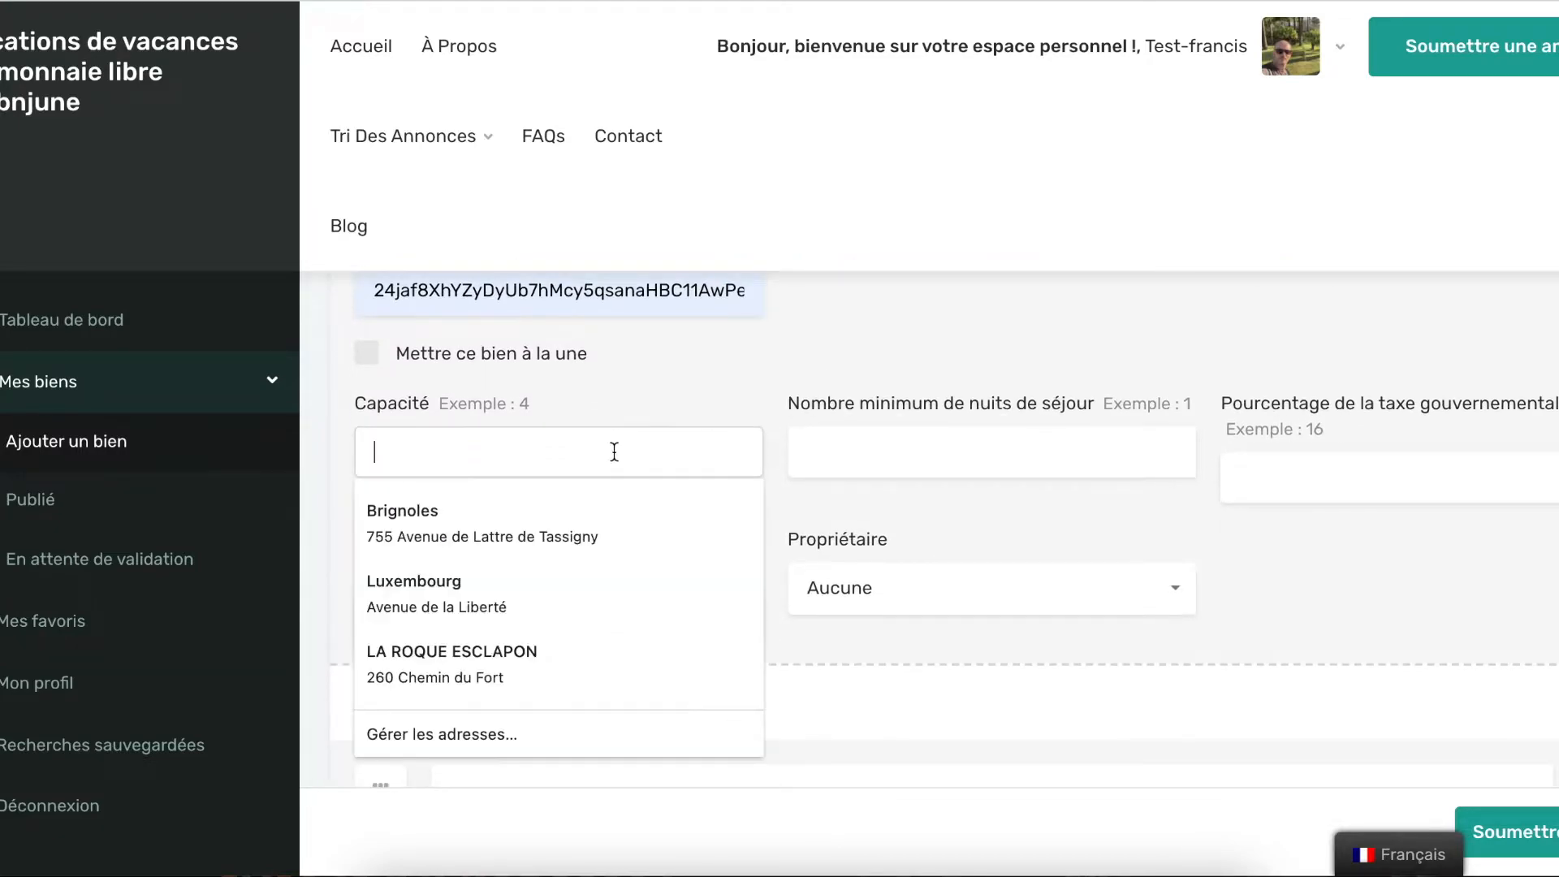
text(3)
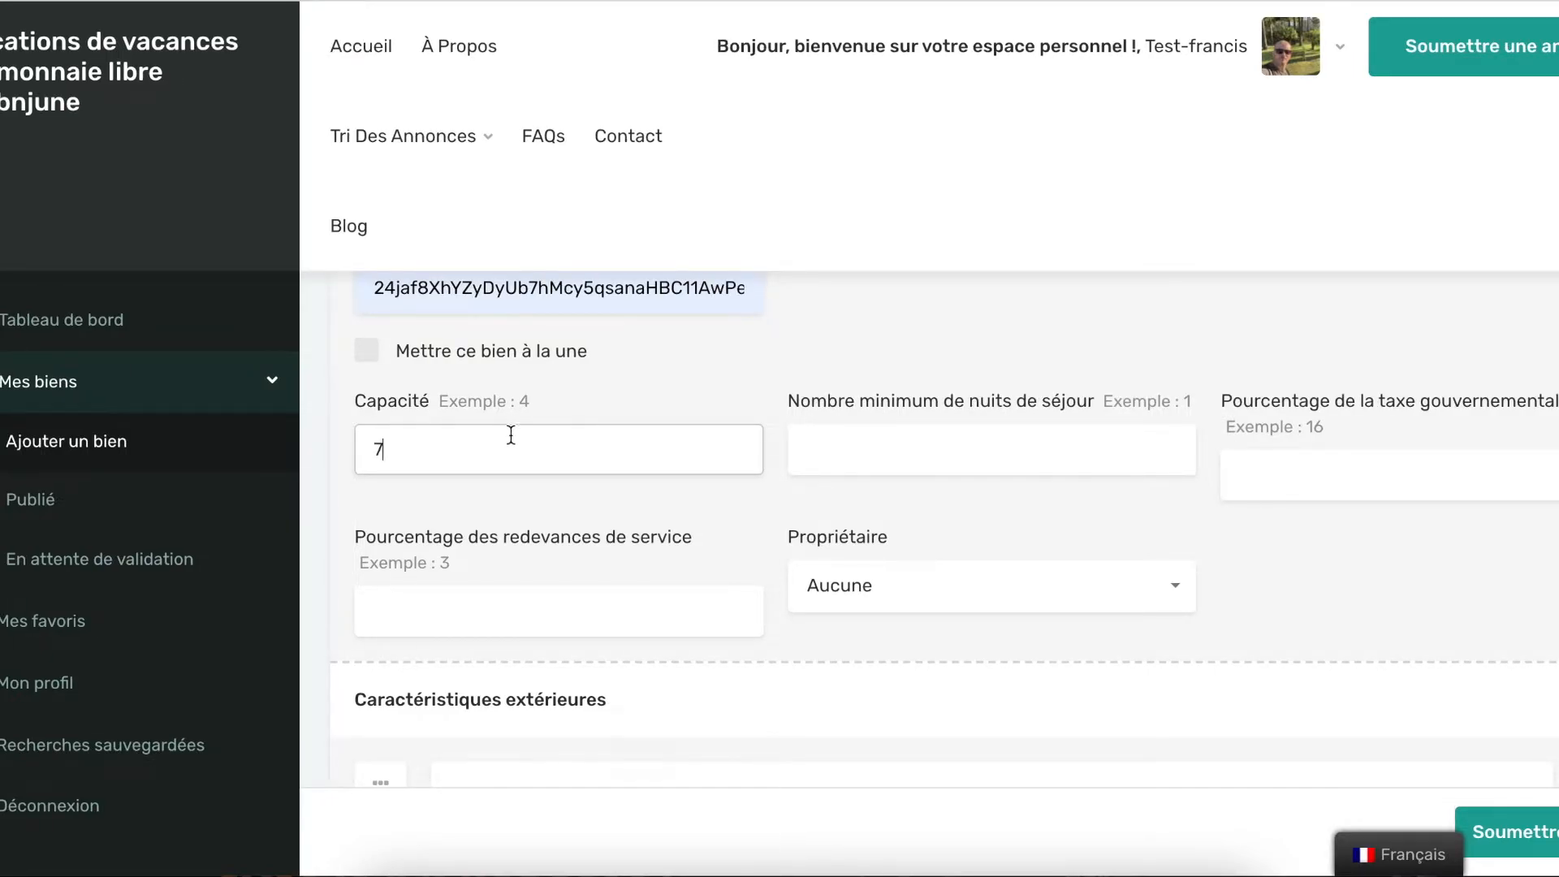
click(992, 445)
click(825, 567)
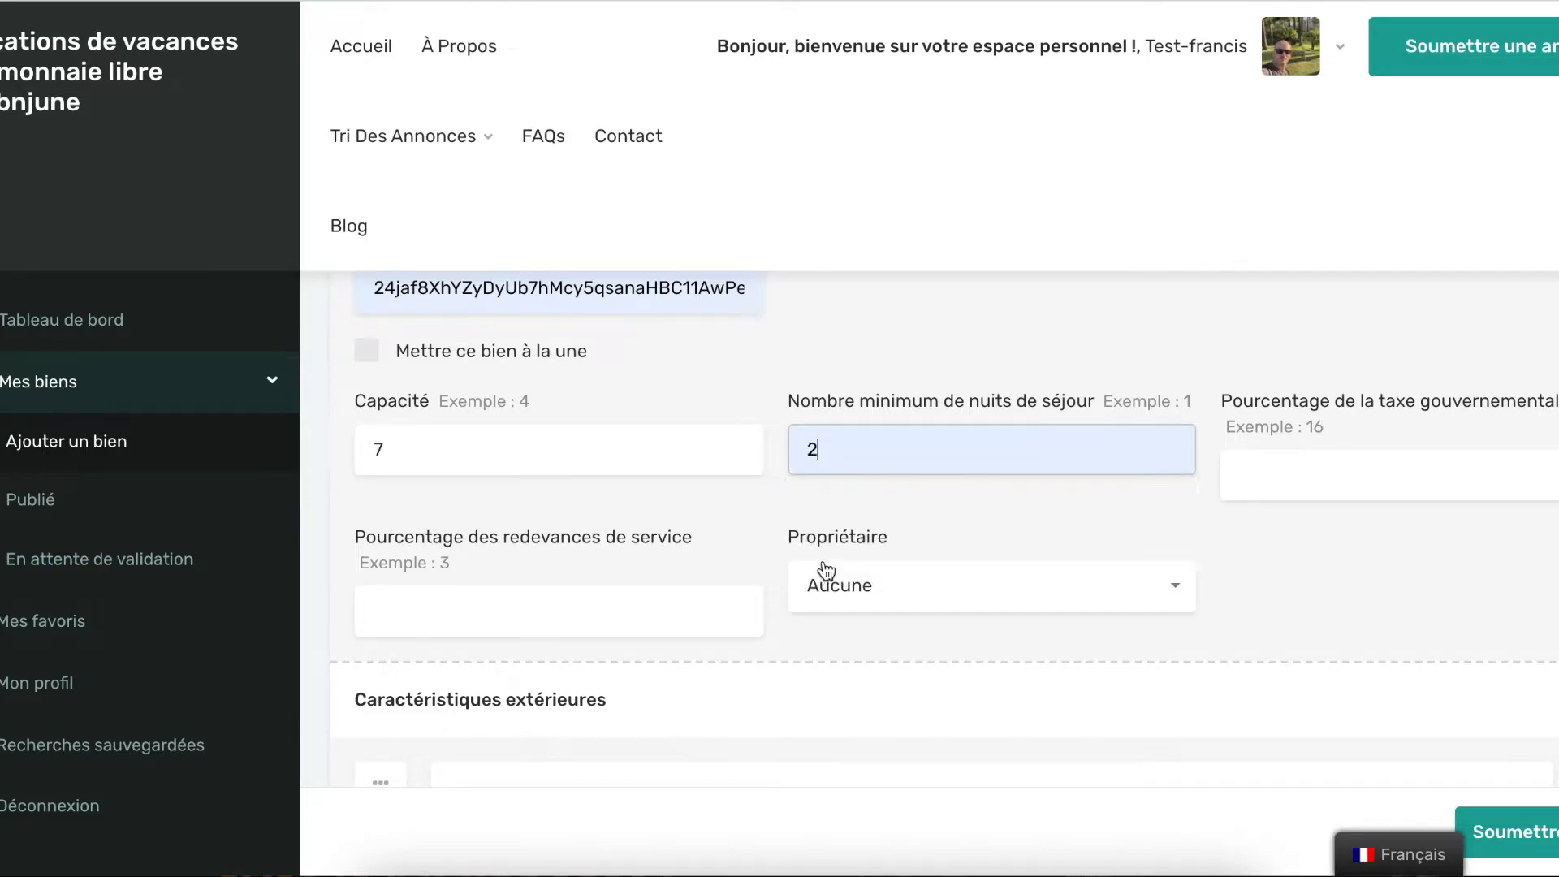
click(1304, 543)
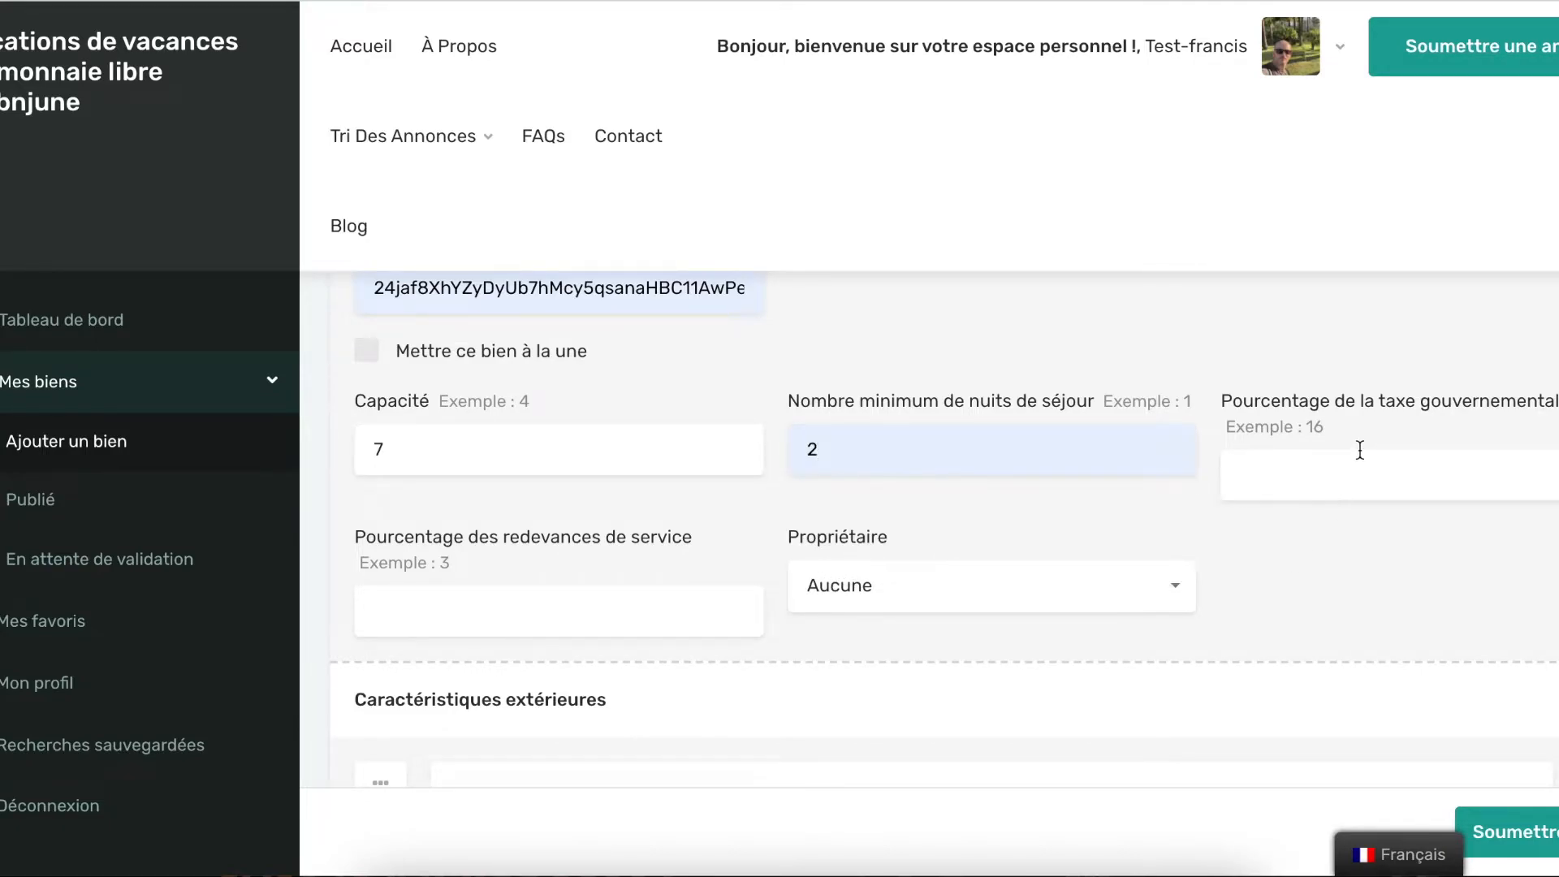
scroll(1275, 502, down, 2)
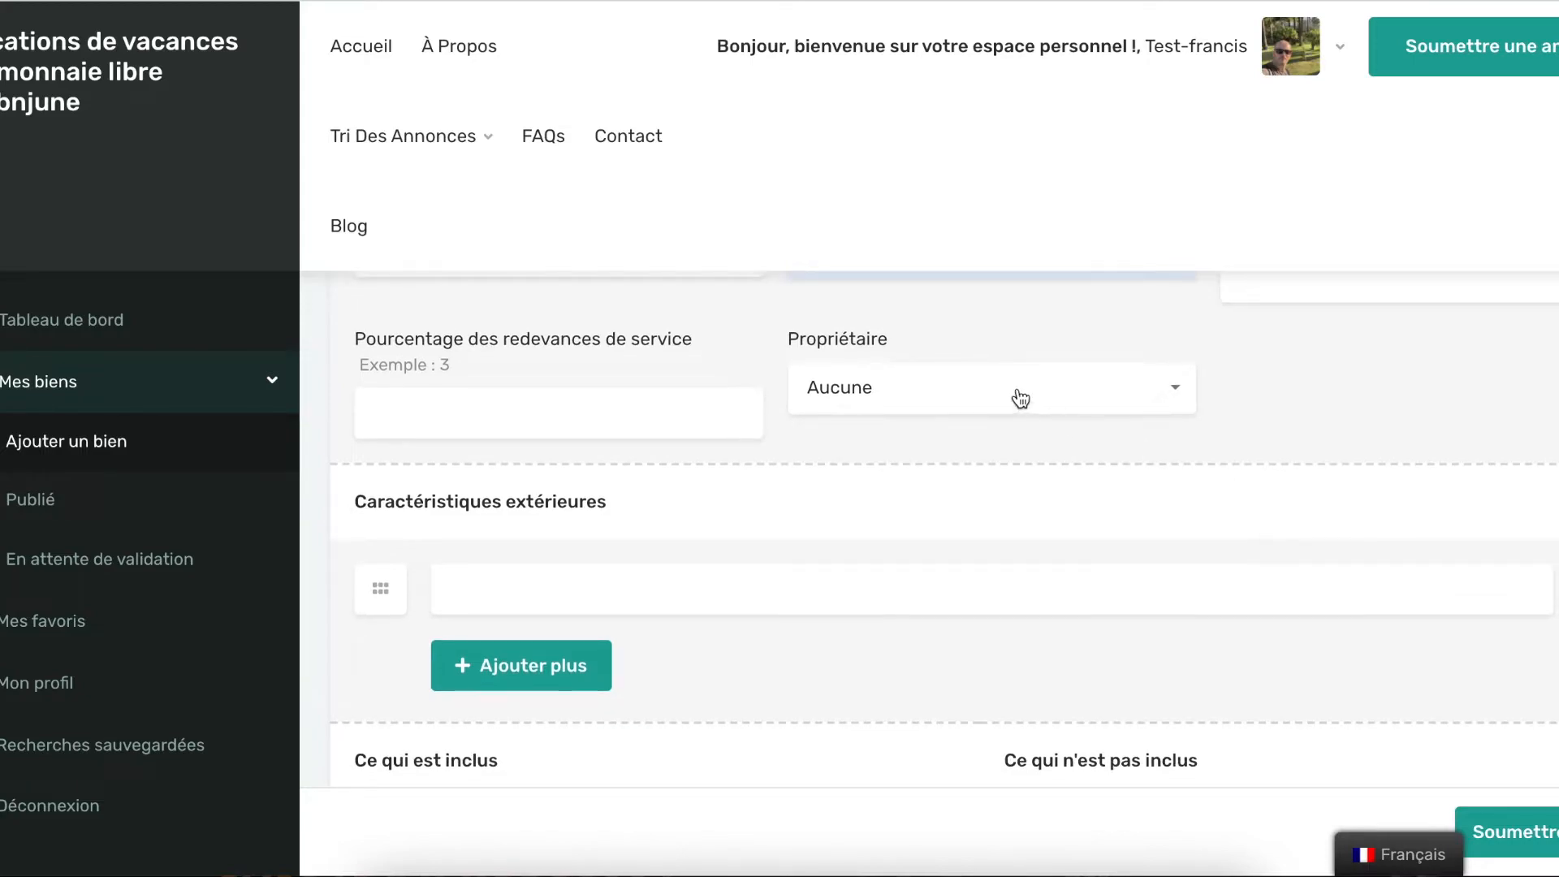
click(1163, 400)
scroll(1038, 518, down, 8)
scroll(1036, 520, down, 2)
scroll(1030, 518, up, 10)
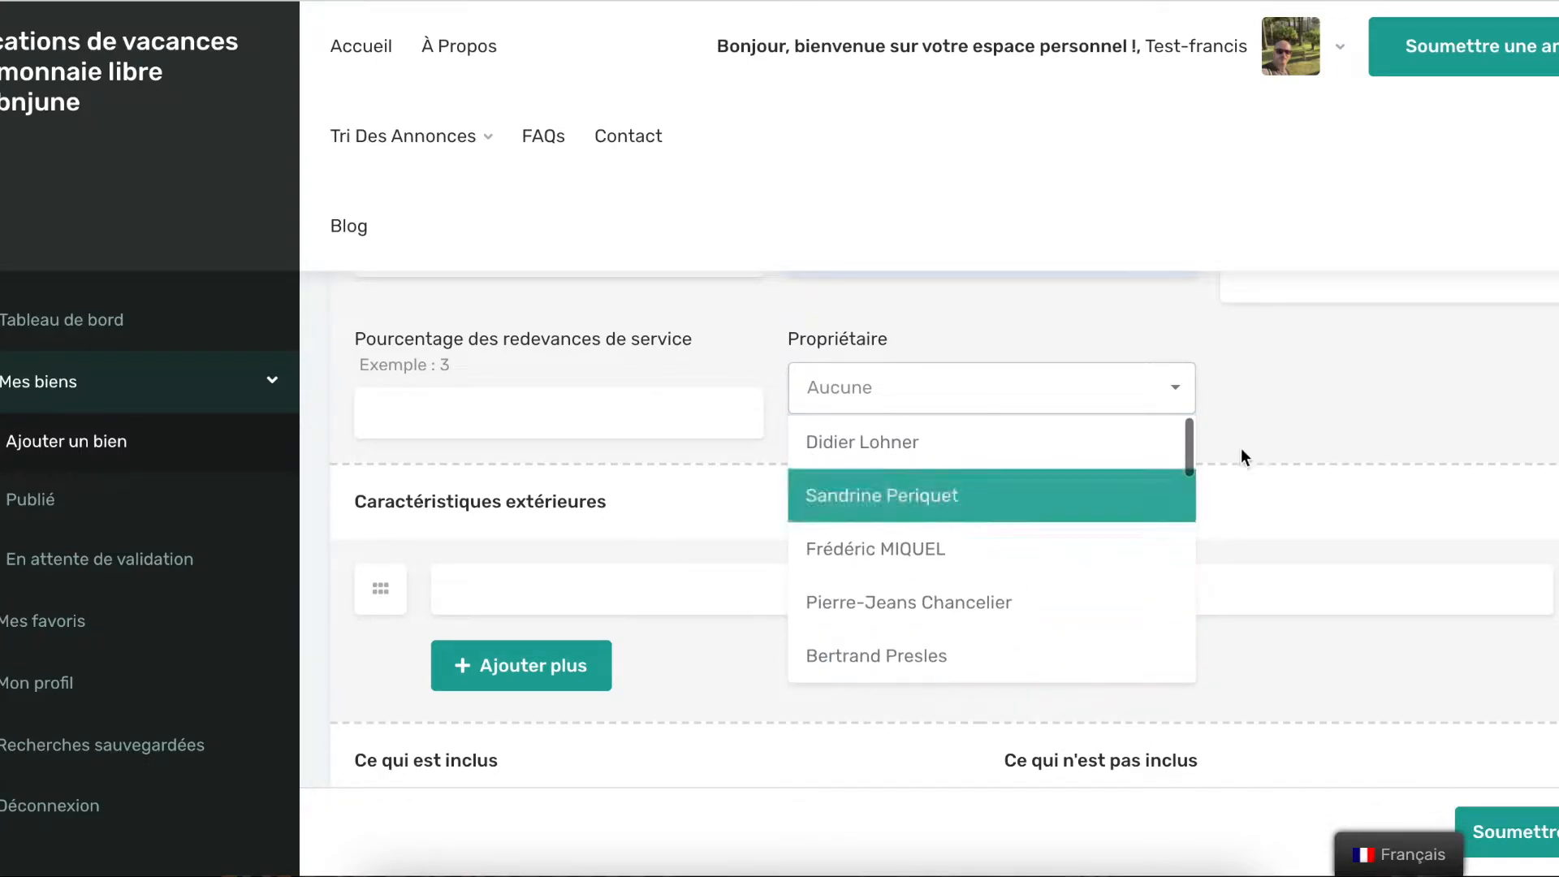
click(1268, 393)
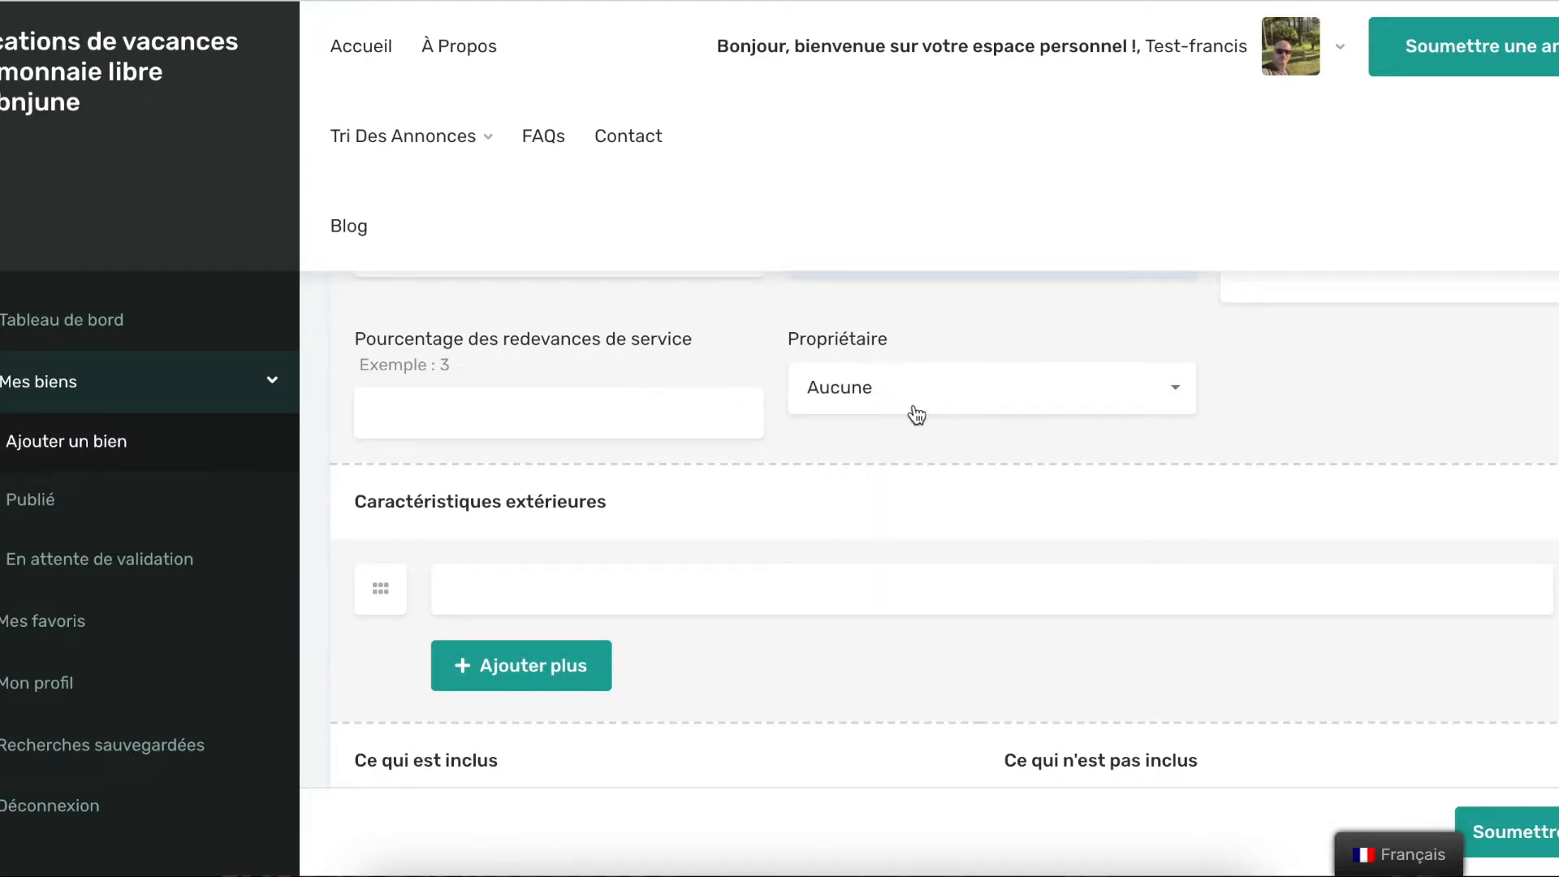
scroll(962, 456, down, 1)
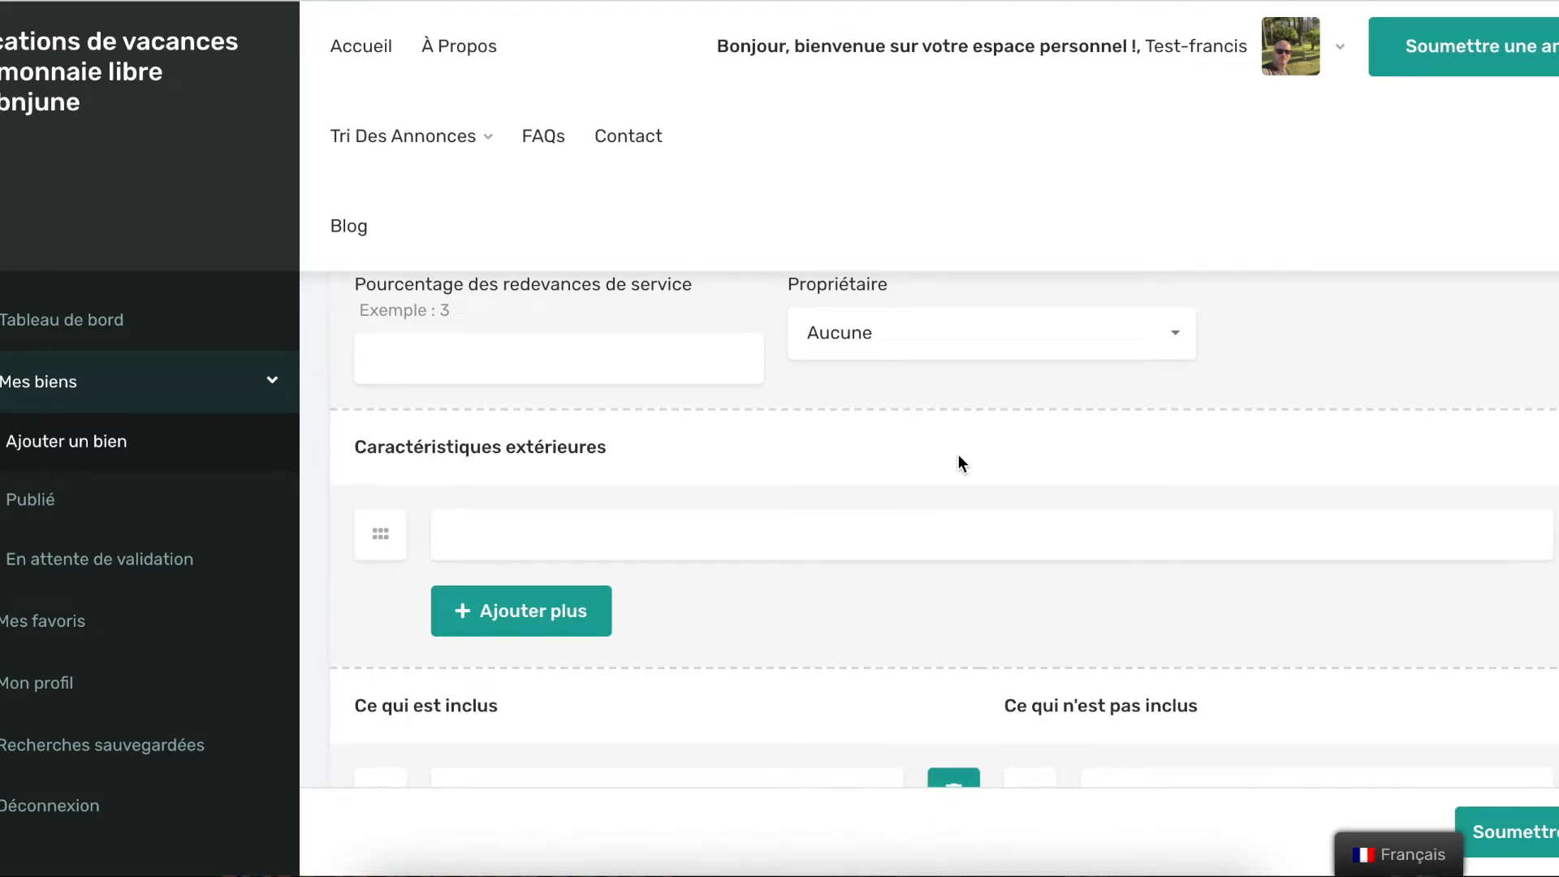
Add Piscine and Barbecue as two rows under Caractéristiques extérieures
scroll(958, 460, down, 2)
scroll(958, 463, down, 1)
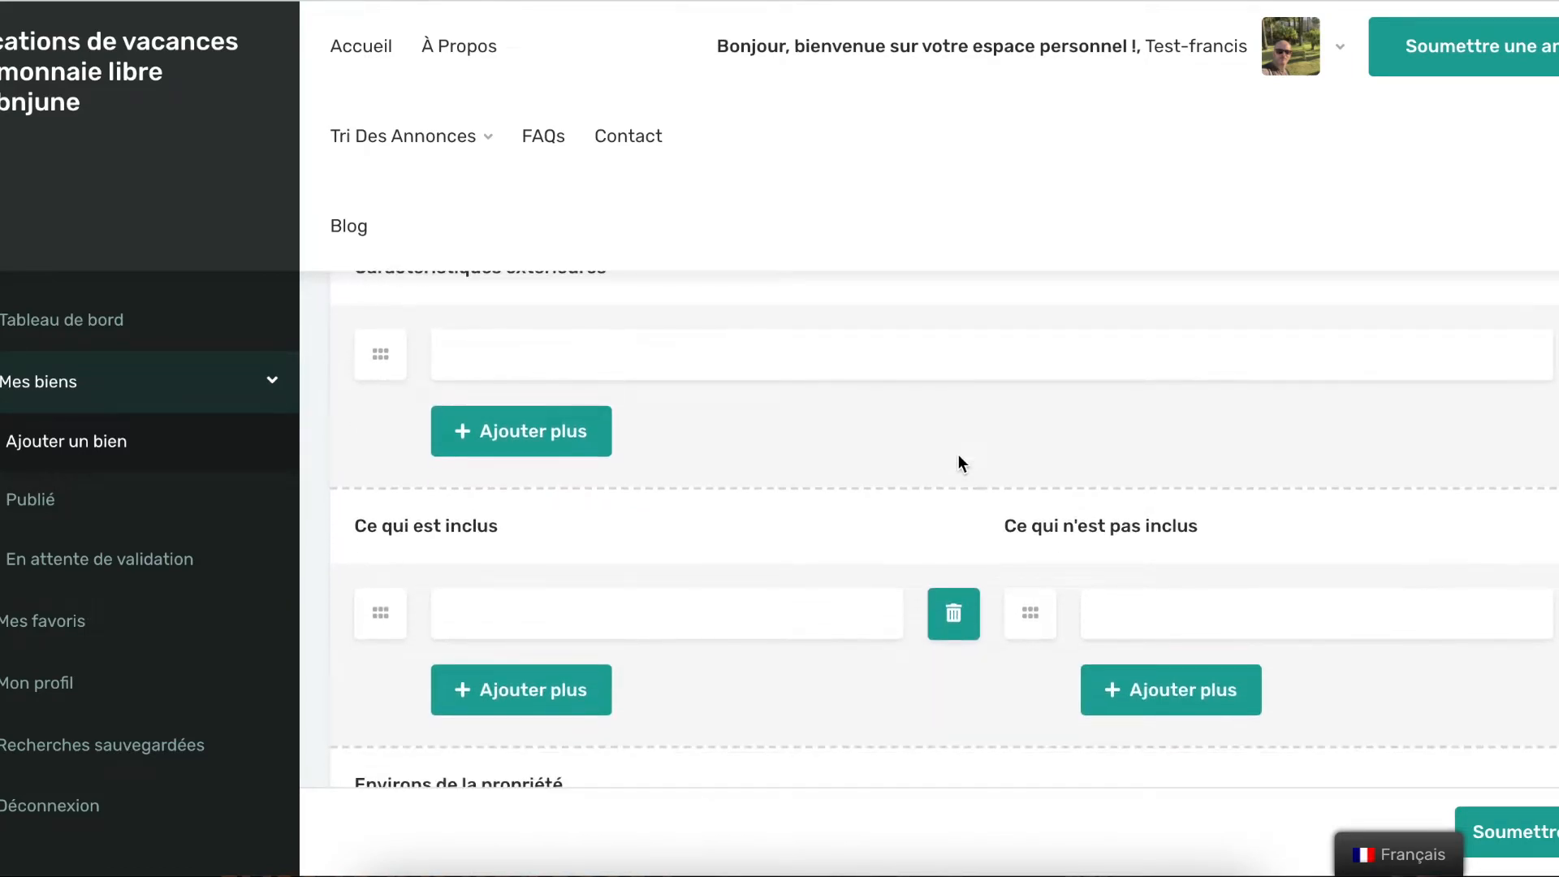
scroll(958, 455, down, 1)
scroll(957, 455, up, 3)
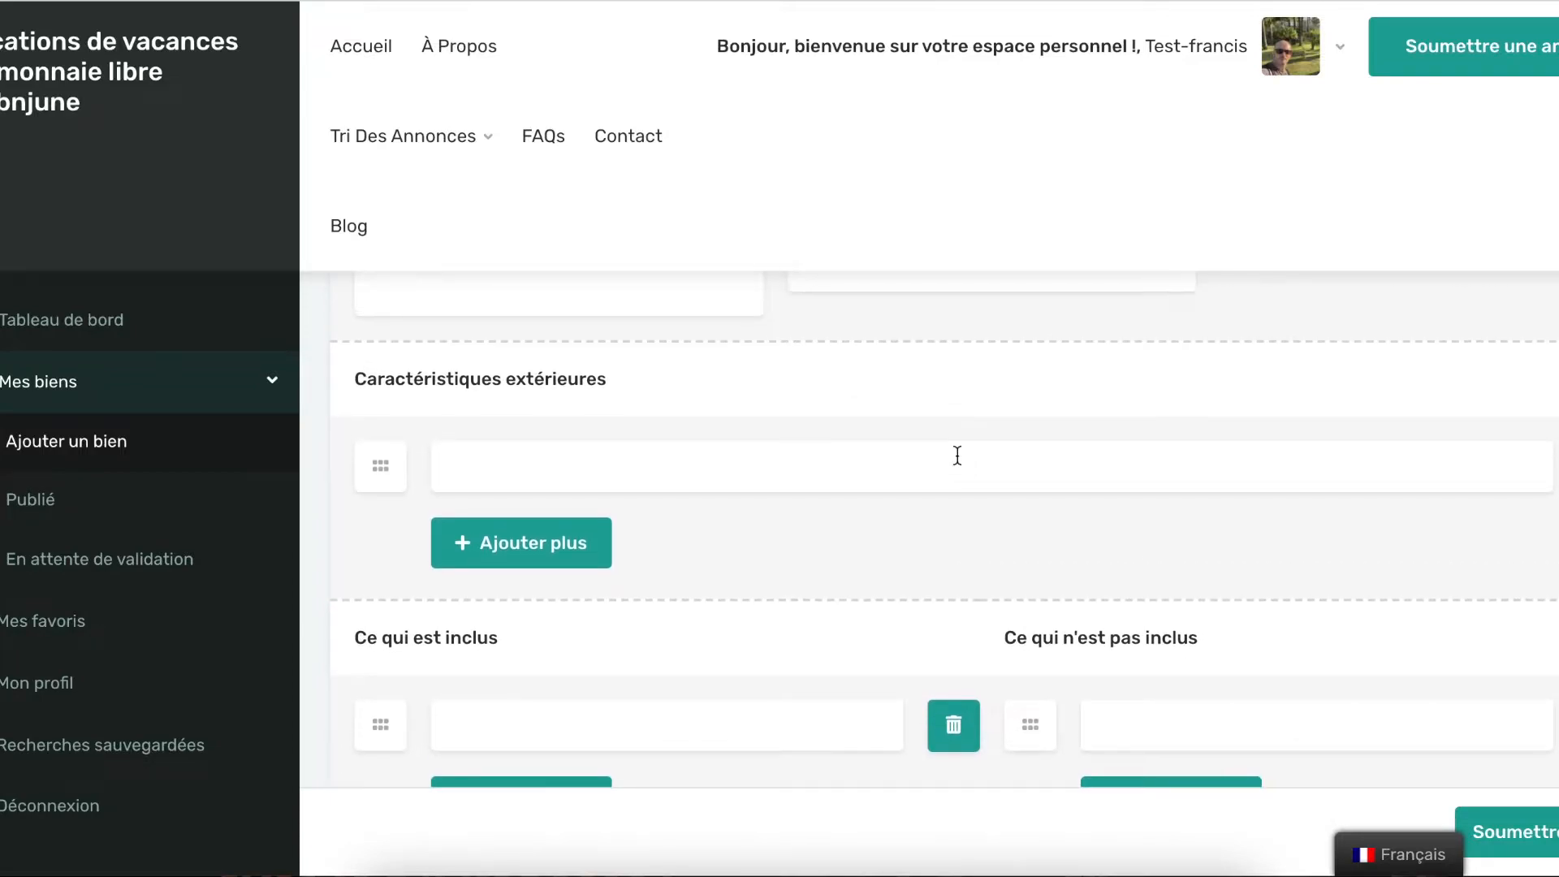
click(637, 467)
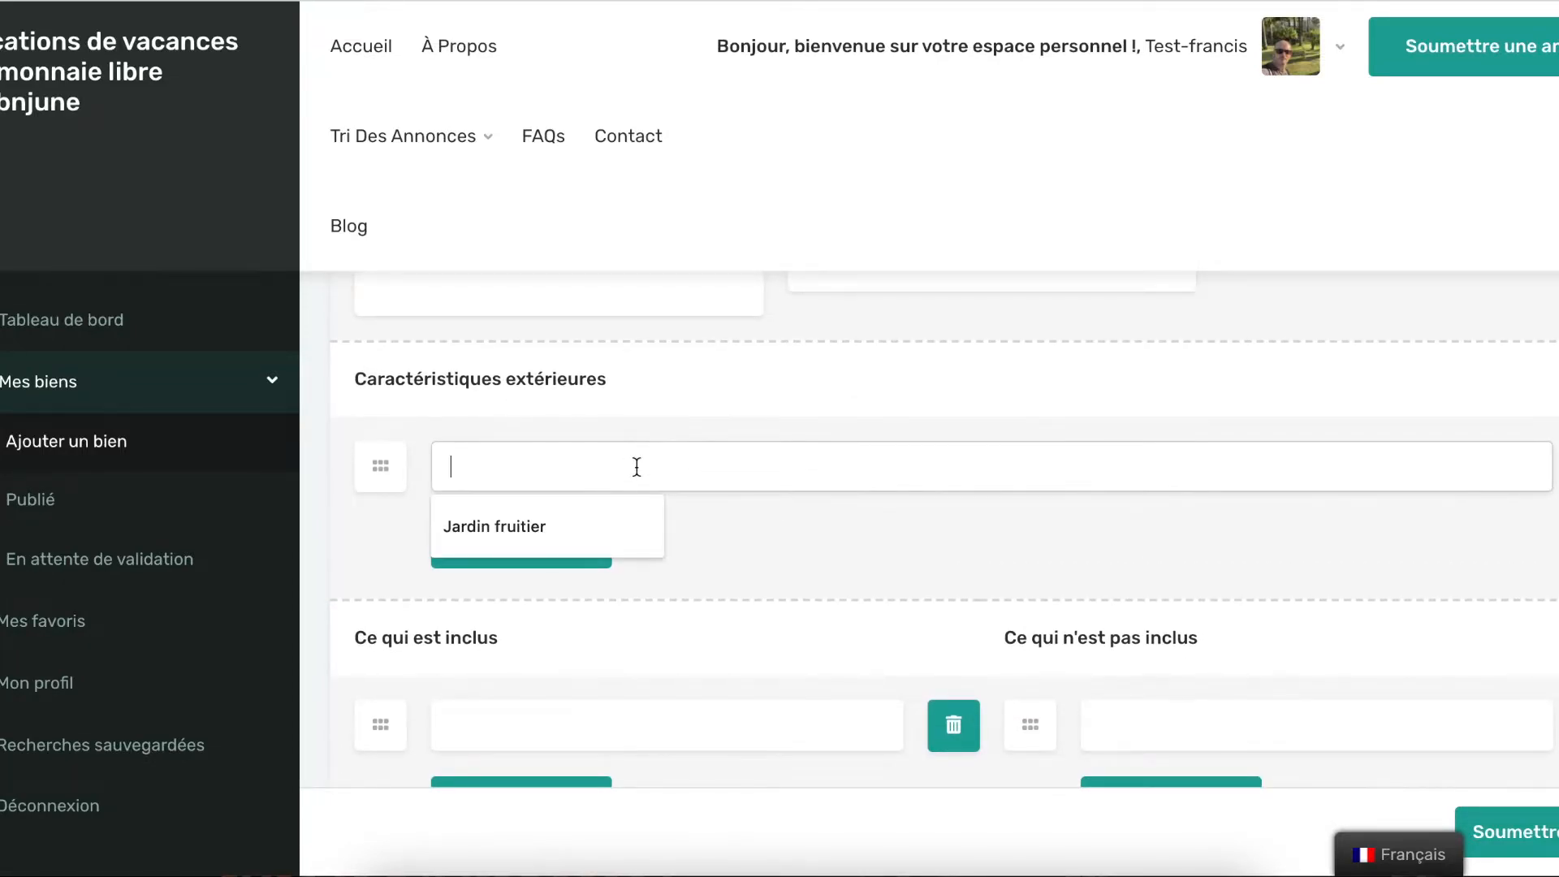
text(Piscine)
click(524, 540)
click(556, 536)
text(Barbecue)
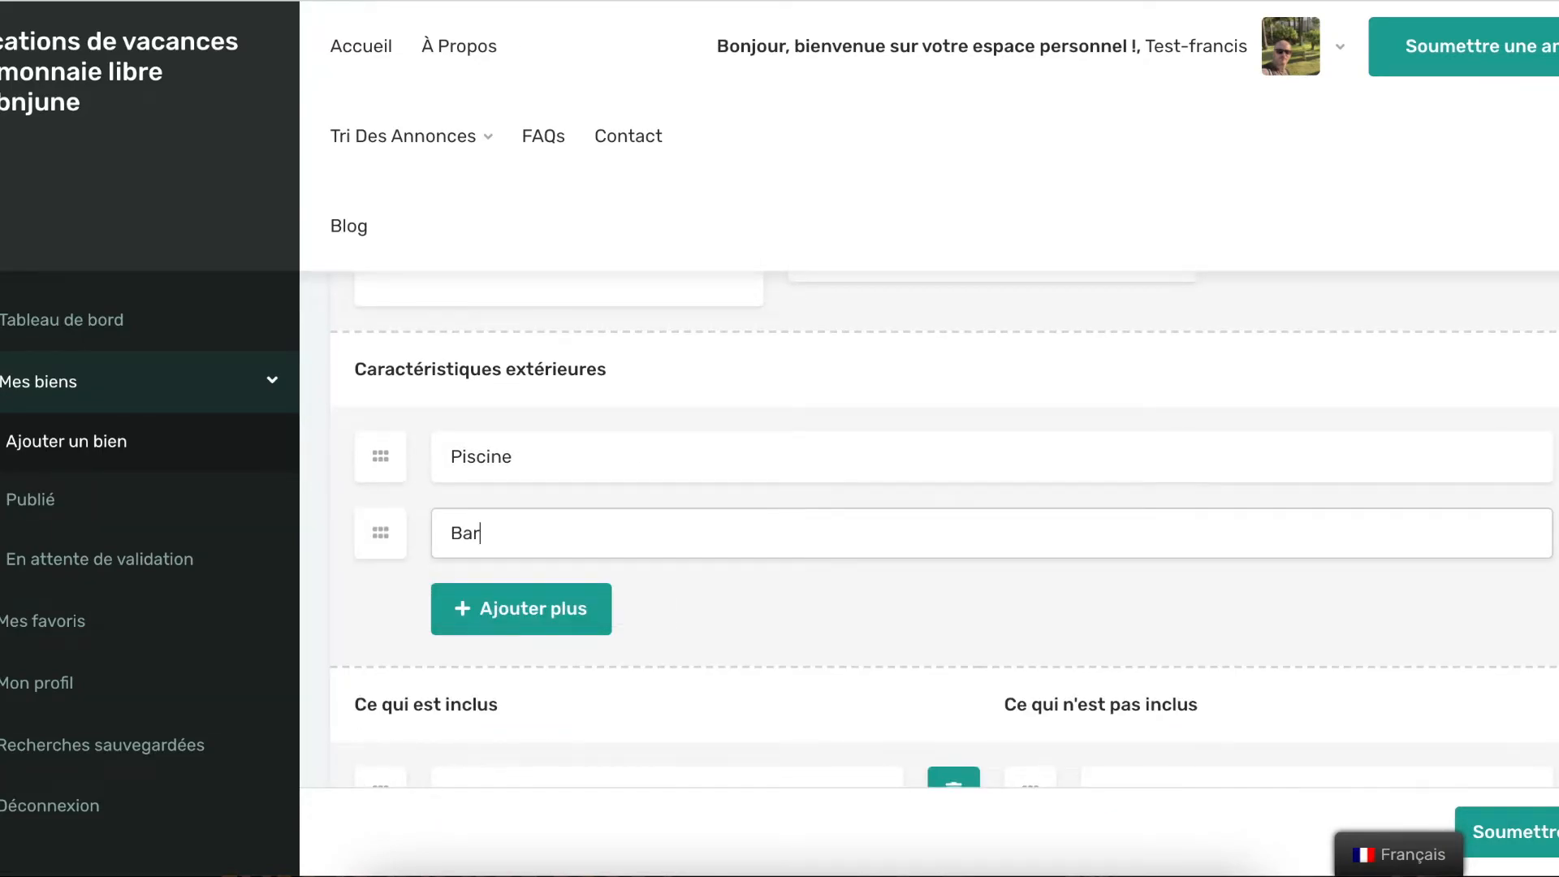
click(744, 616)
scroll(744, 616, down, 3)
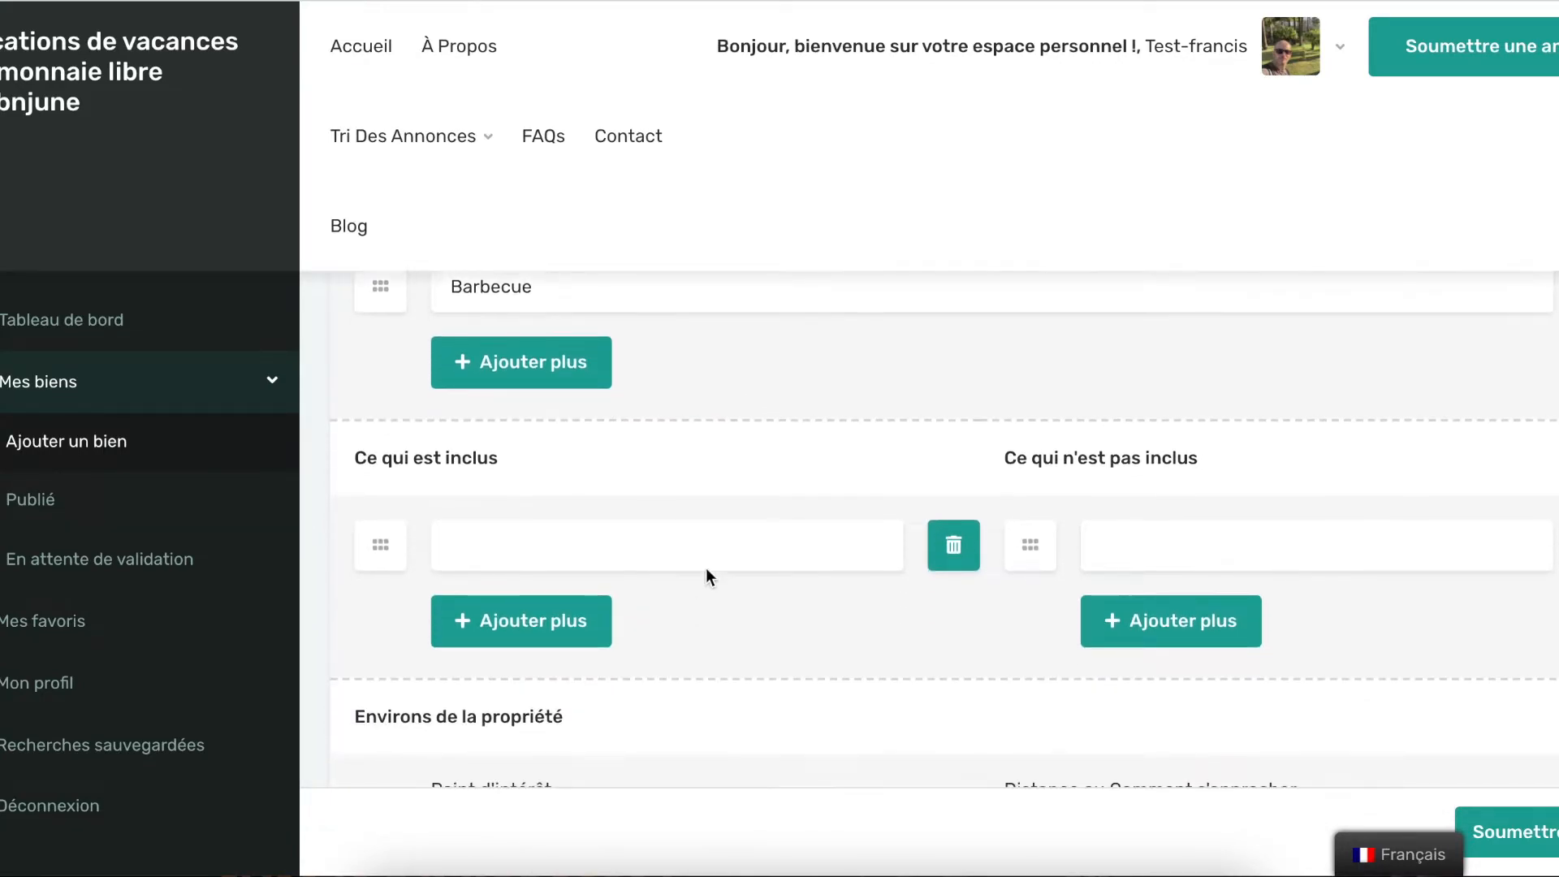
scroll(691, 551, down, 1)
scroll(689, 552, up, 1)
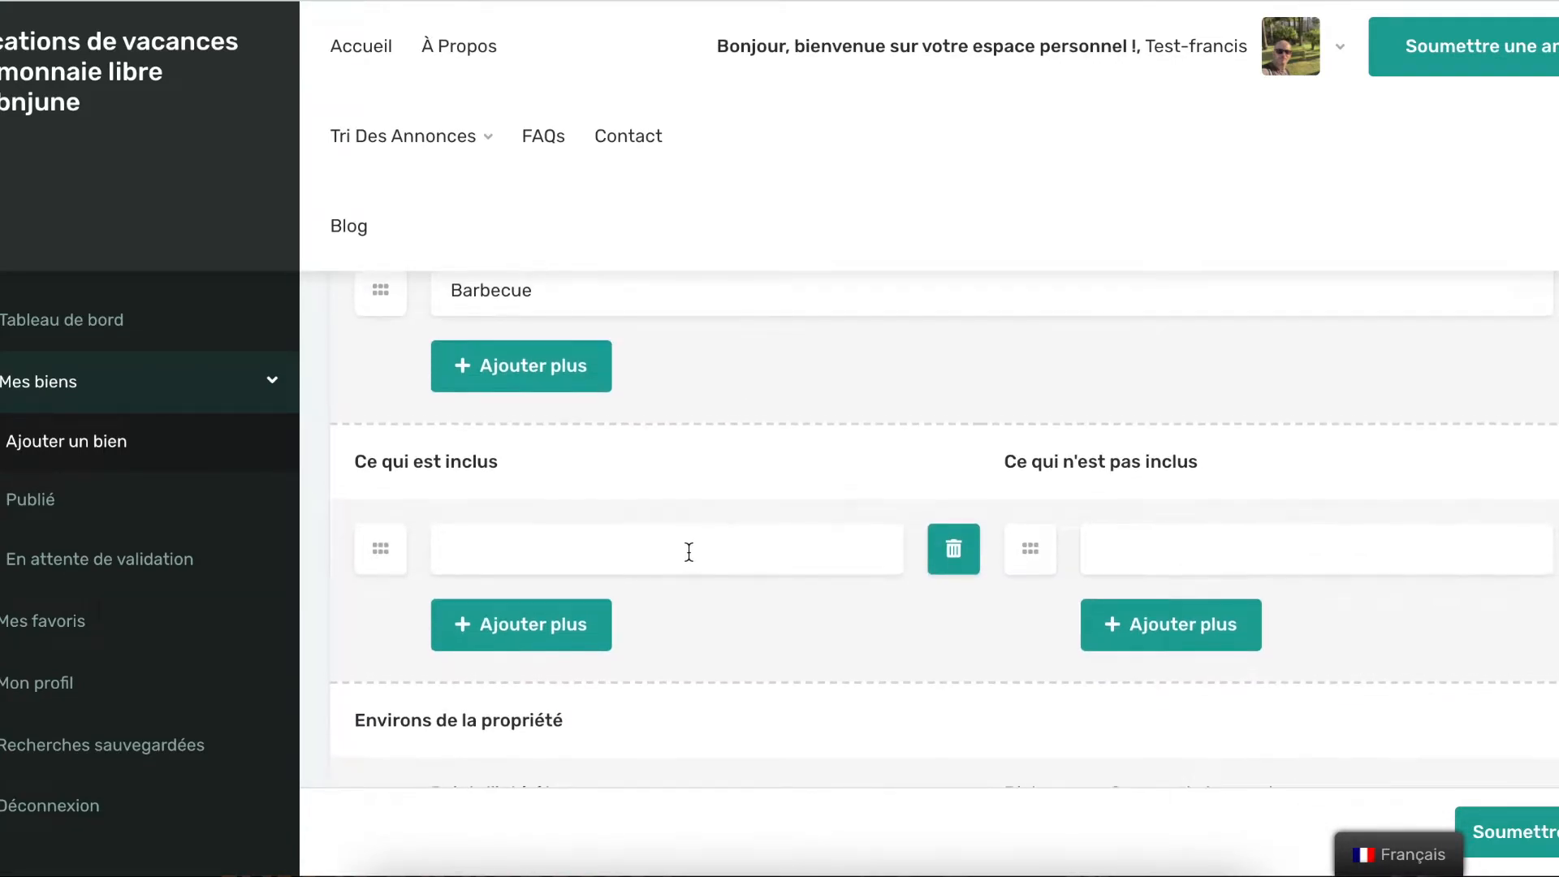
scroll(689, 560, down, 1)
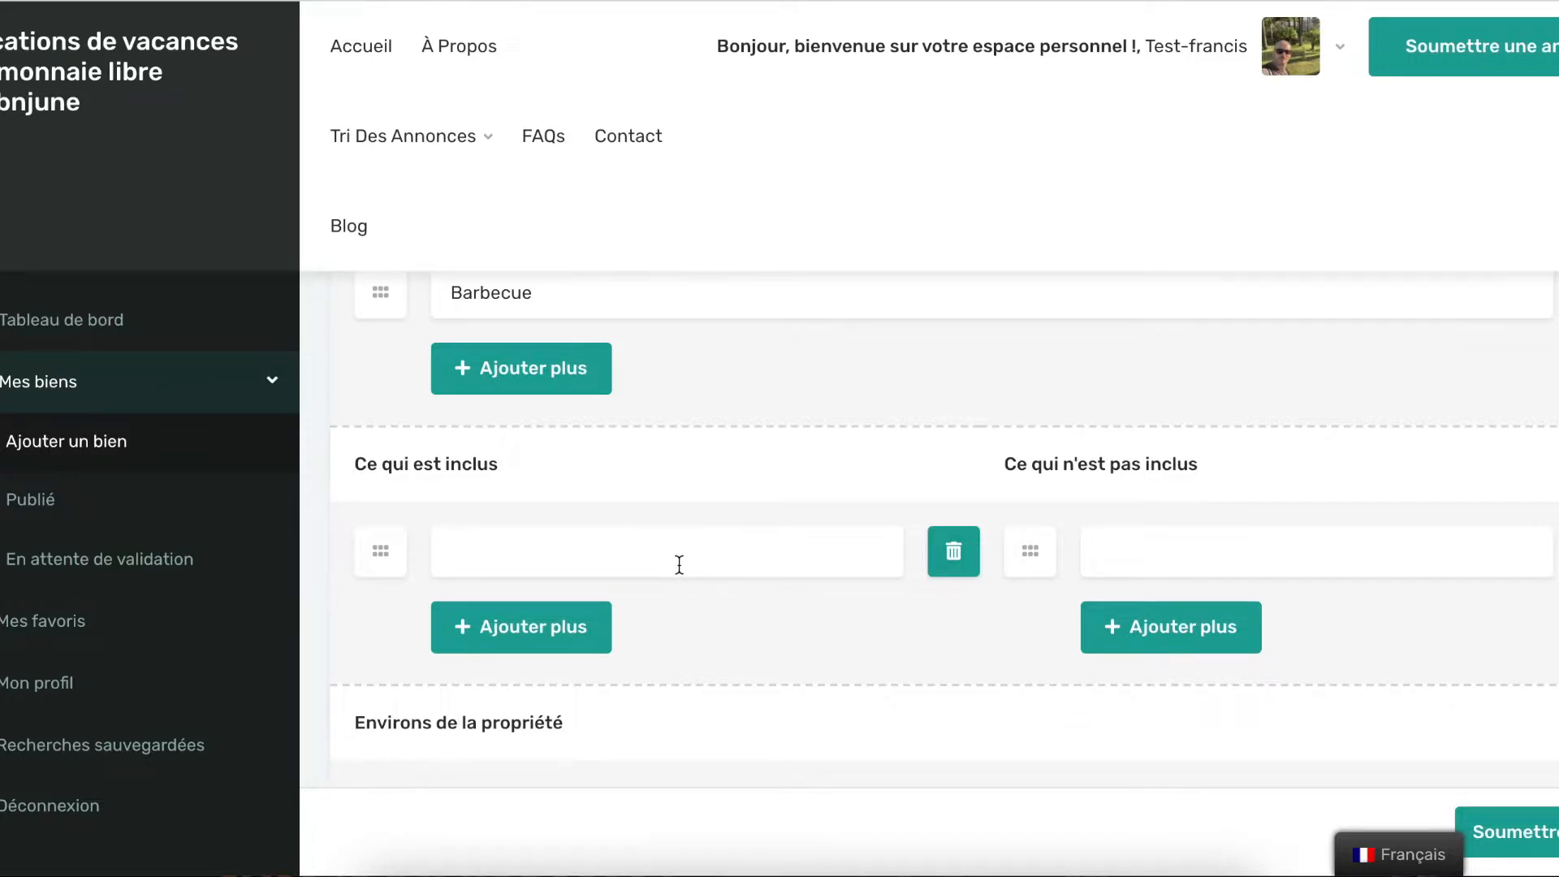
scroll(731, 567, down, 1)
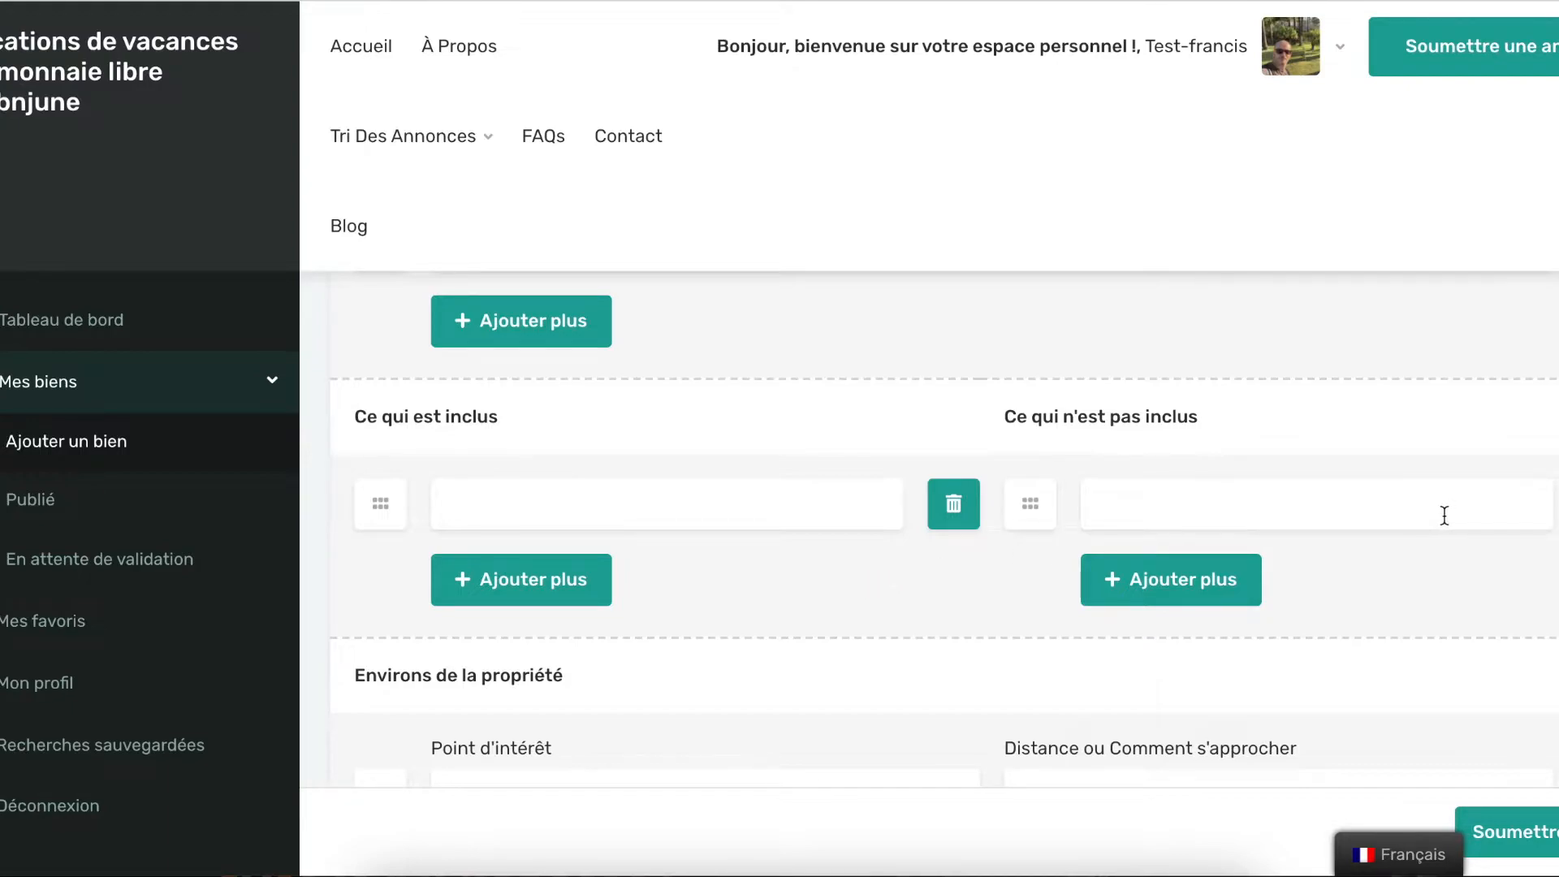
Add Plage as a nearby point of interest at a distance of 10 minutes à pied
scroll(1074, 518, down, 3)
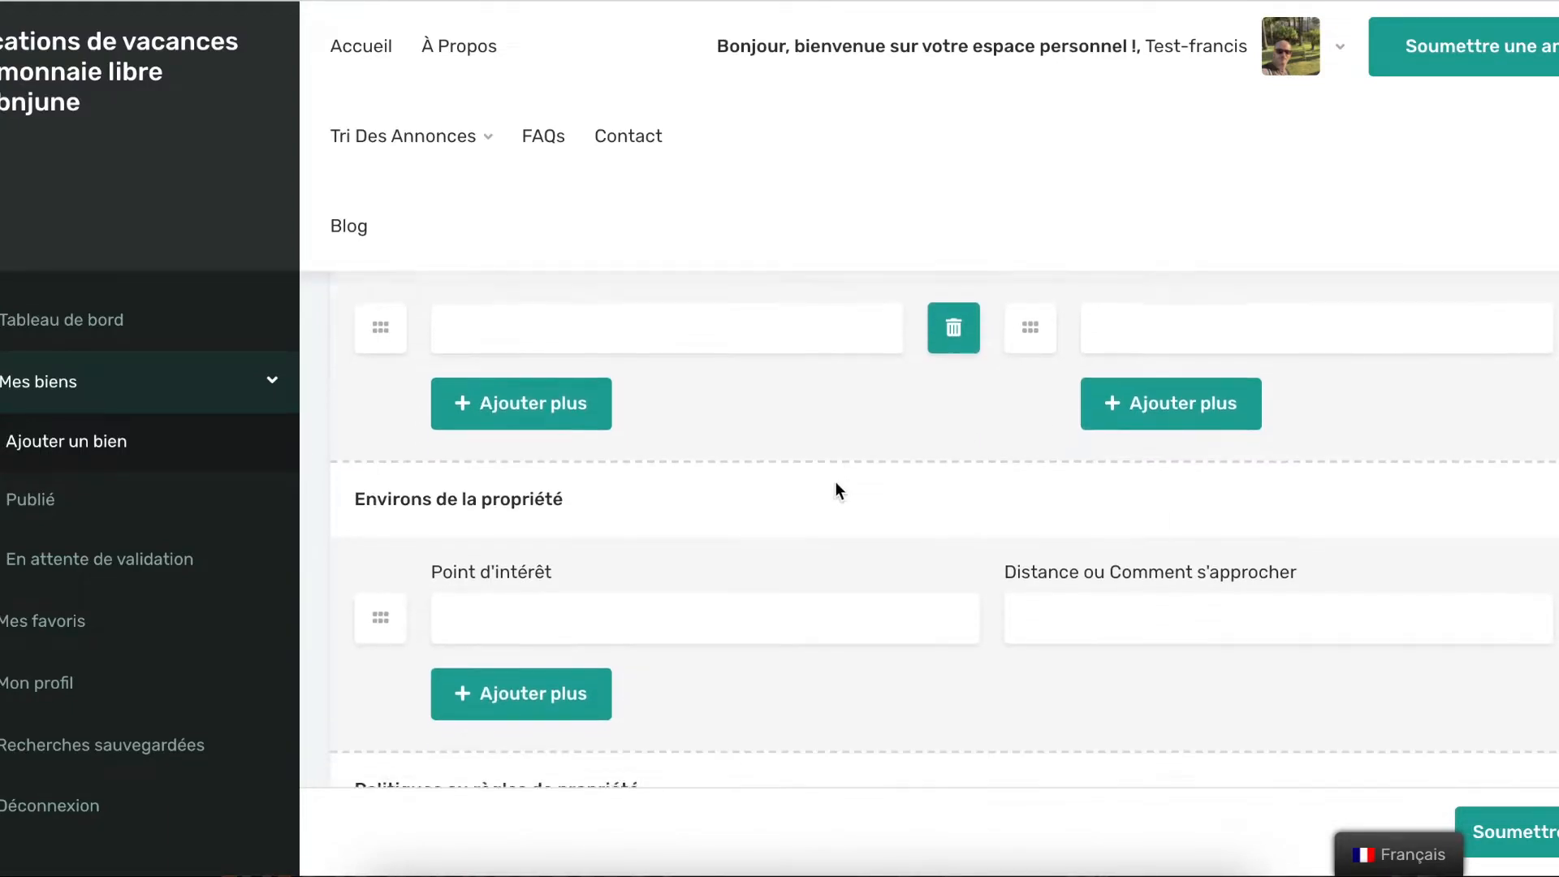
click(693, 540)
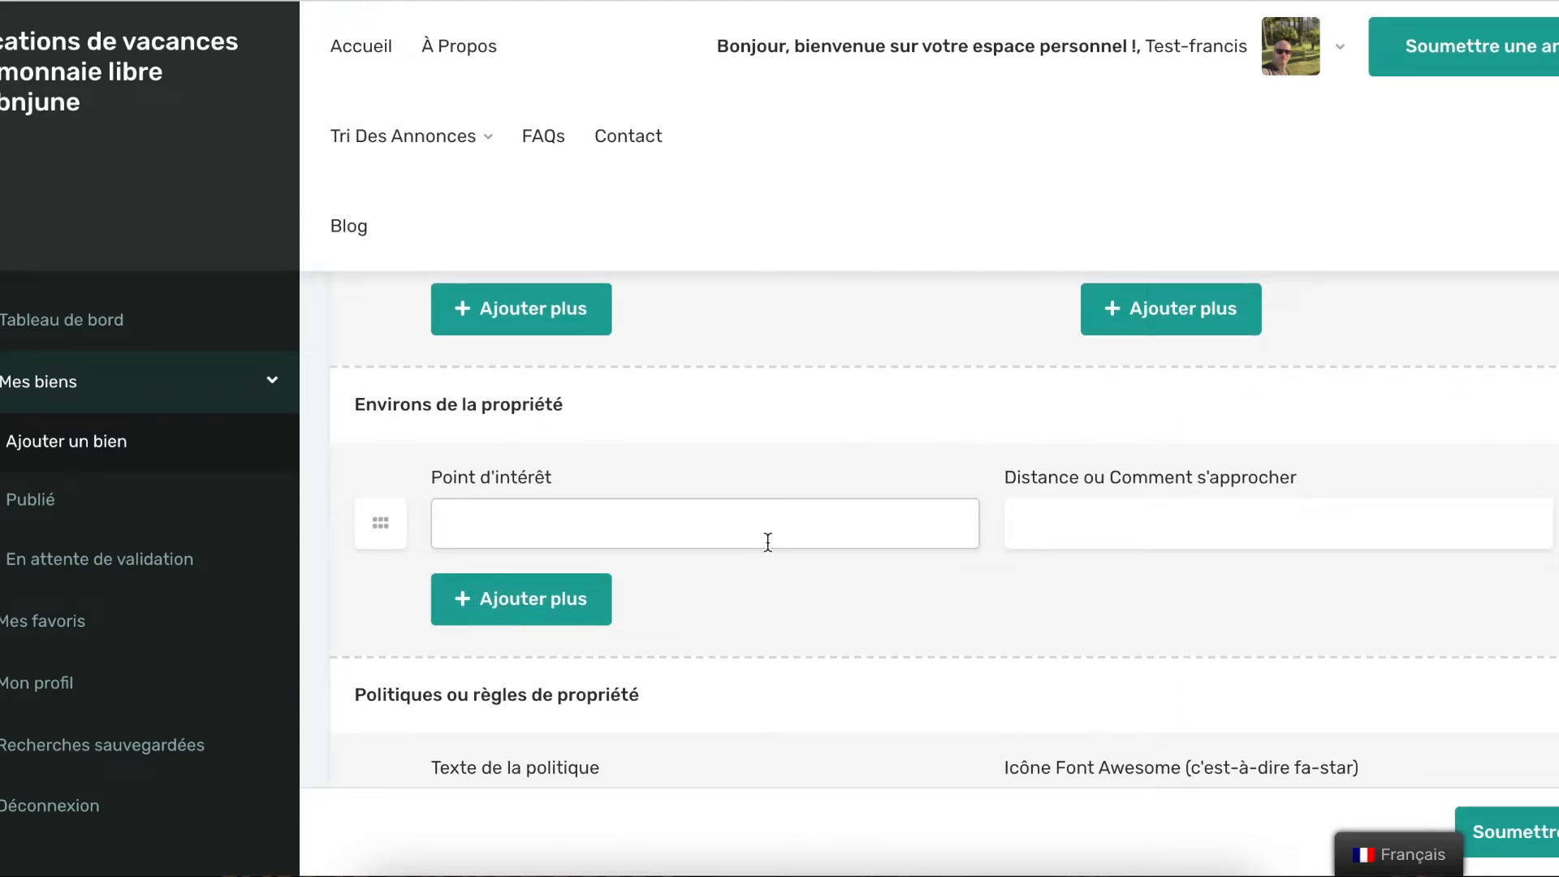
text(Plage)
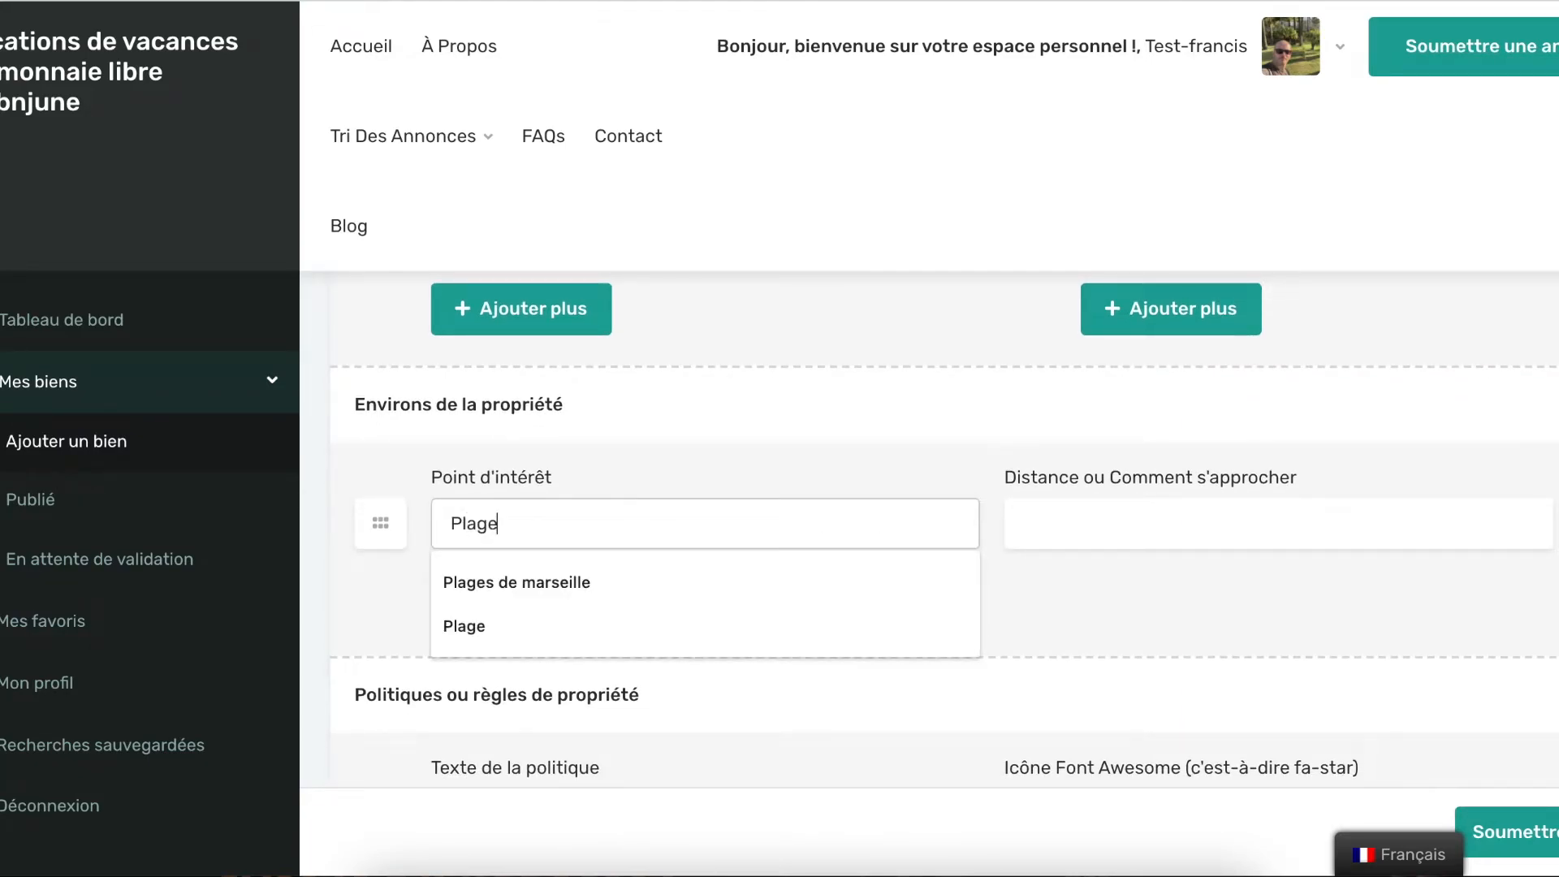
click(1145, 523)
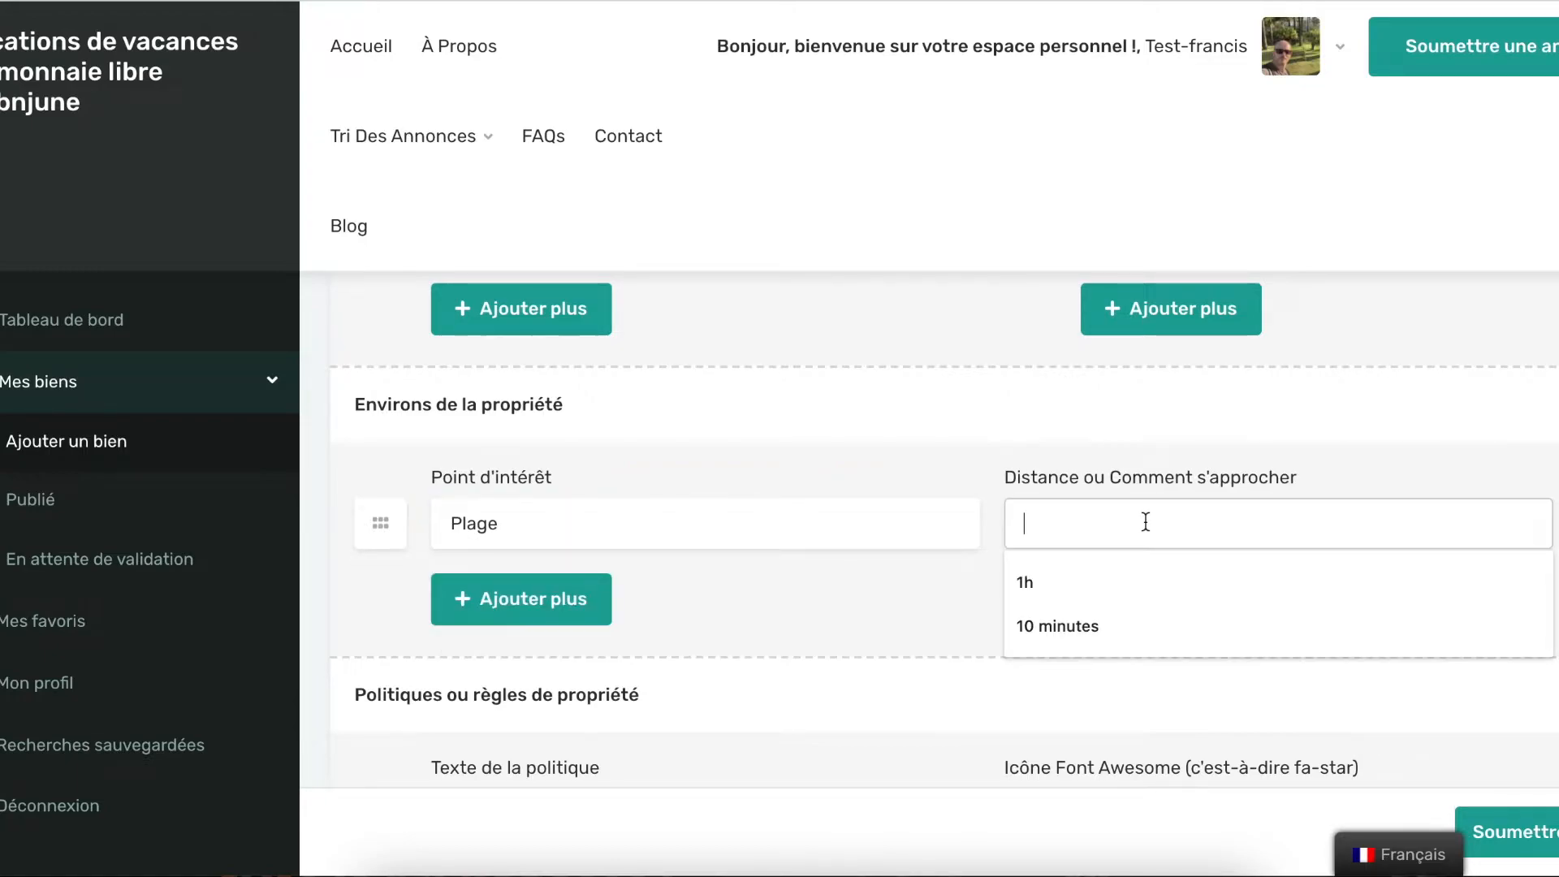
click(1088, 625)
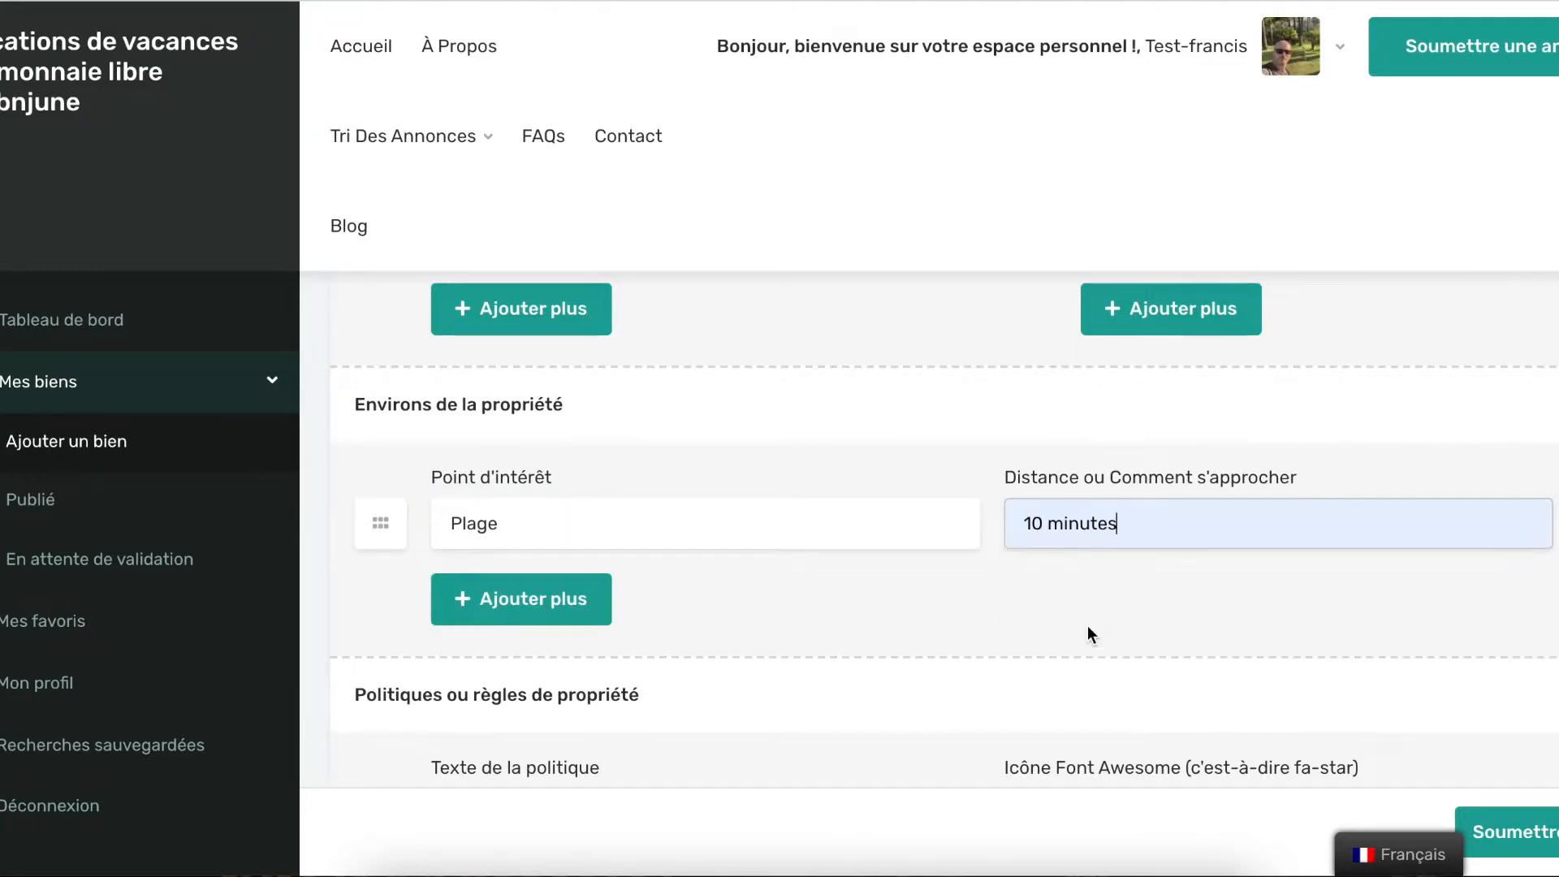
text(à pied)
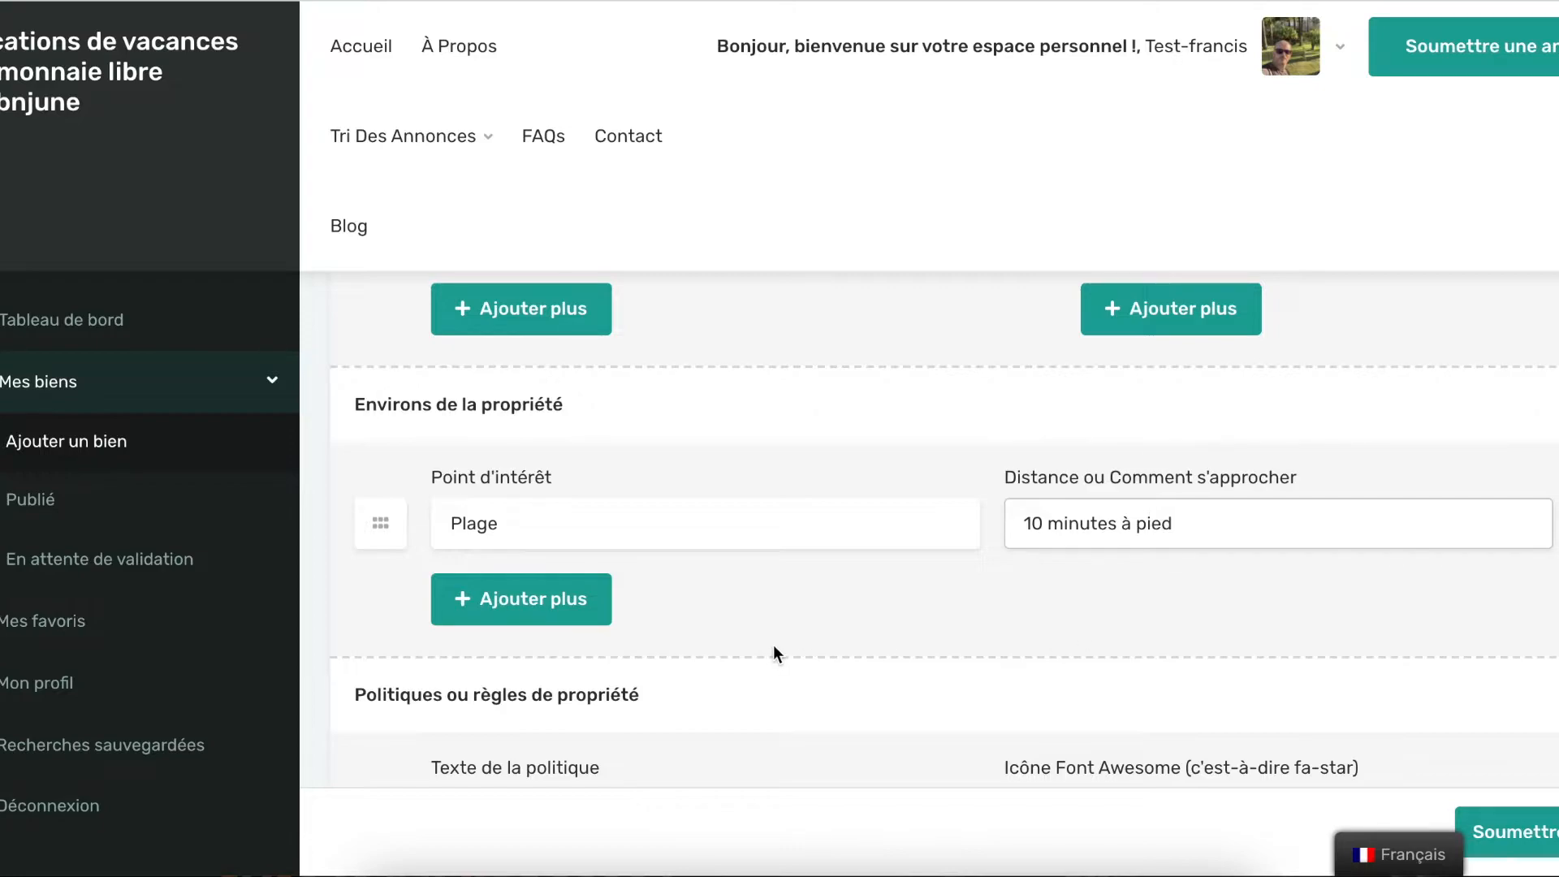
click(778, 644)
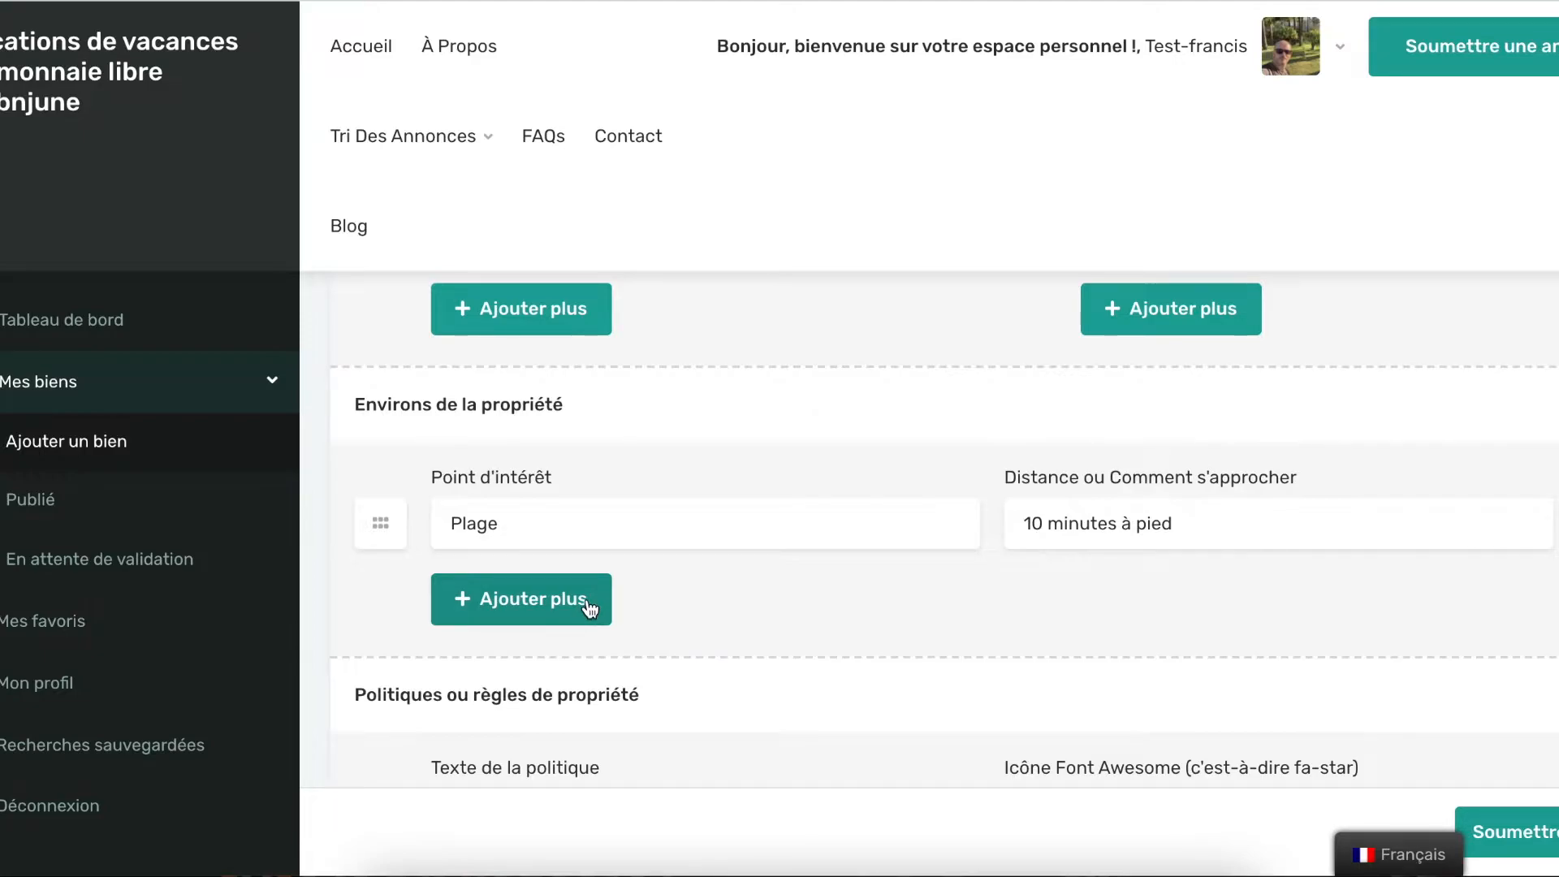
Add three policy rows with placeholder texts fhjfdjkb, dgbfgnfgn and gnfnfgnn
scroll(667, 605, down, 3)
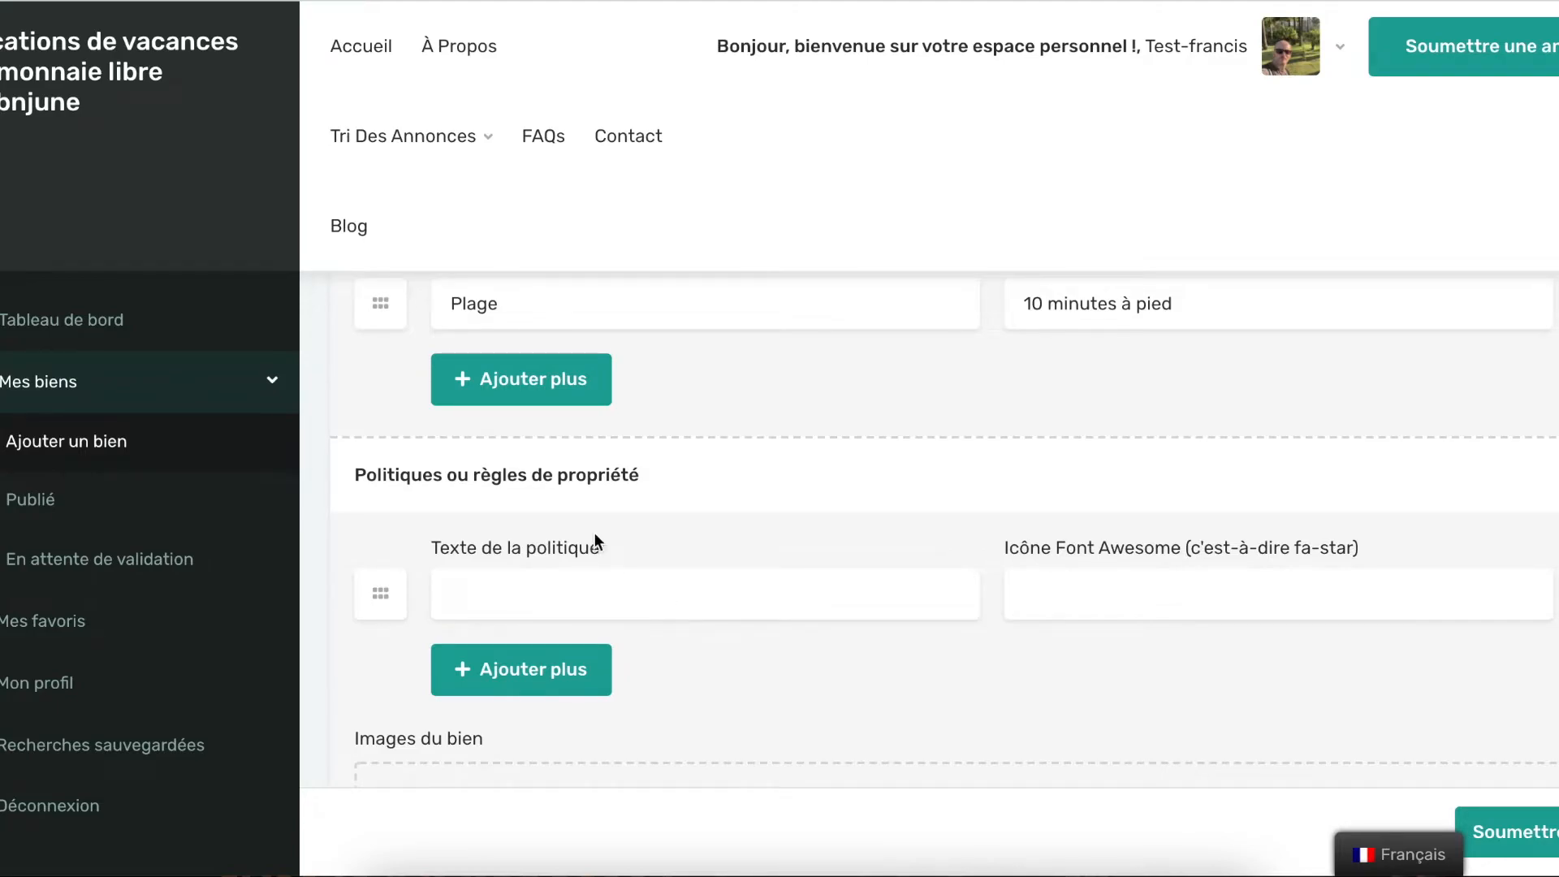
scroll(593, 510, down, 1)
click(546, 509)
text(fhjfdjkb)
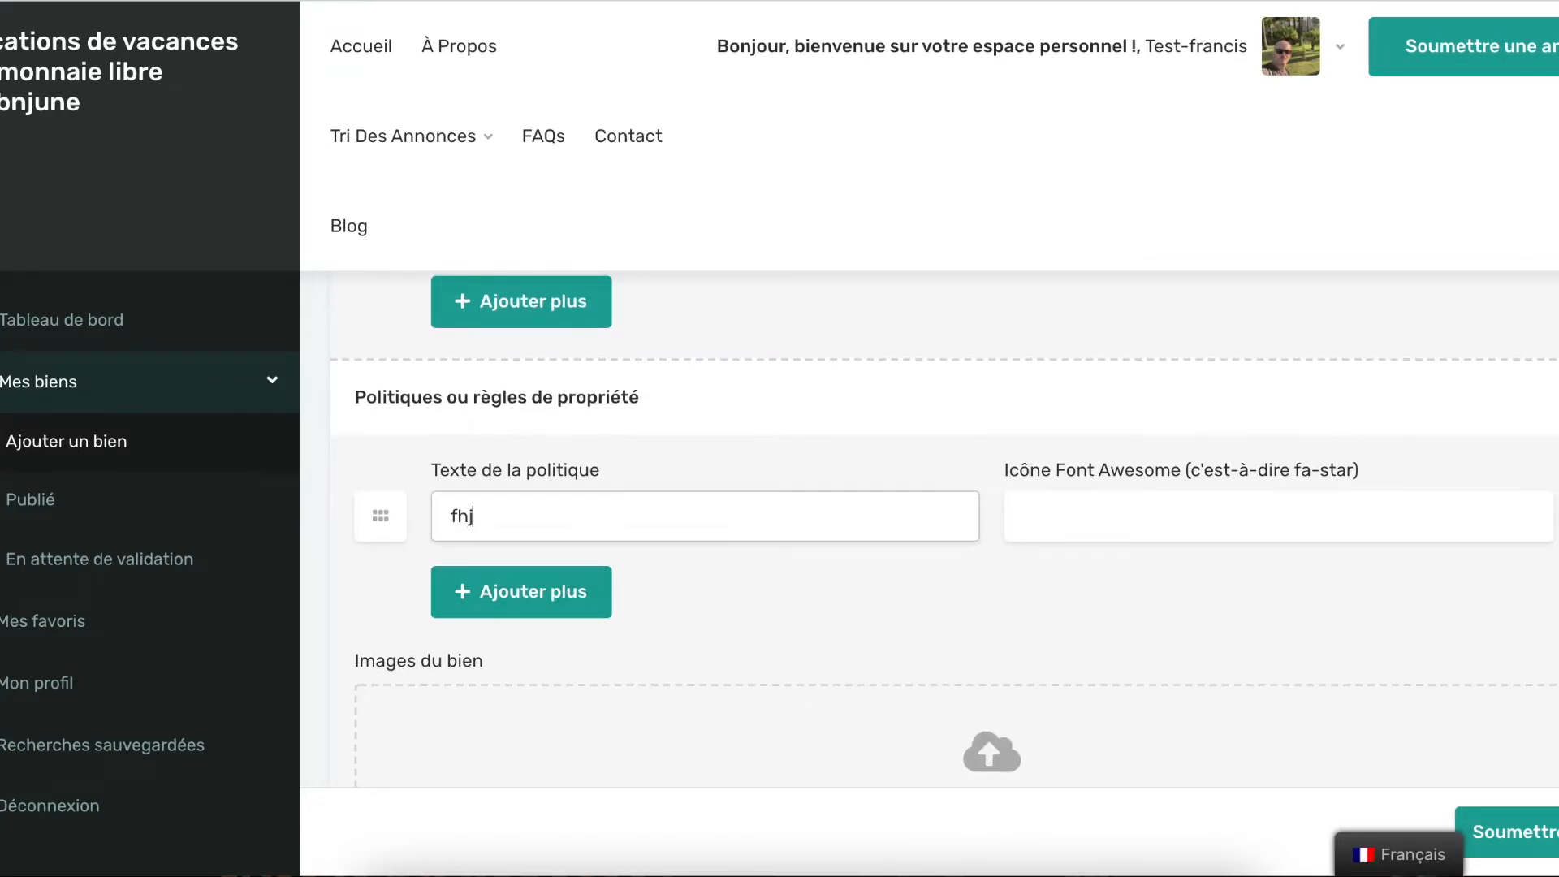
click(602, 574)
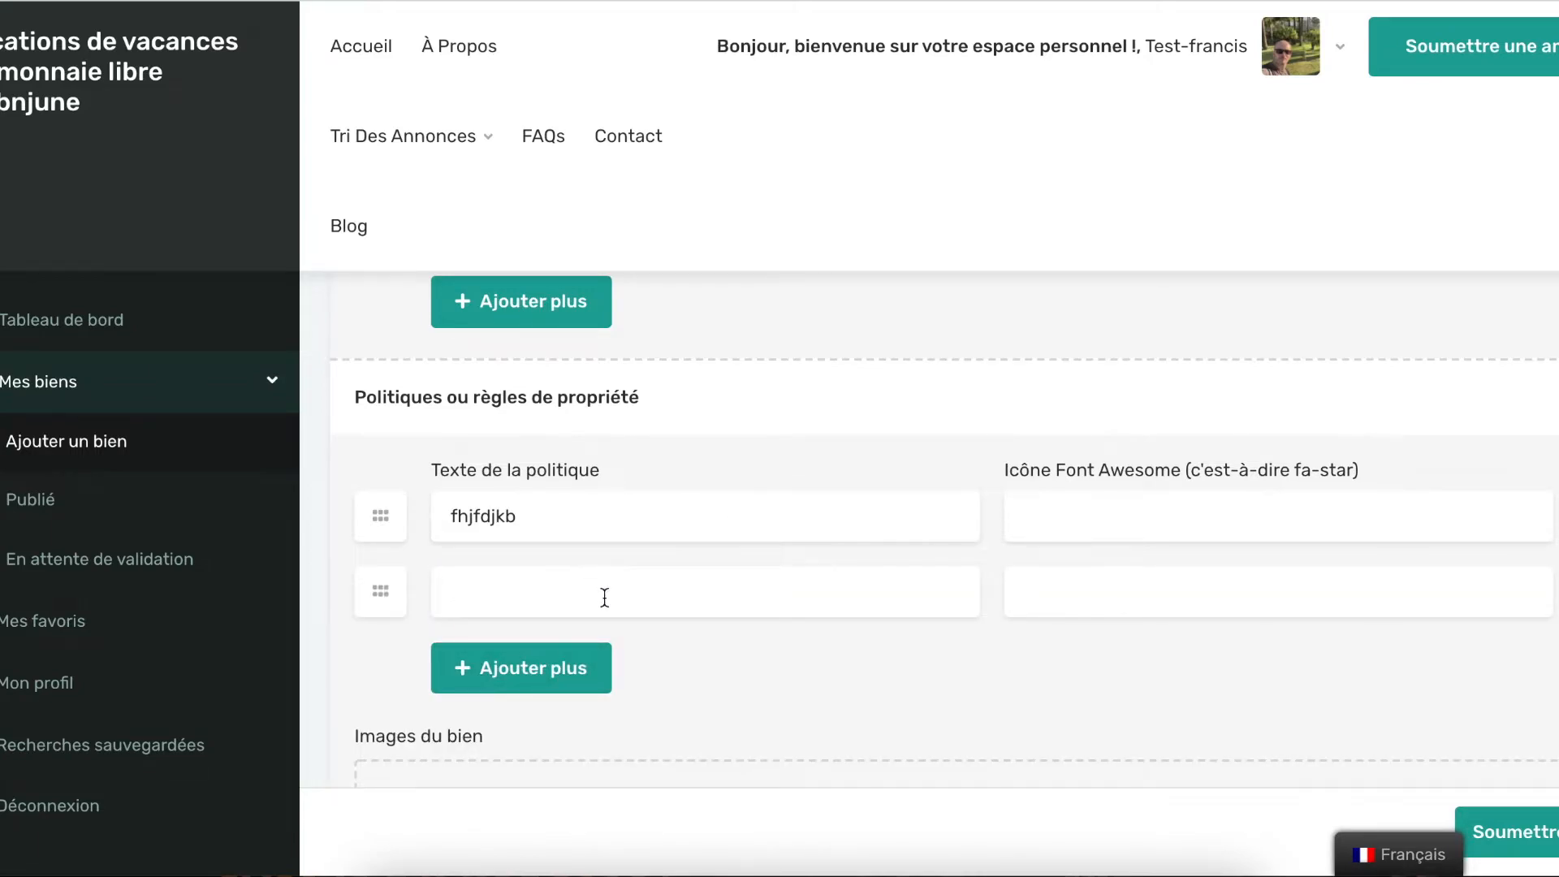
click(605, 597)
text(dgbfgnfgn)
click(550, 667)
click(548, 667)
text(gnfnfgnn)
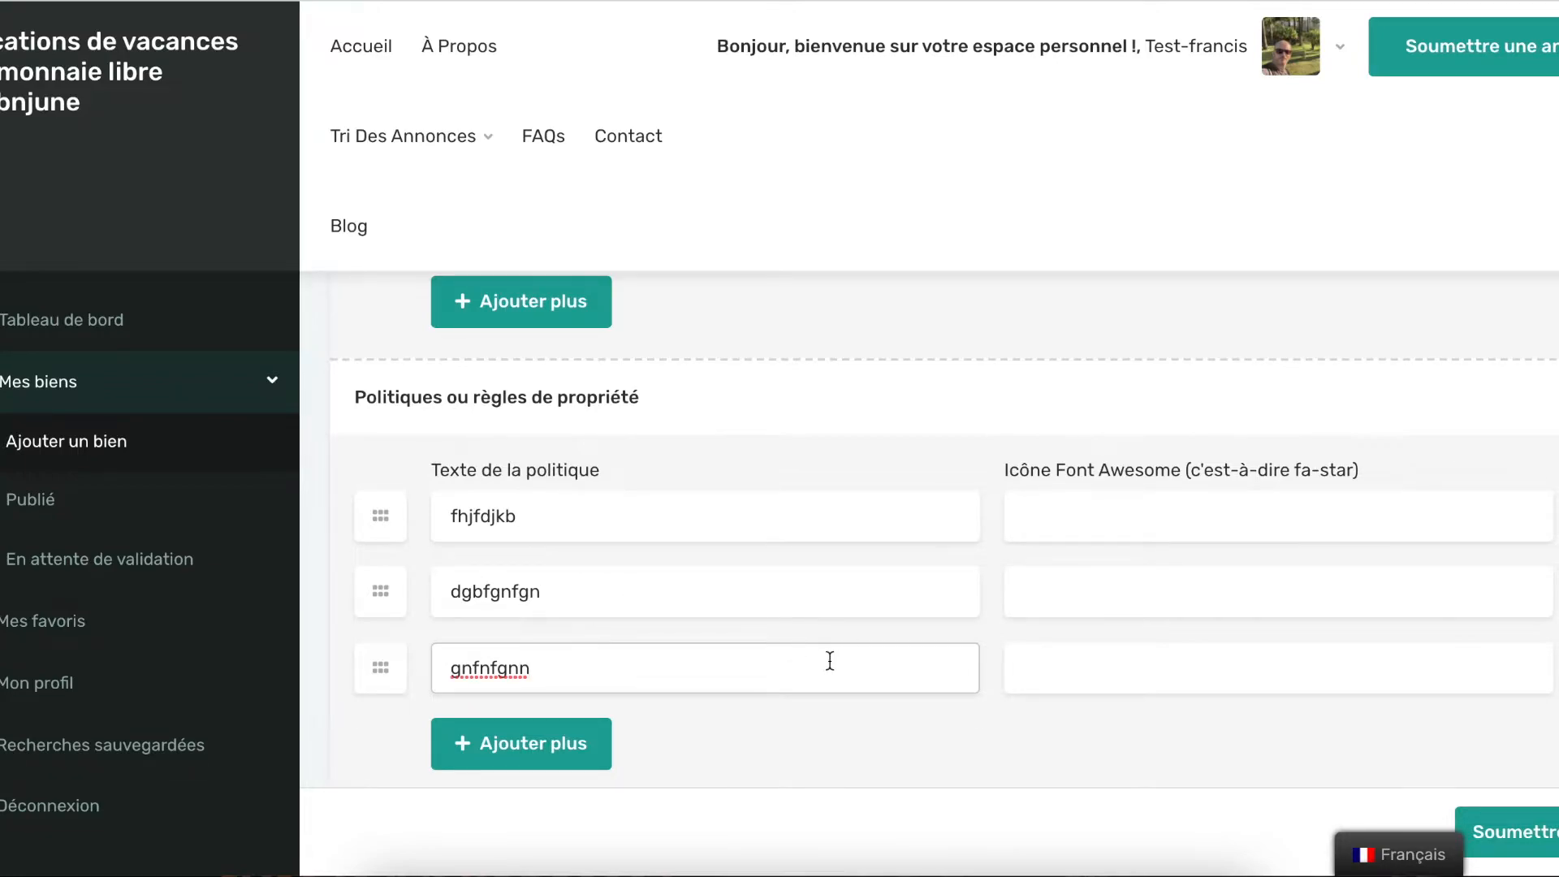
scroll(811, 658, down, 5)
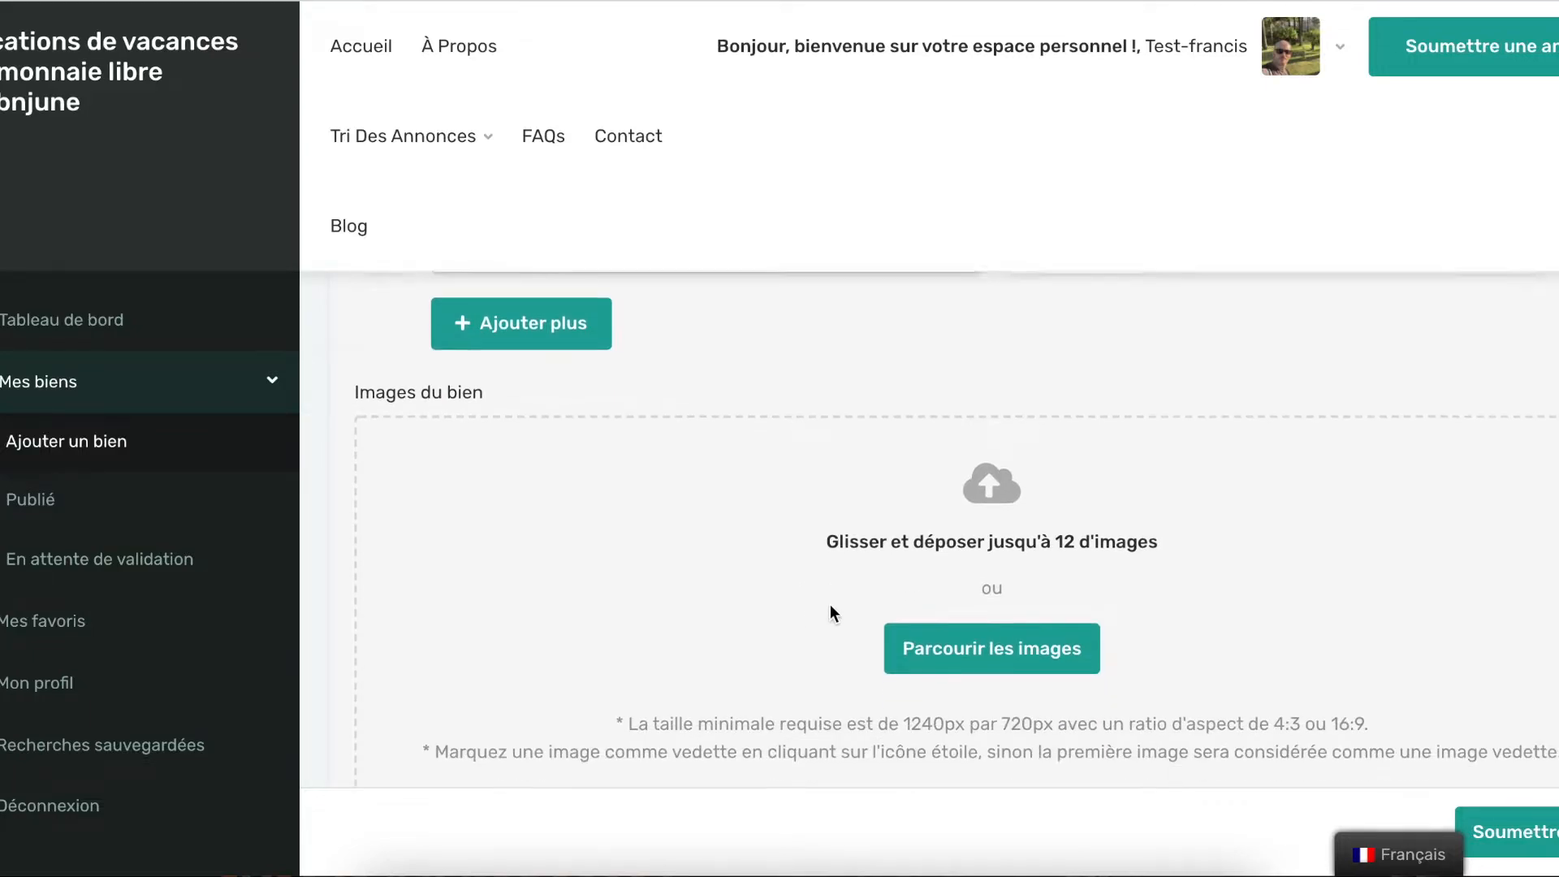
scroll(973, 616, up, 1)
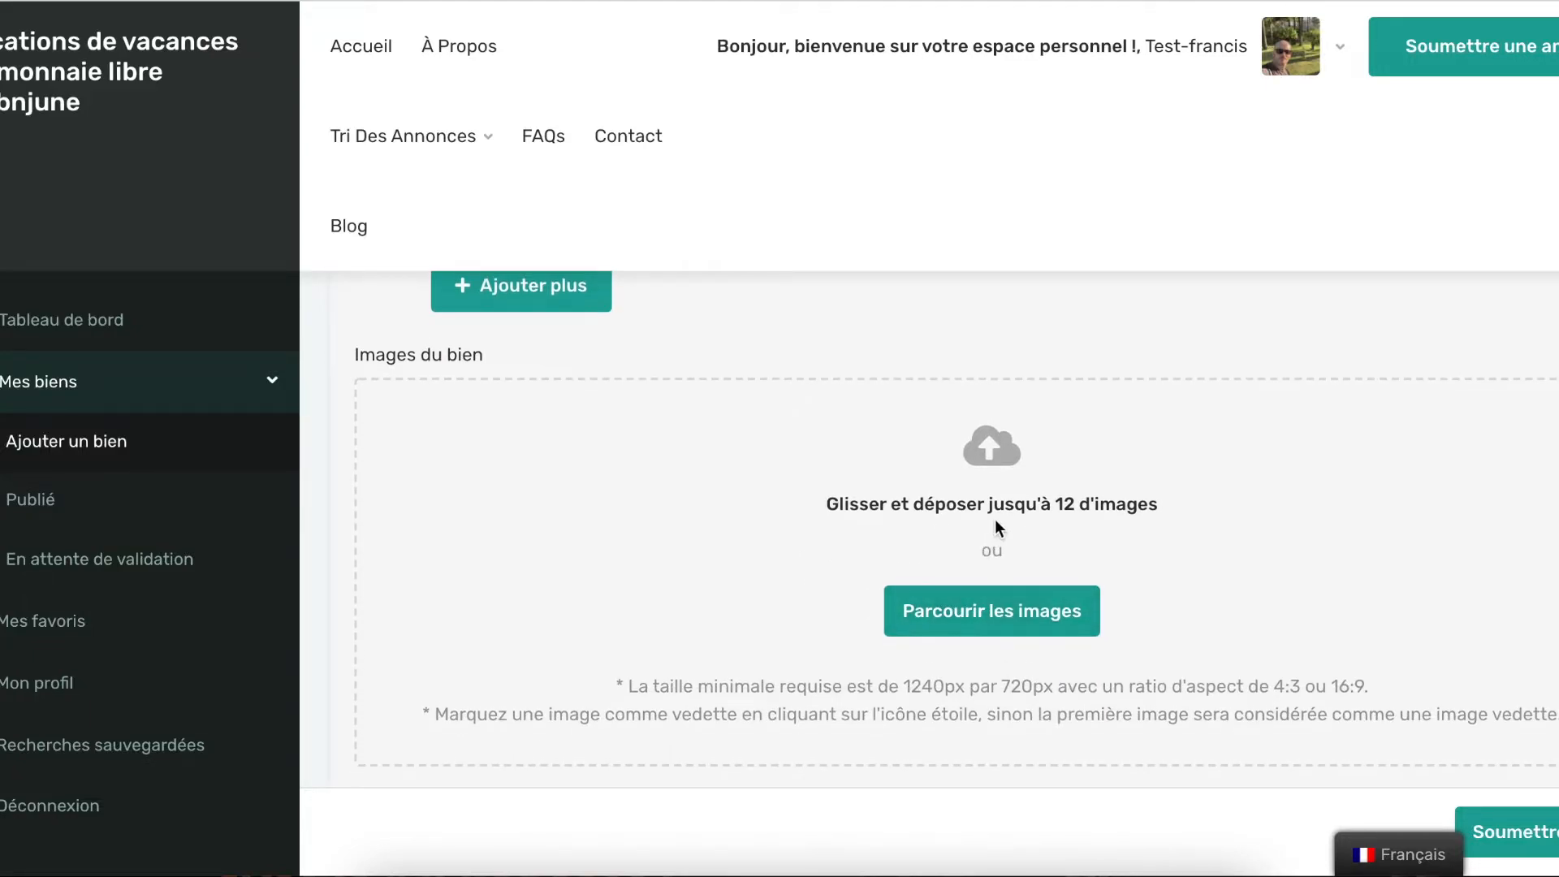
scroll(999, 513, down, 1)
scroll(1044, 513, up, 1)
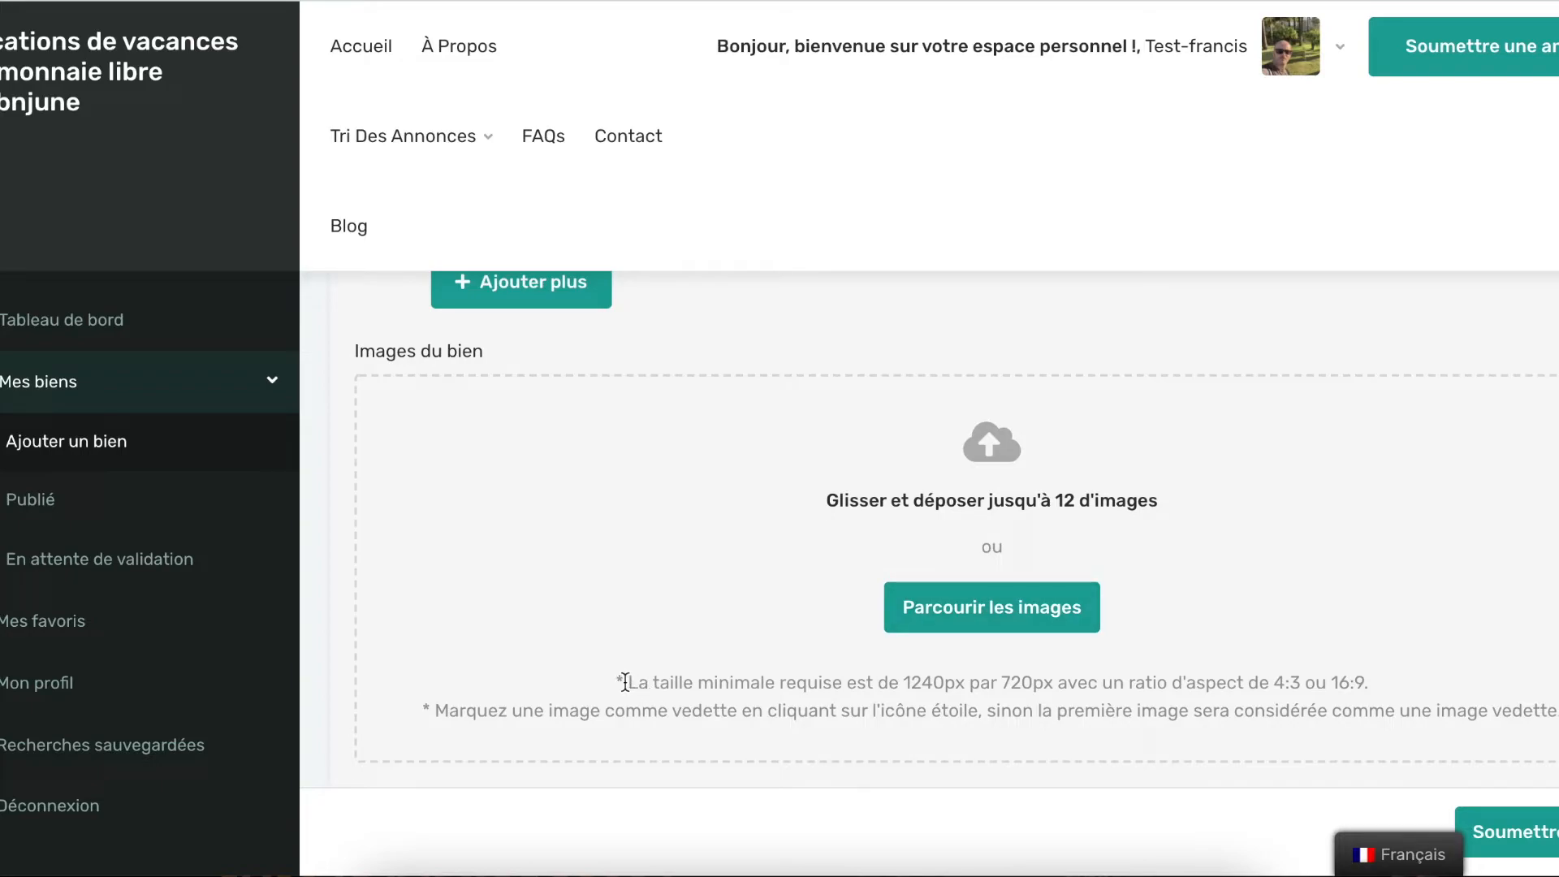
drag(623, 682, 1056, 682)
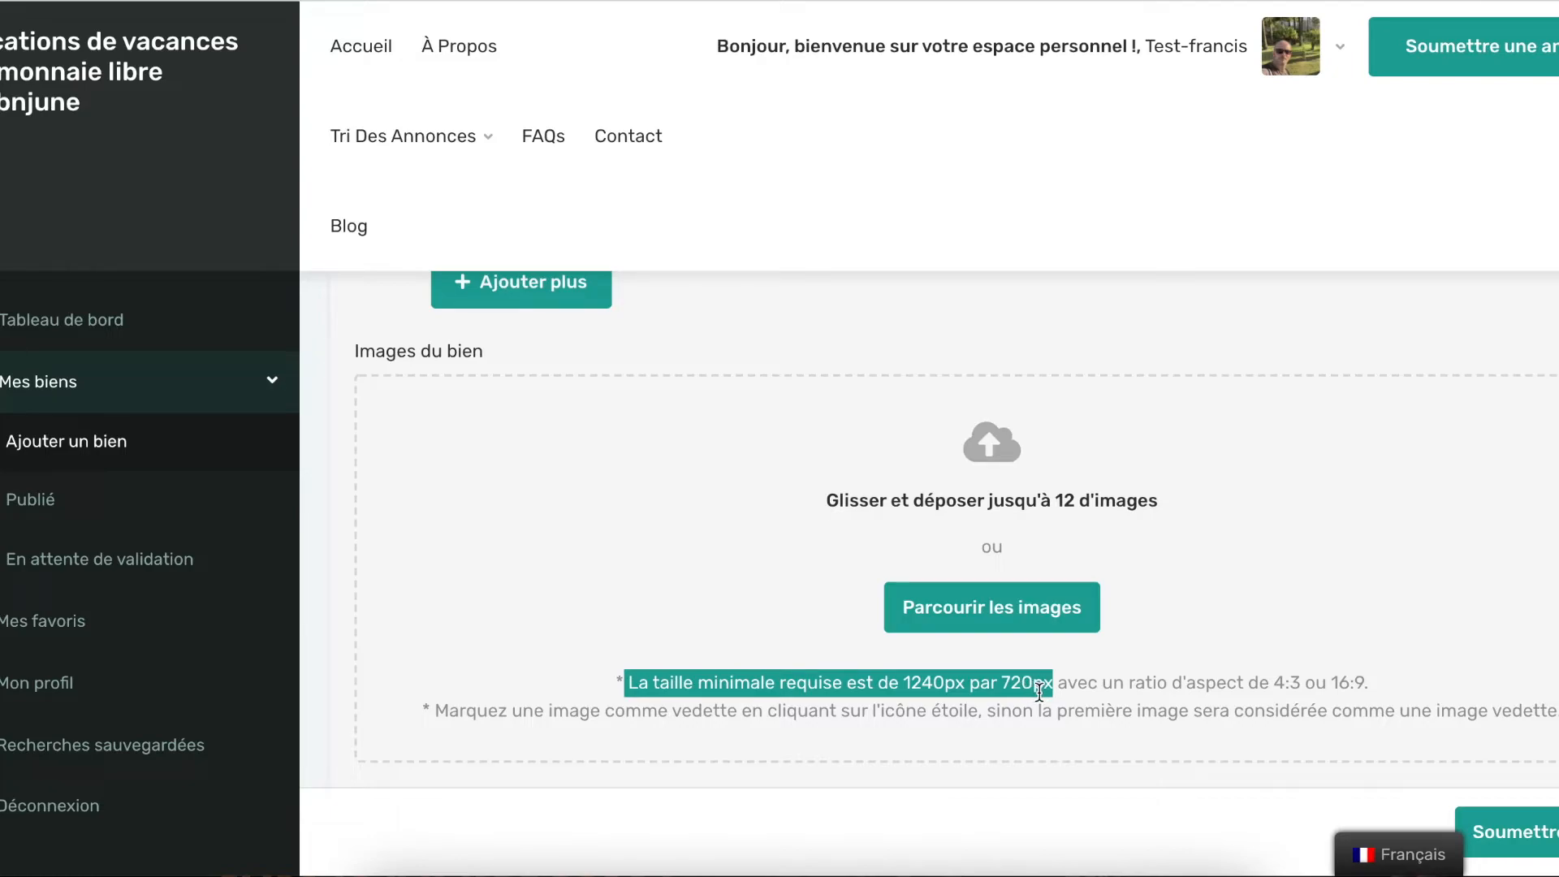
click(1094, 695)
scroll(1088, 695, down, 4)
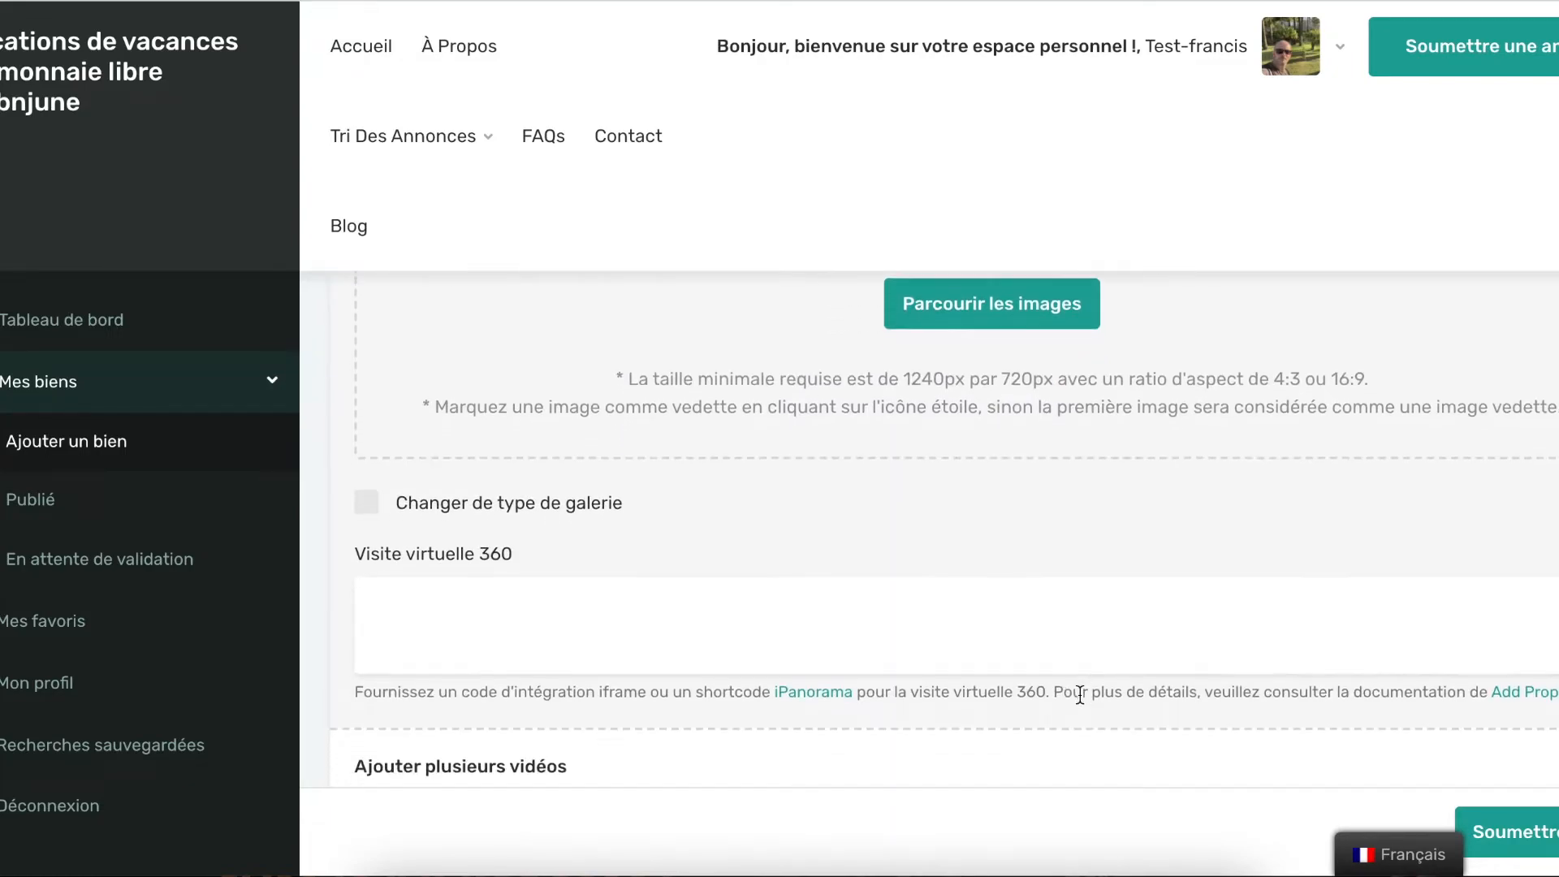
scroll(1076, 693, down, 2)
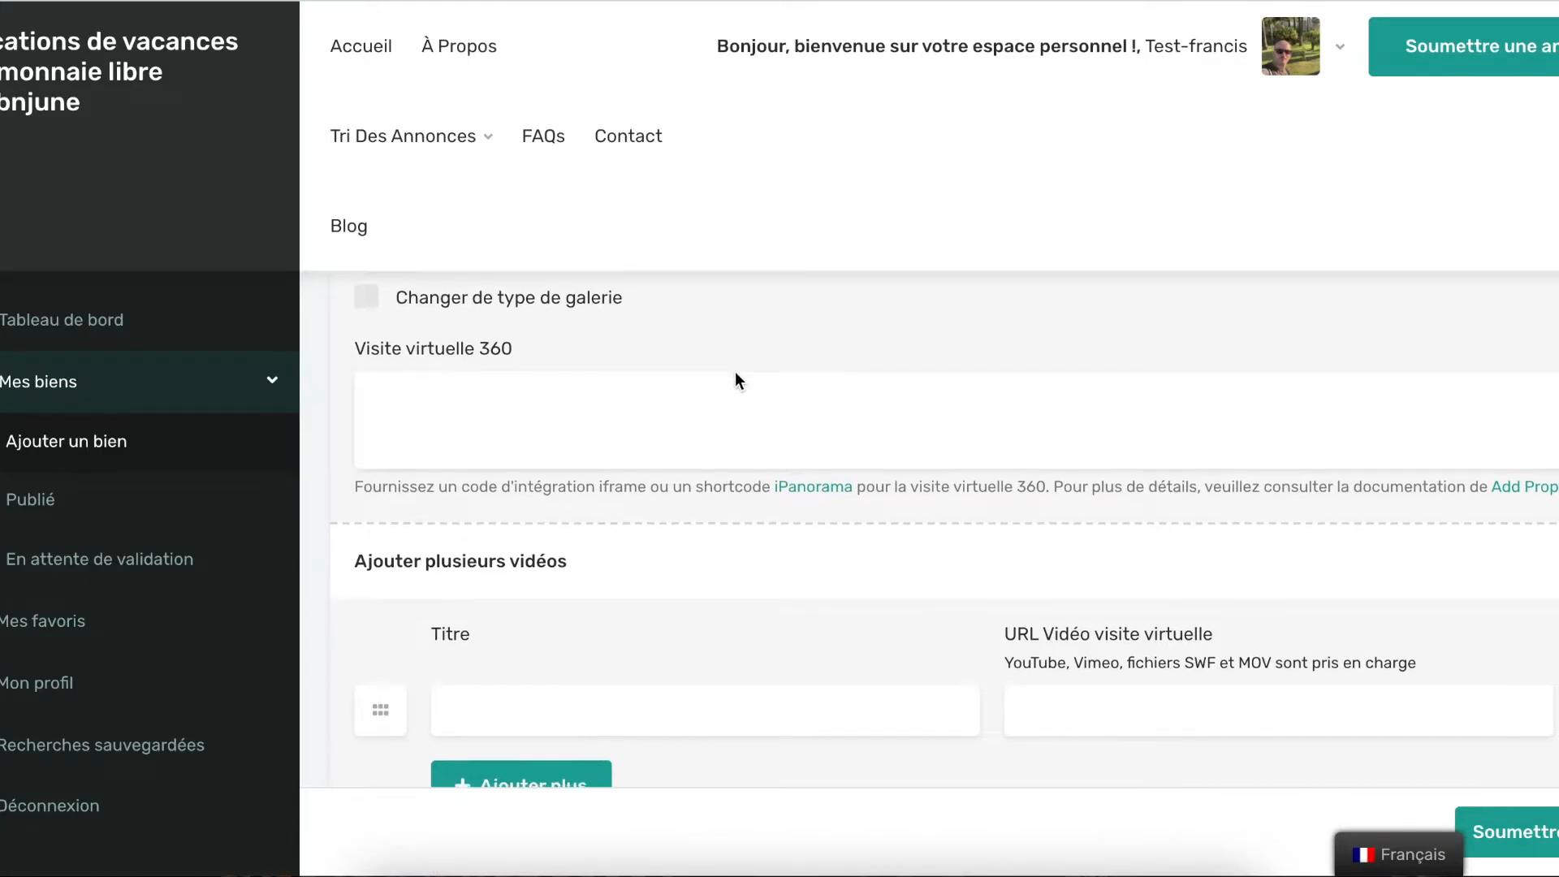
scroll(734, 372, down, 2)
scroll(751, 407, down, 1)
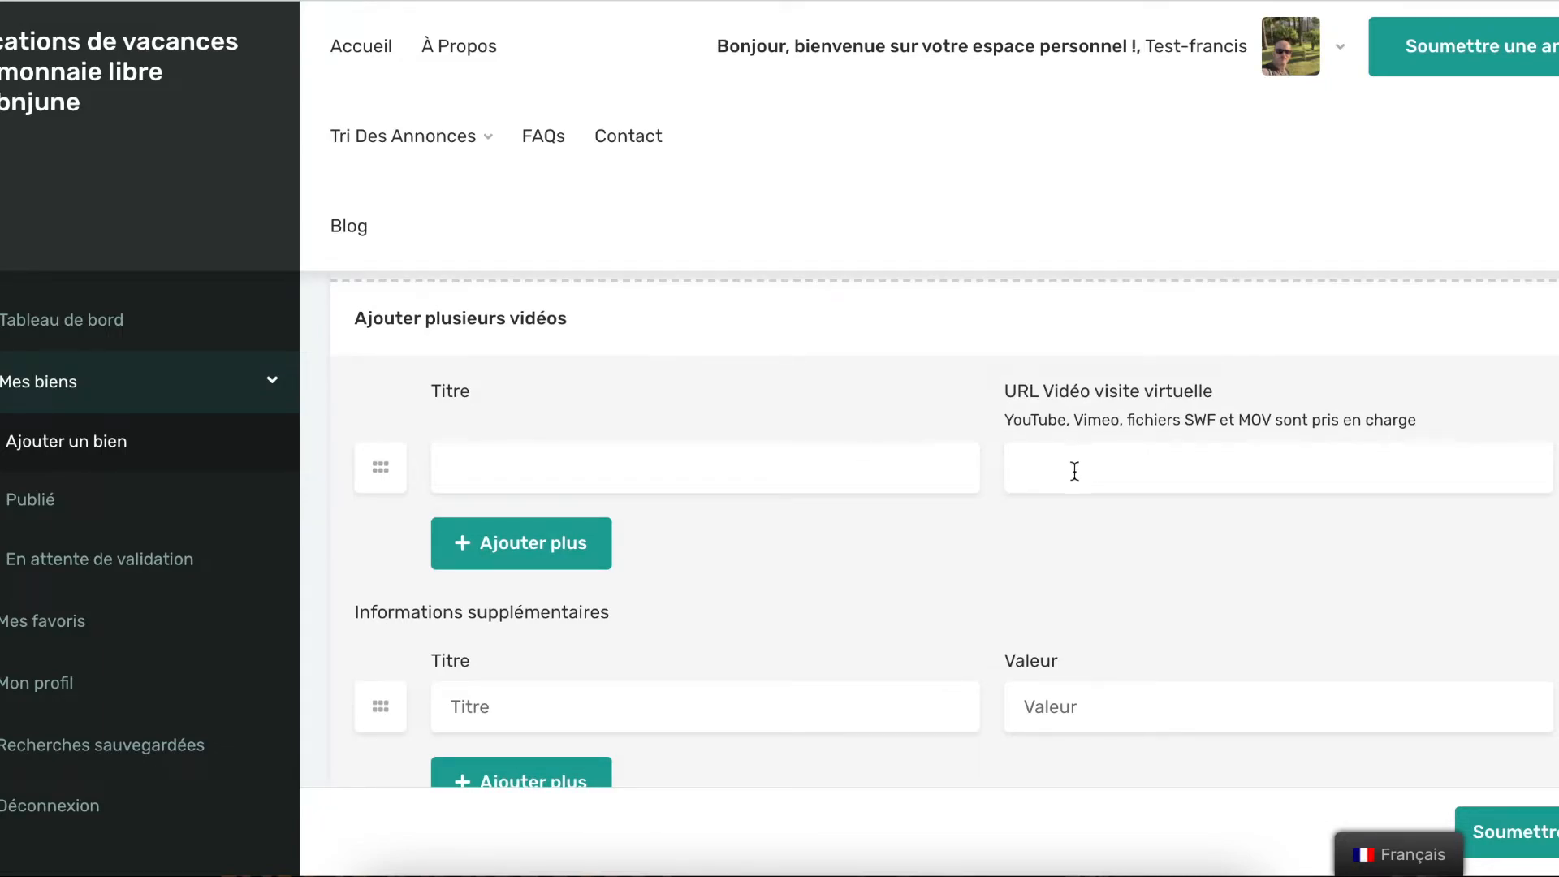
drag(1005, 420, 1121, 423)
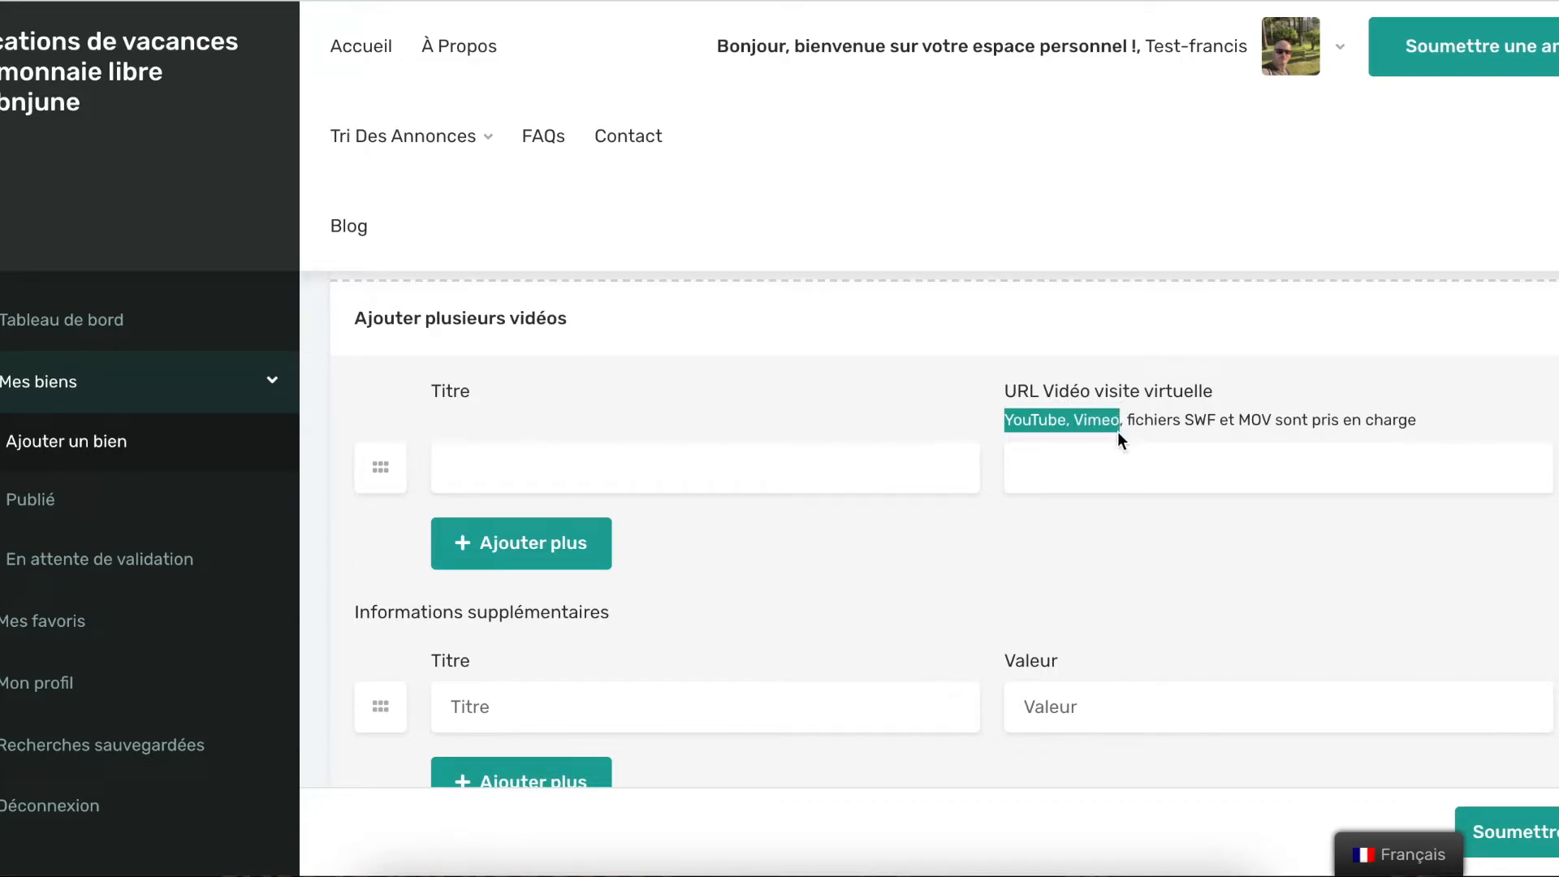
drag(1181, 420, 1270, 423)
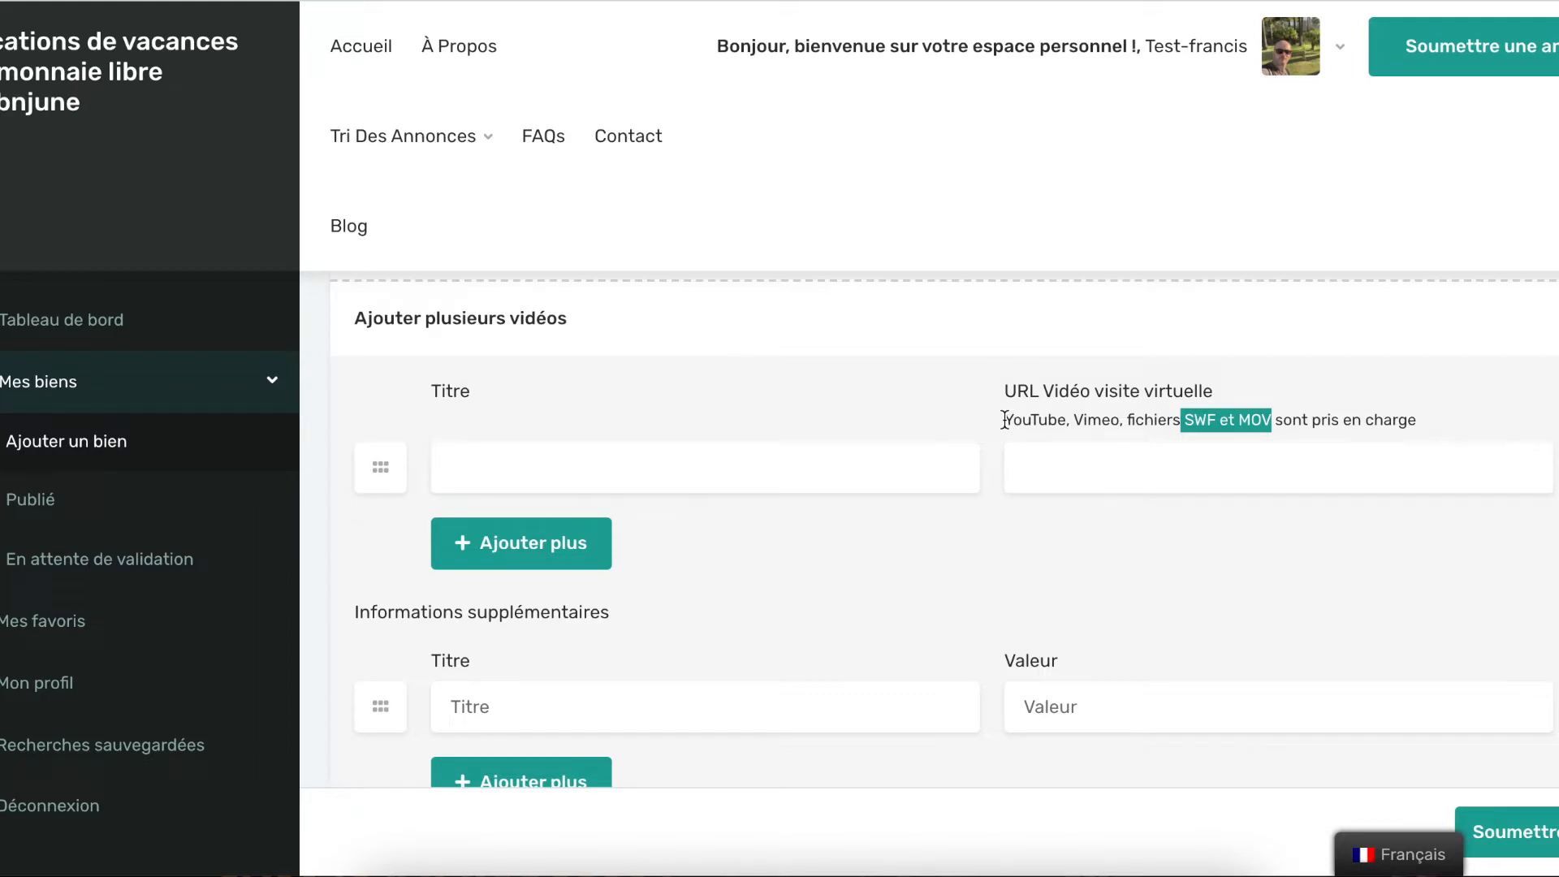
drag(1003, 421, 1123, 419)
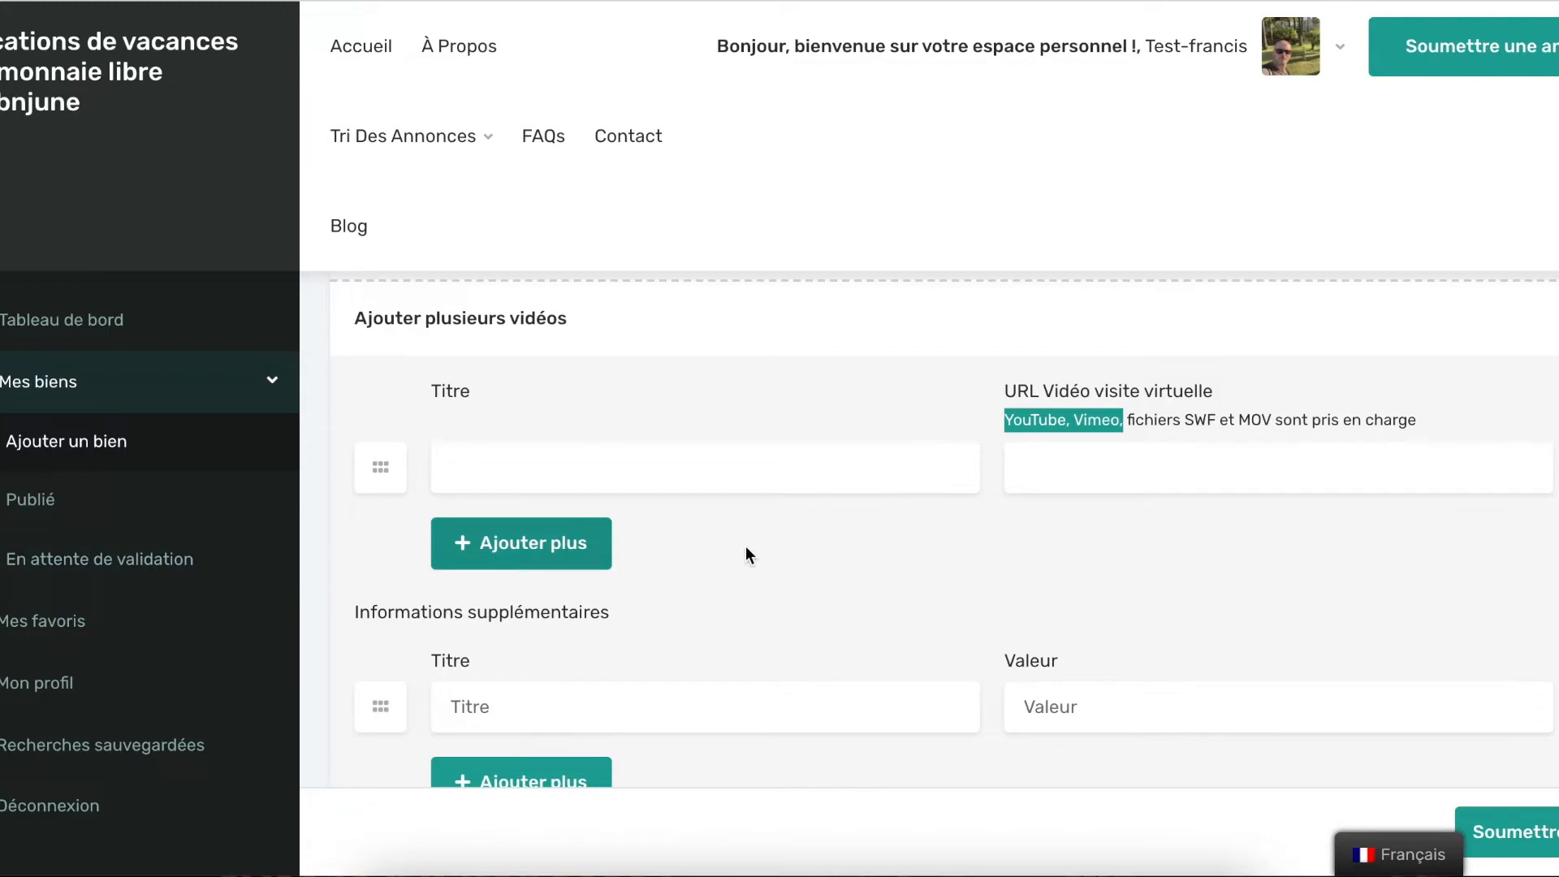
scroll(1081, 487, down, 1)
scroll(1081, 486, down, 2)
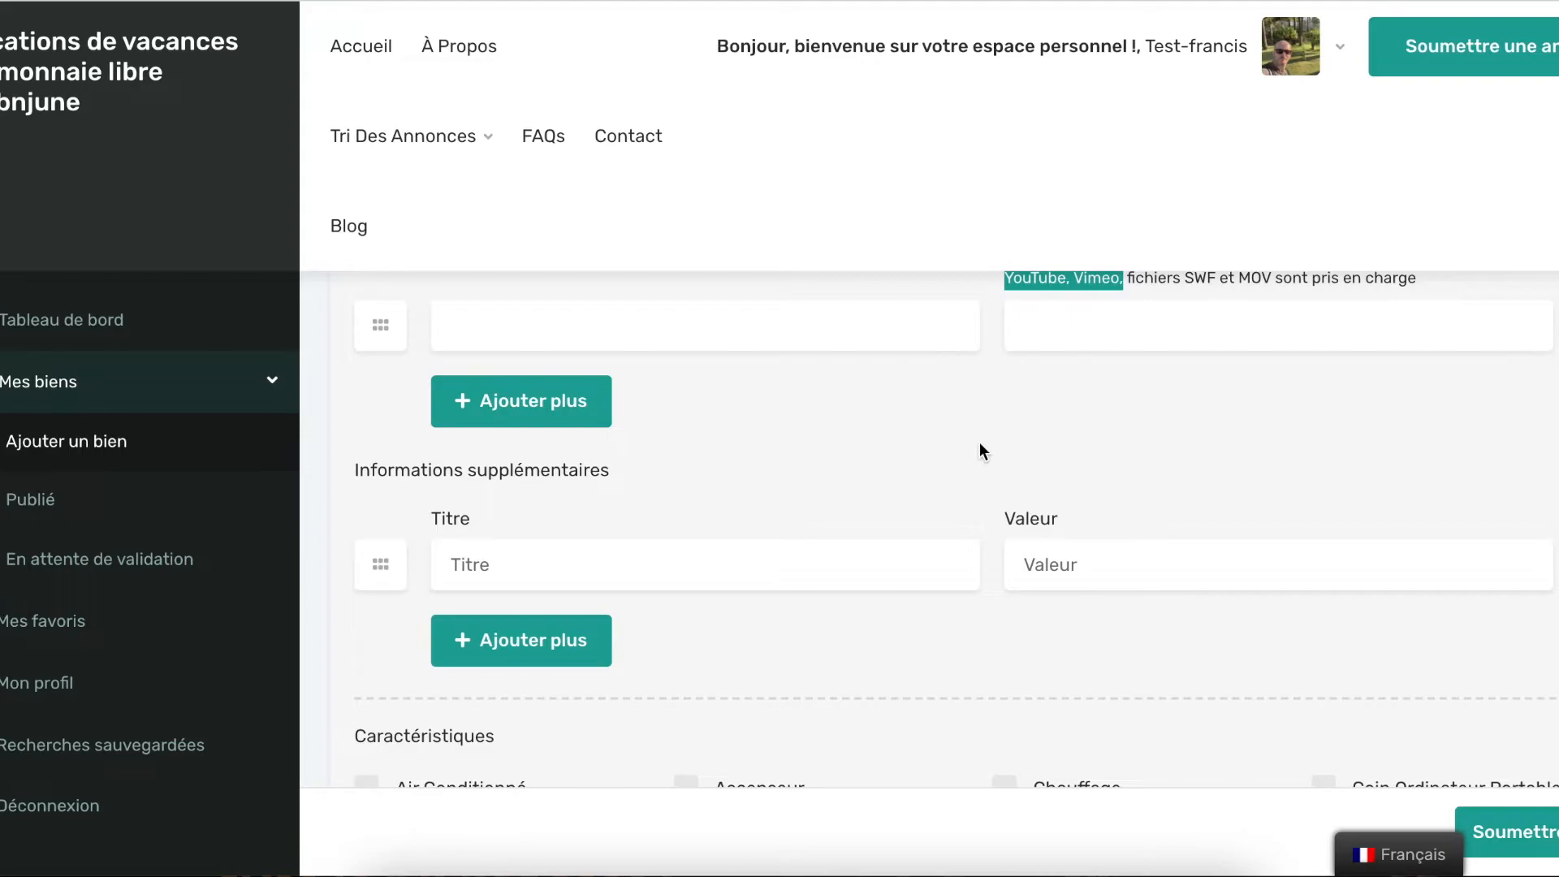
Tick Air Conditionné, Micro-ondes, TV par Cable, Wifi, Parking Gratuit, Chauffage and Machine à café
scroll(979, 442, down, 2)
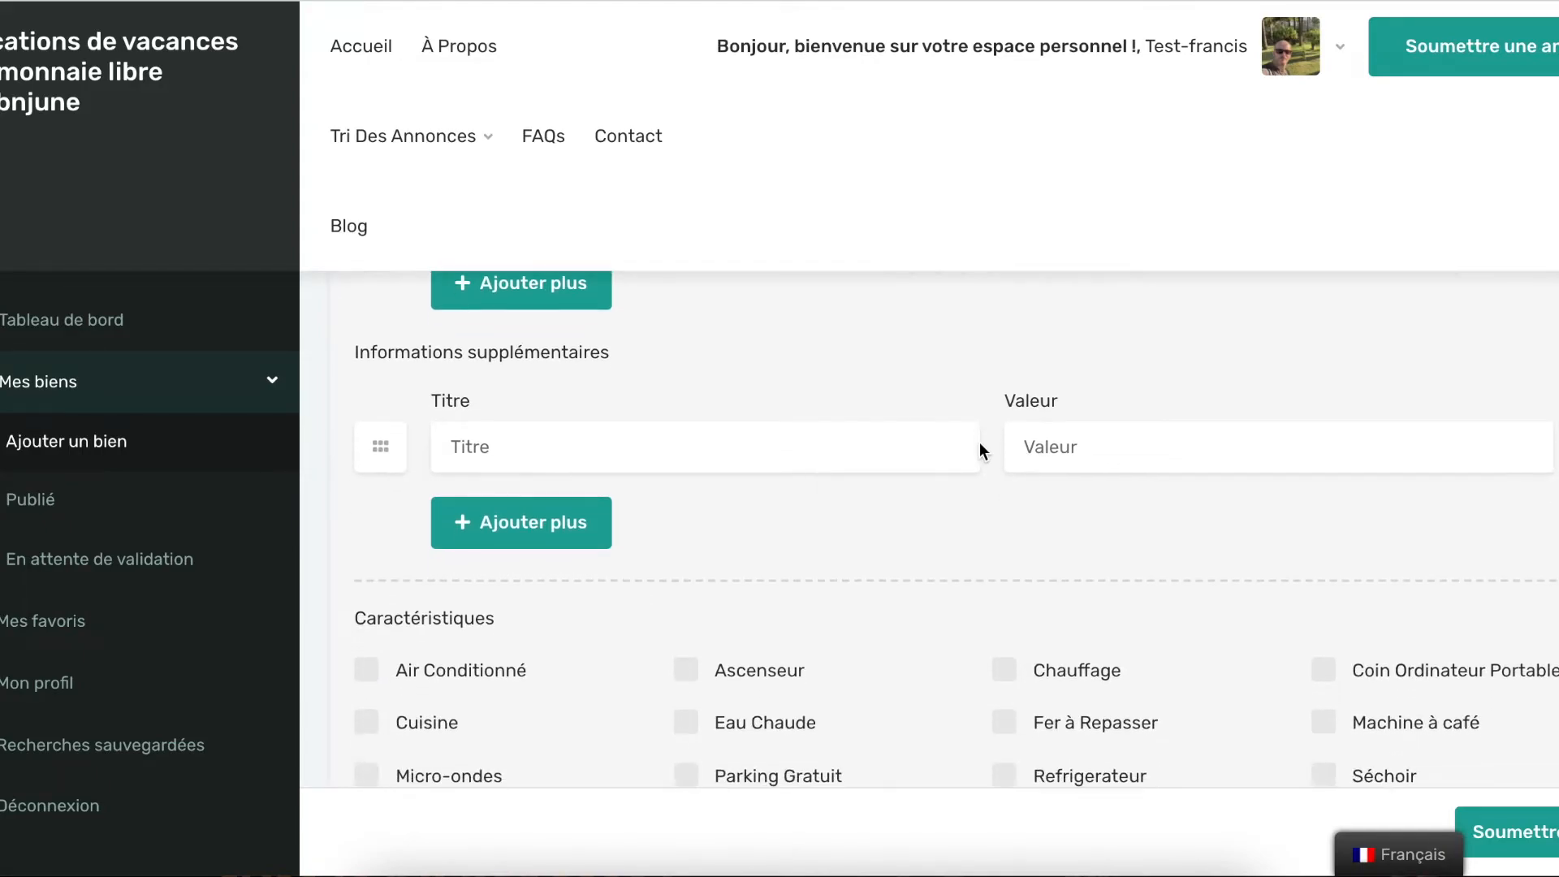
scroll(942, 491, down, 3)
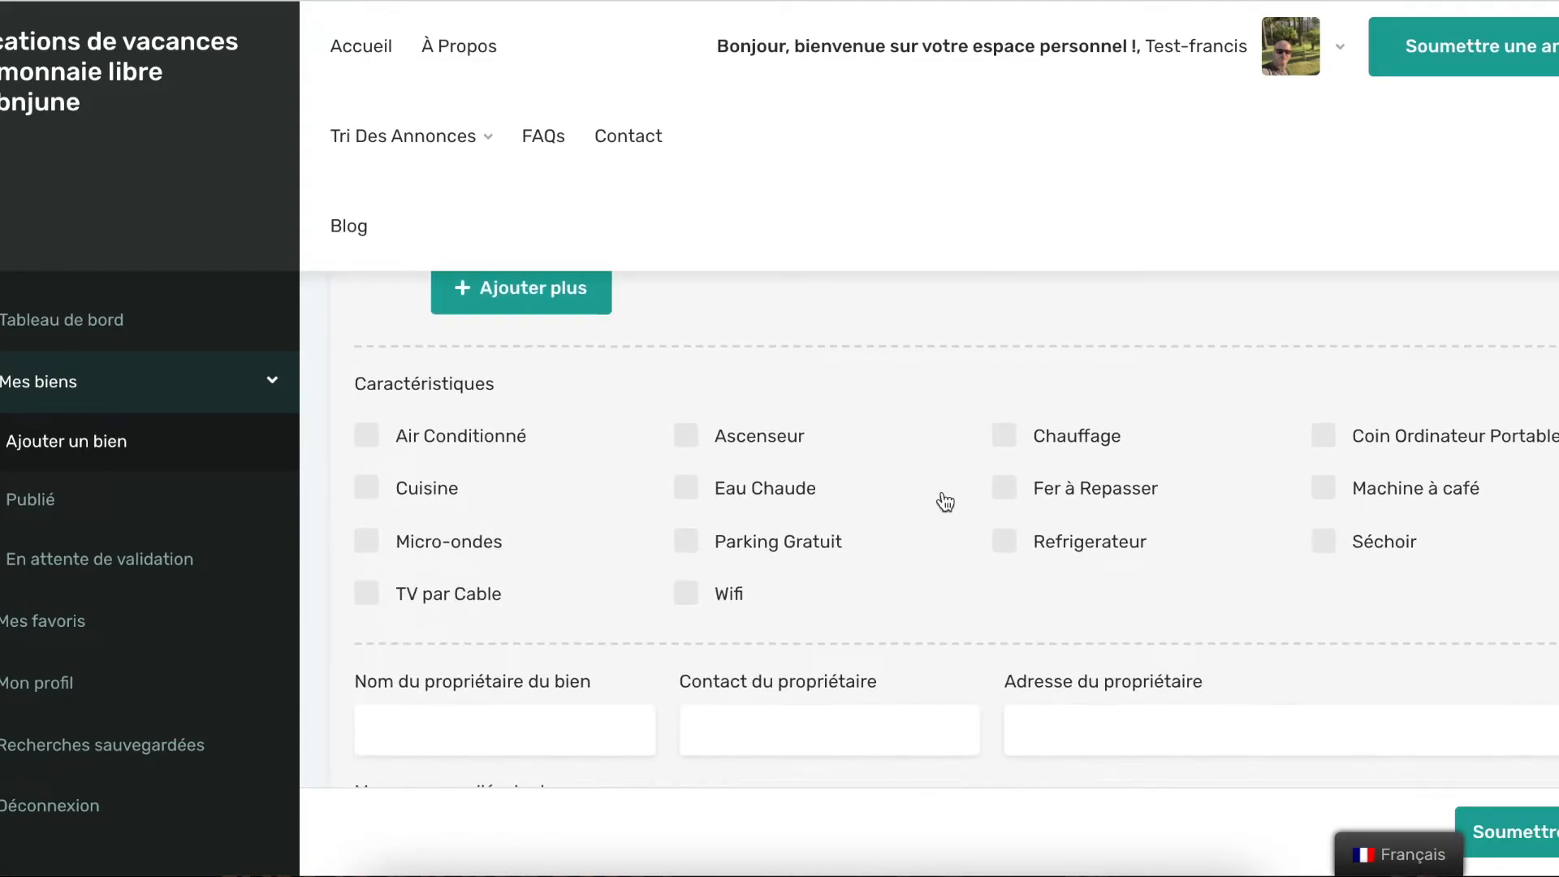
click(365, 441)
click(371, 546)
click(444, 605)
click(739, 598)
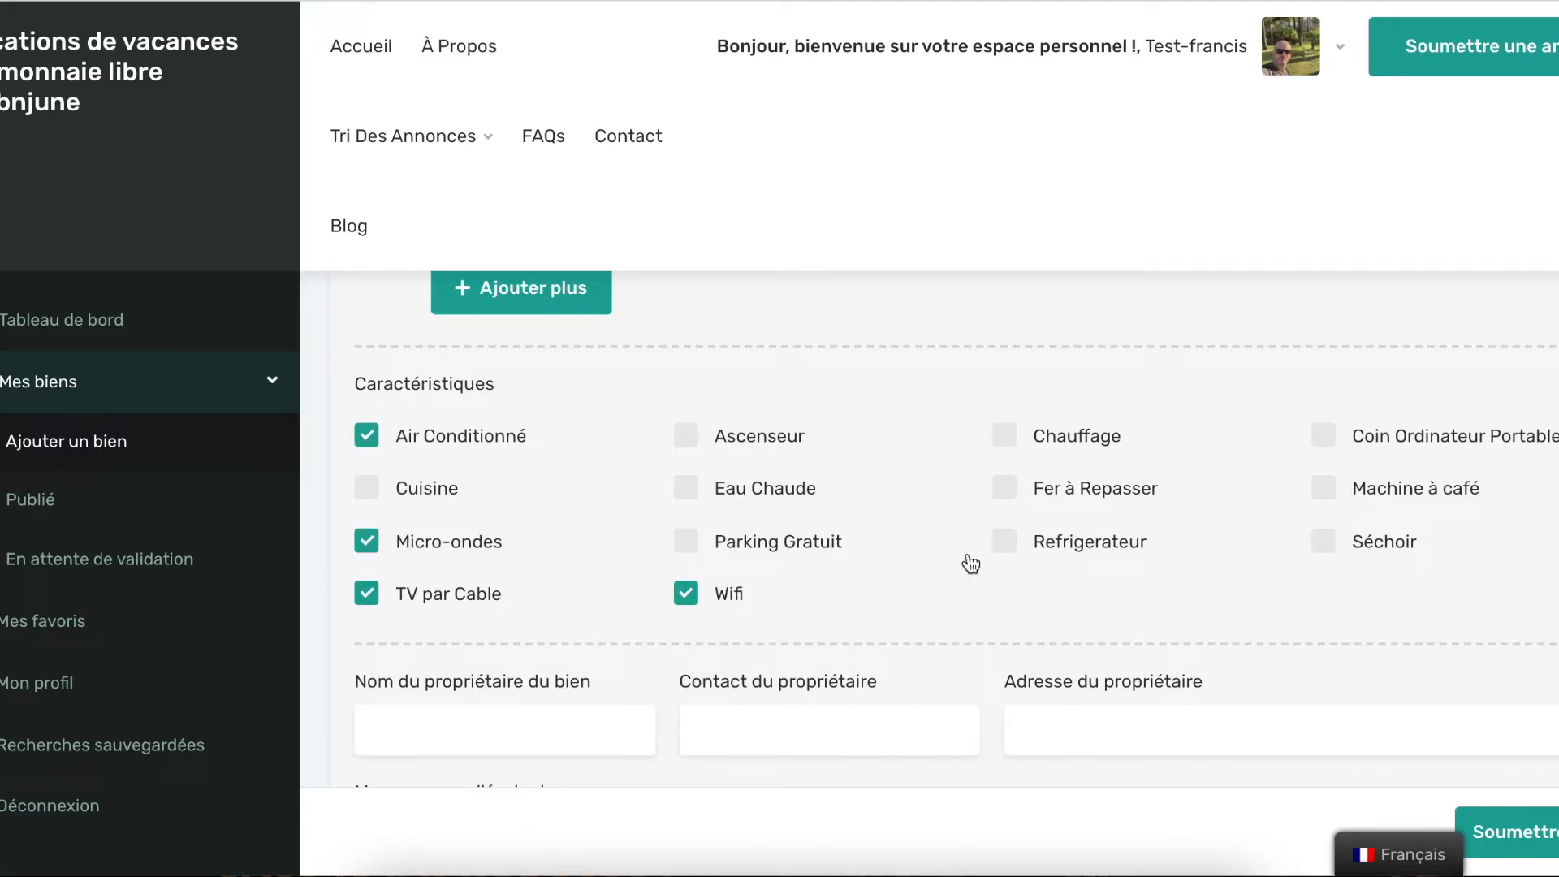
click(802, 550)
click(1032, 454)
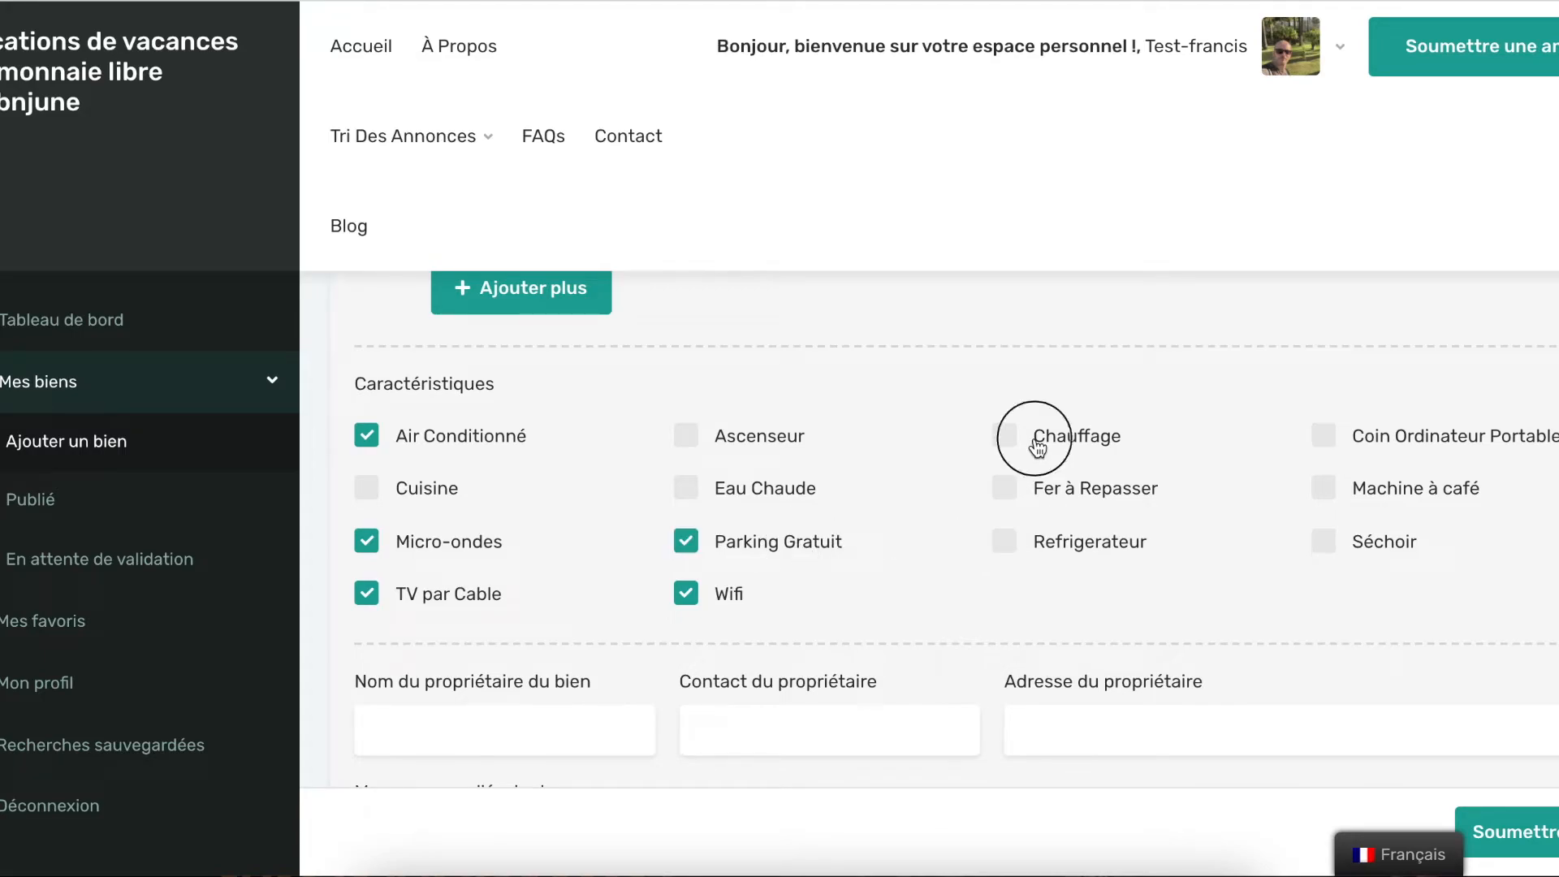
click(1398, 496)
scroll(926, 499, down, 1)
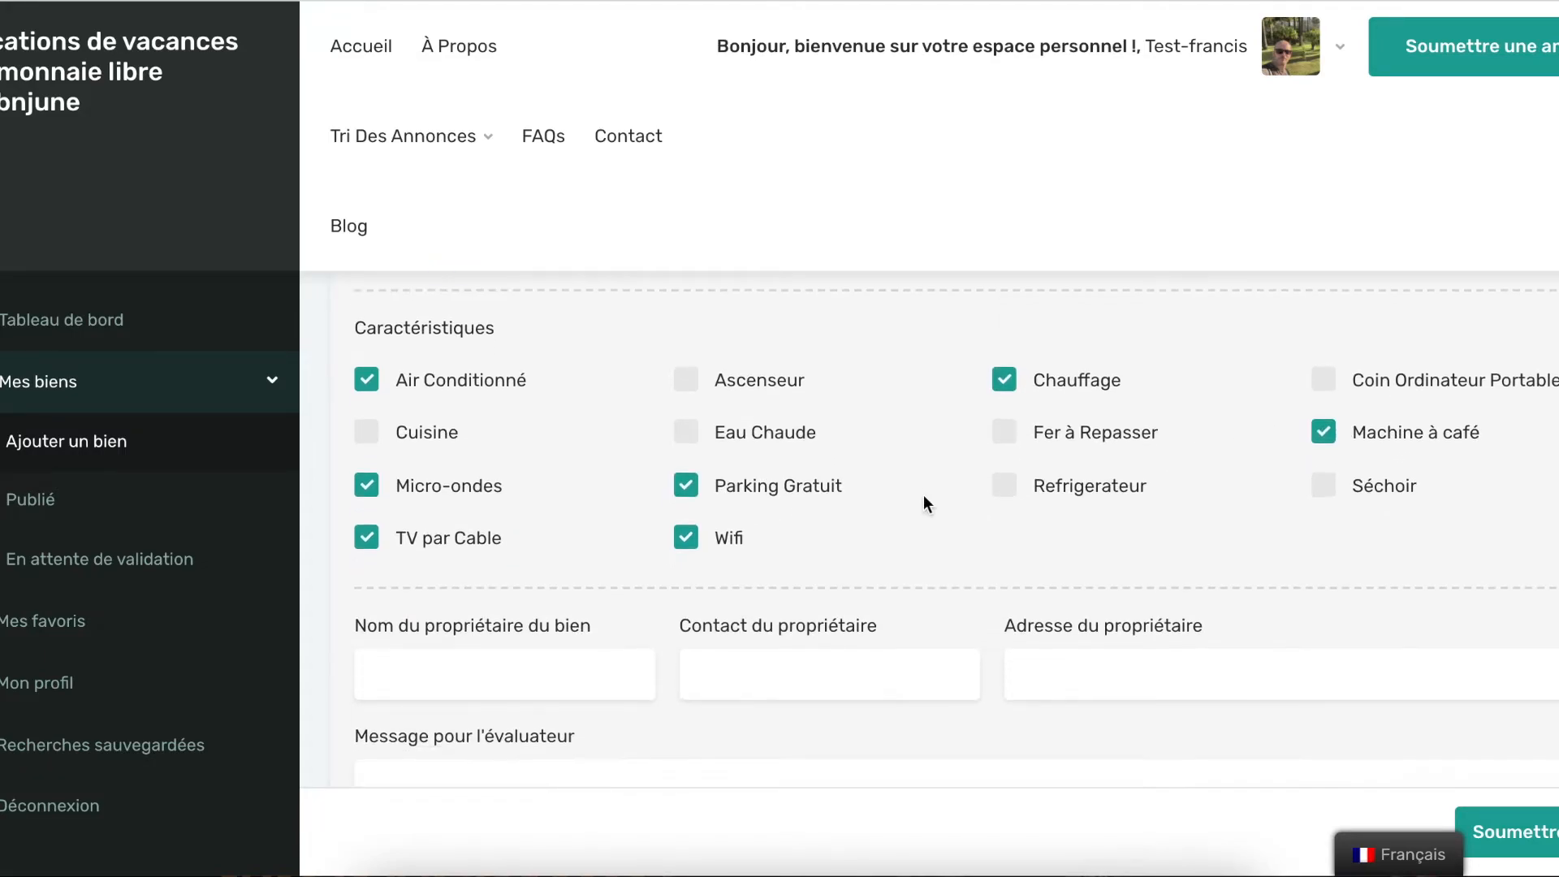
scroll(804, 449, down, 1)
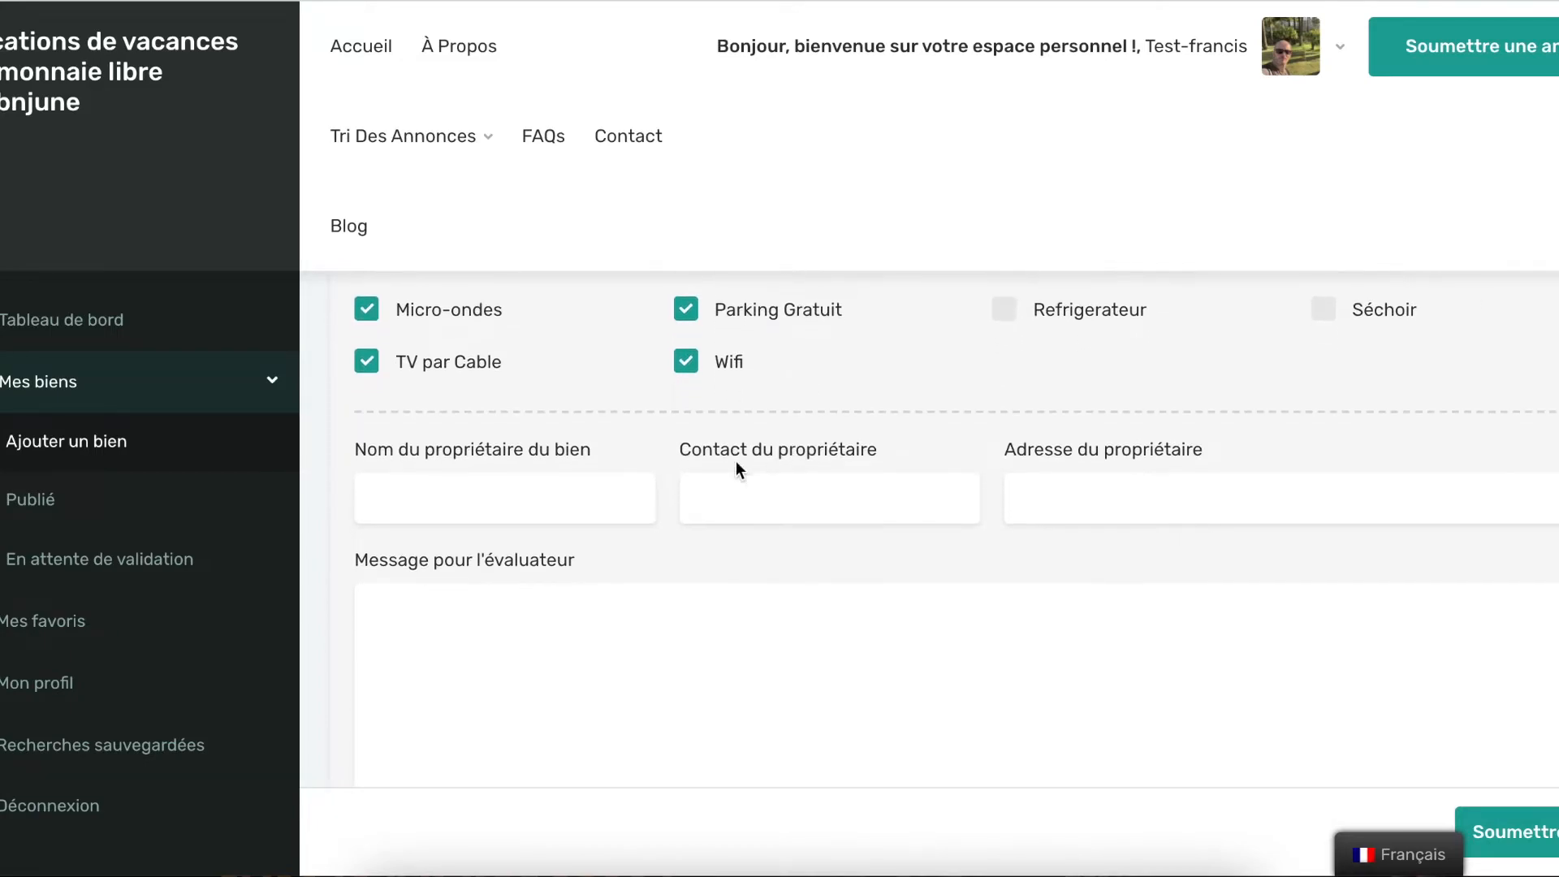
Fill in the owner's name and contact e-mail from the autofill suggestions
click(450, 489)
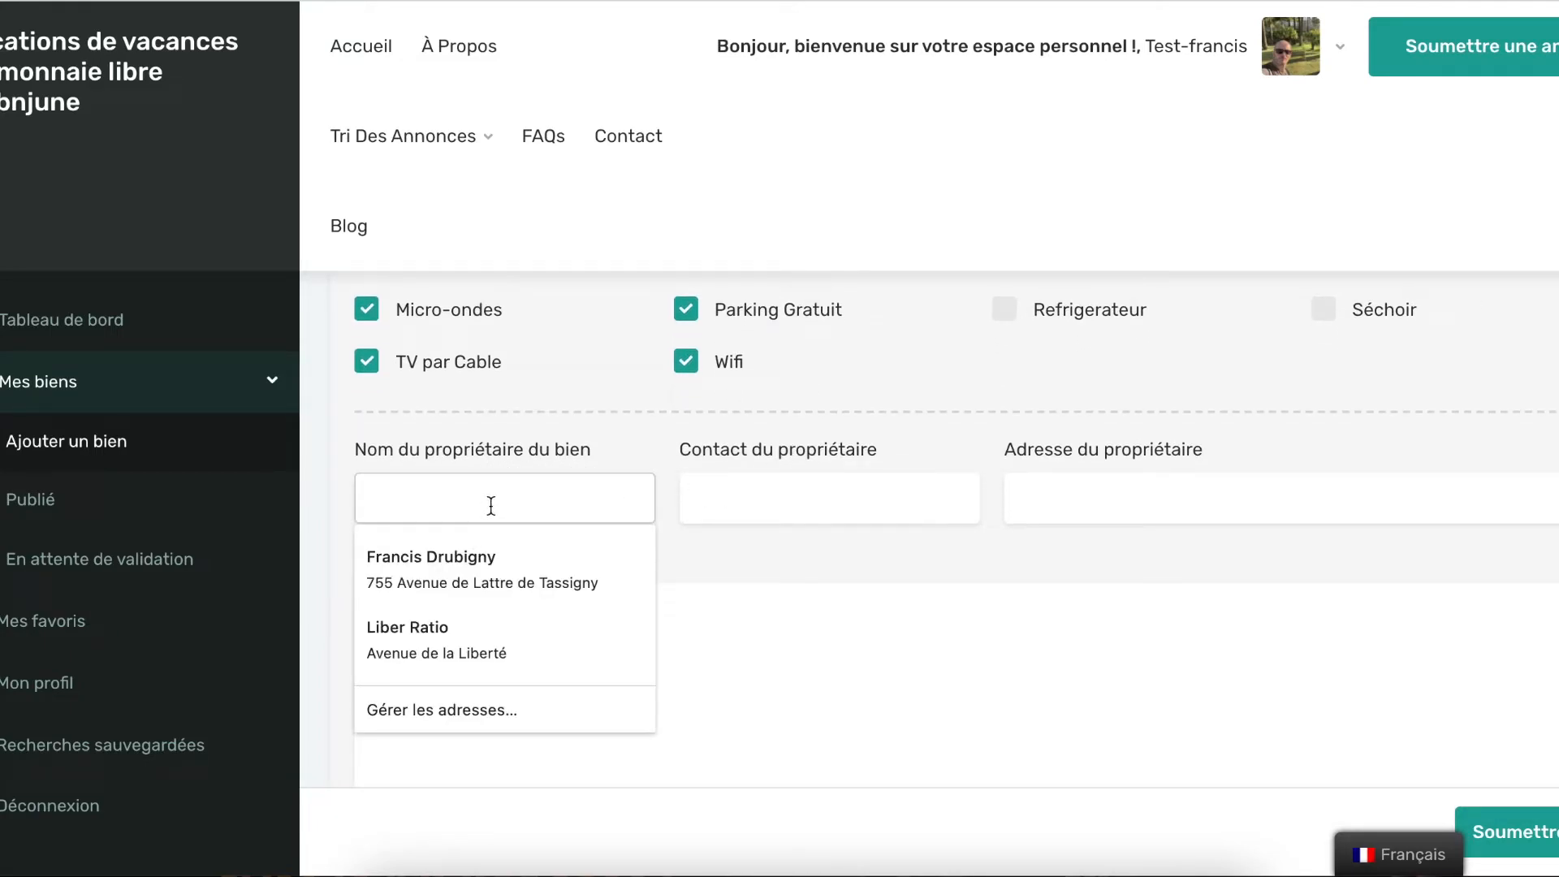
text(test)
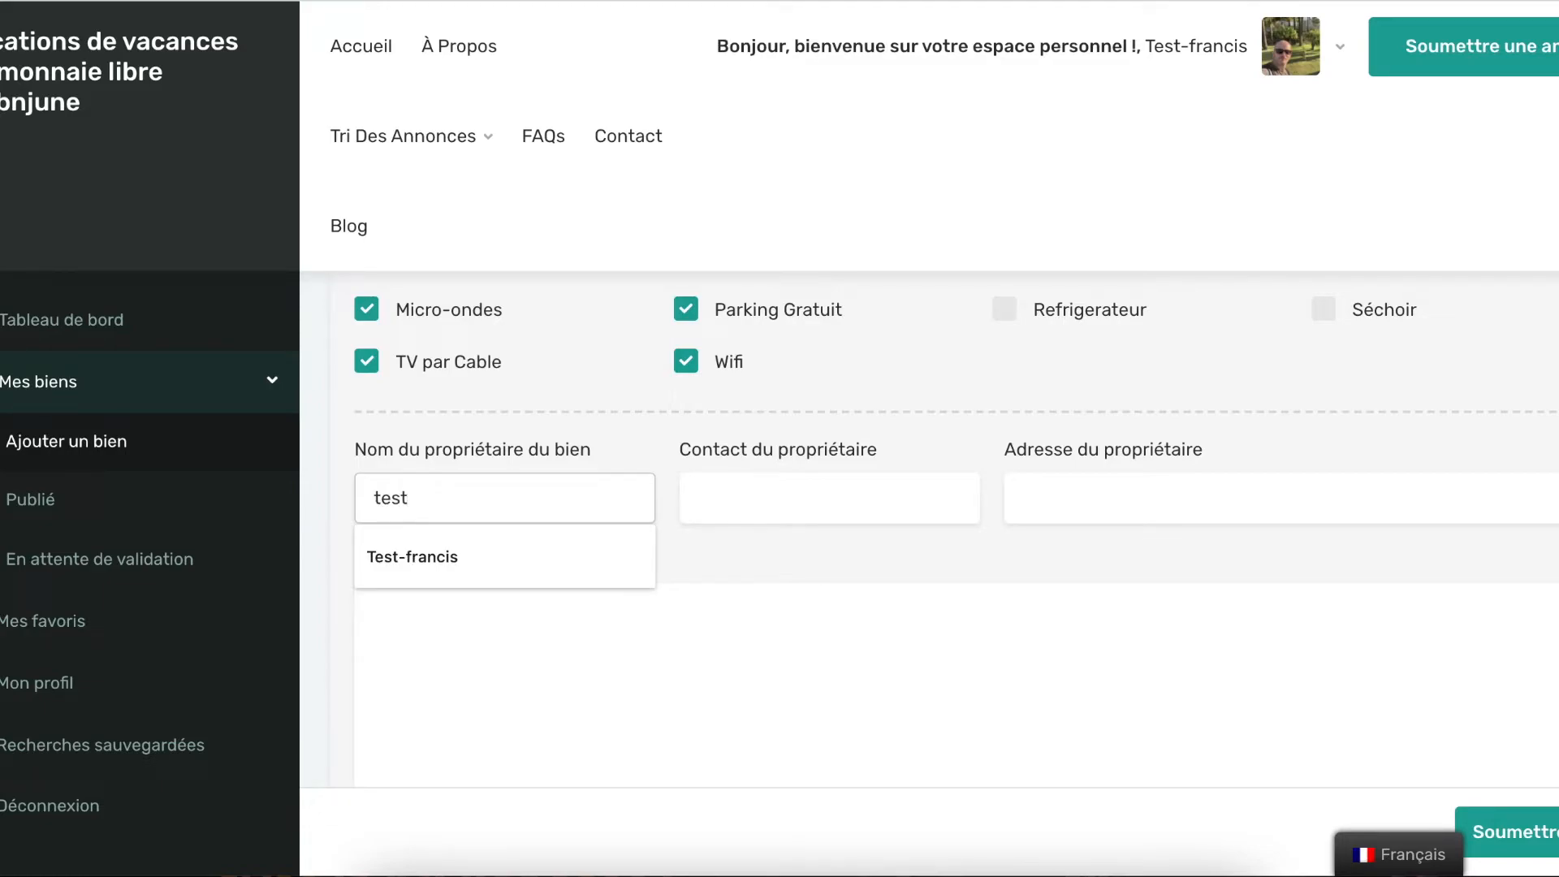
click(503, 559)
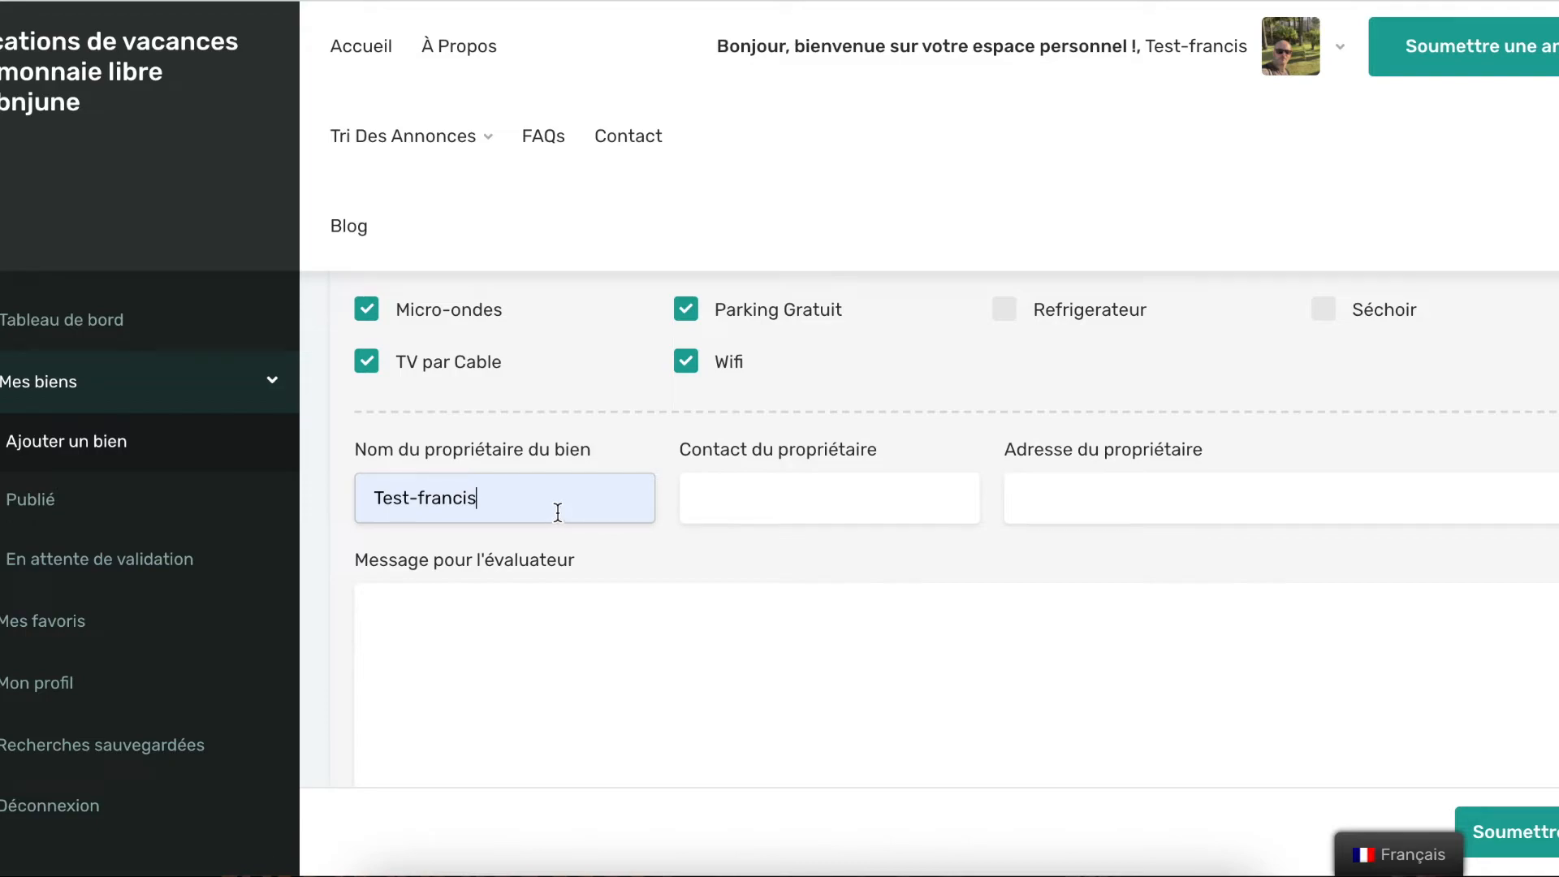
click(827, 501)
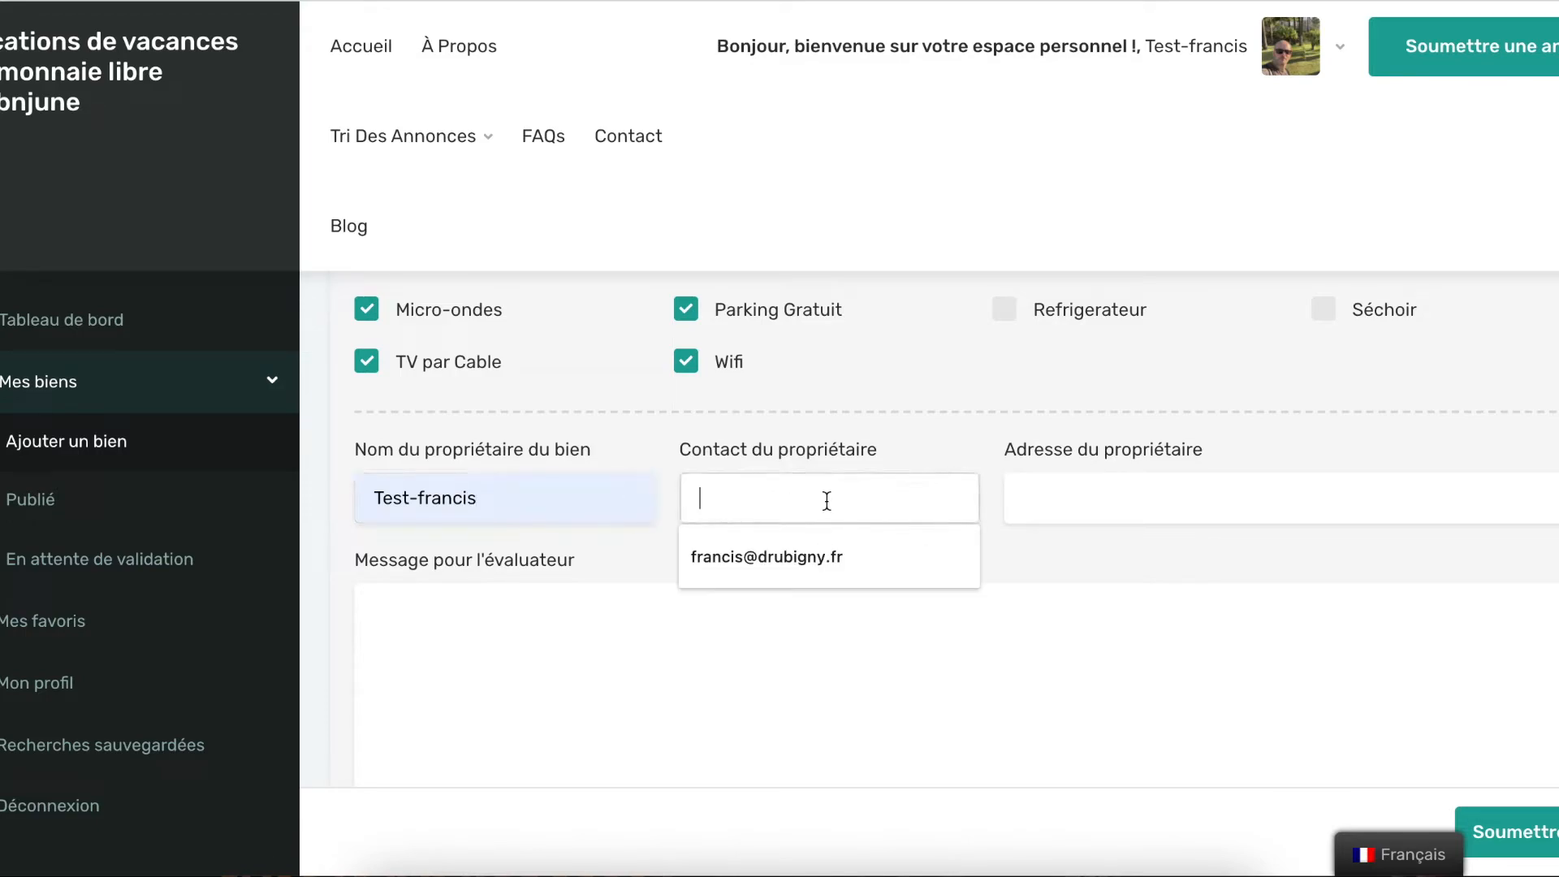
click(814, 551)
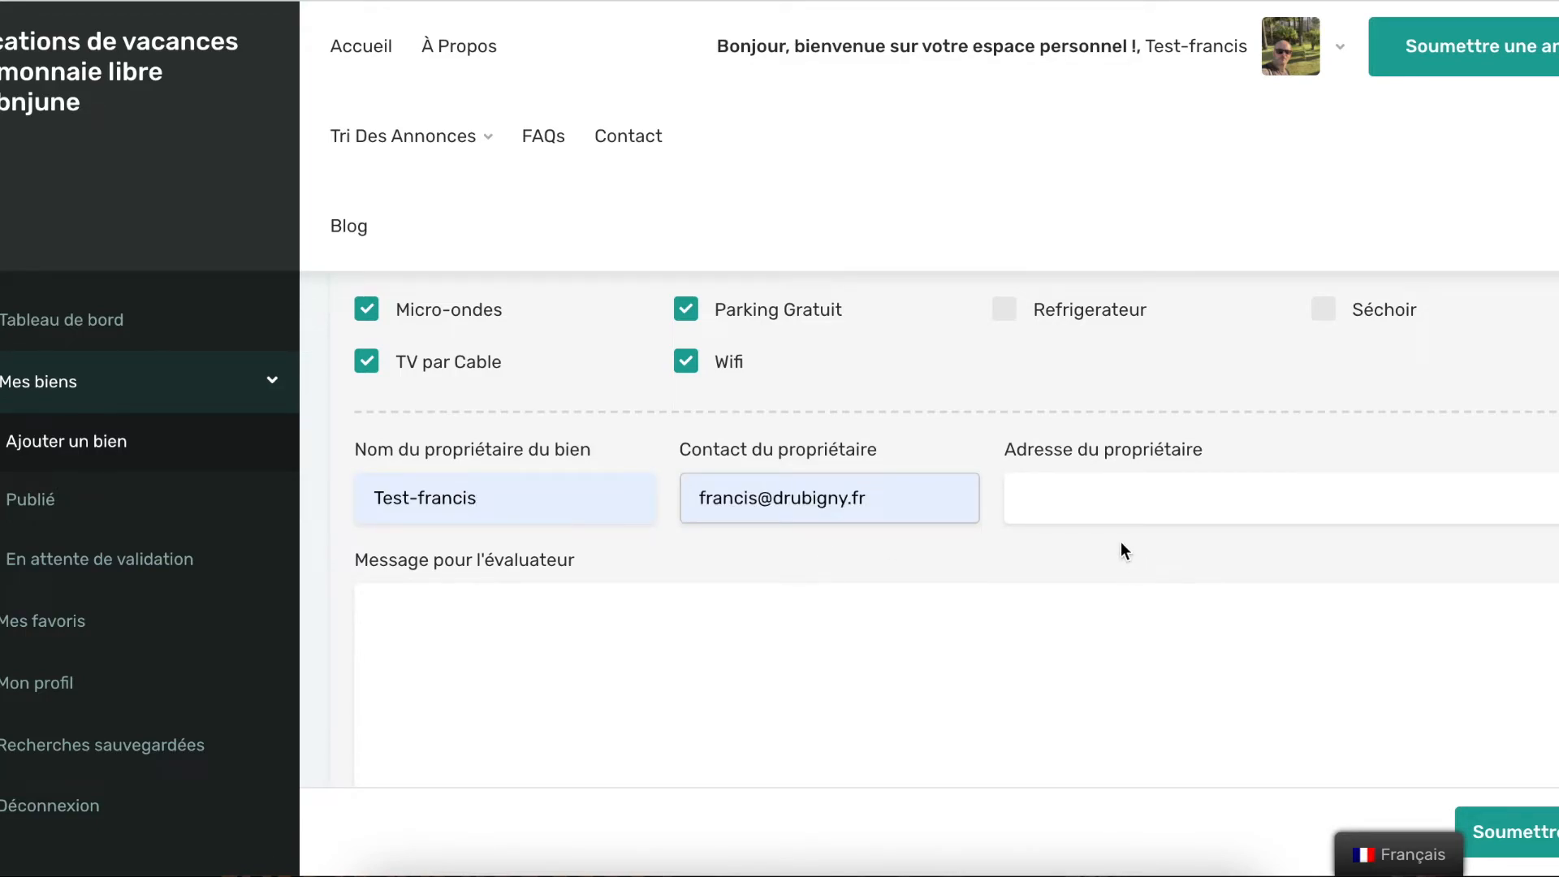
Fill the Adresse du propriétaire field with a saved address from the dropdown
click(1139, 498)
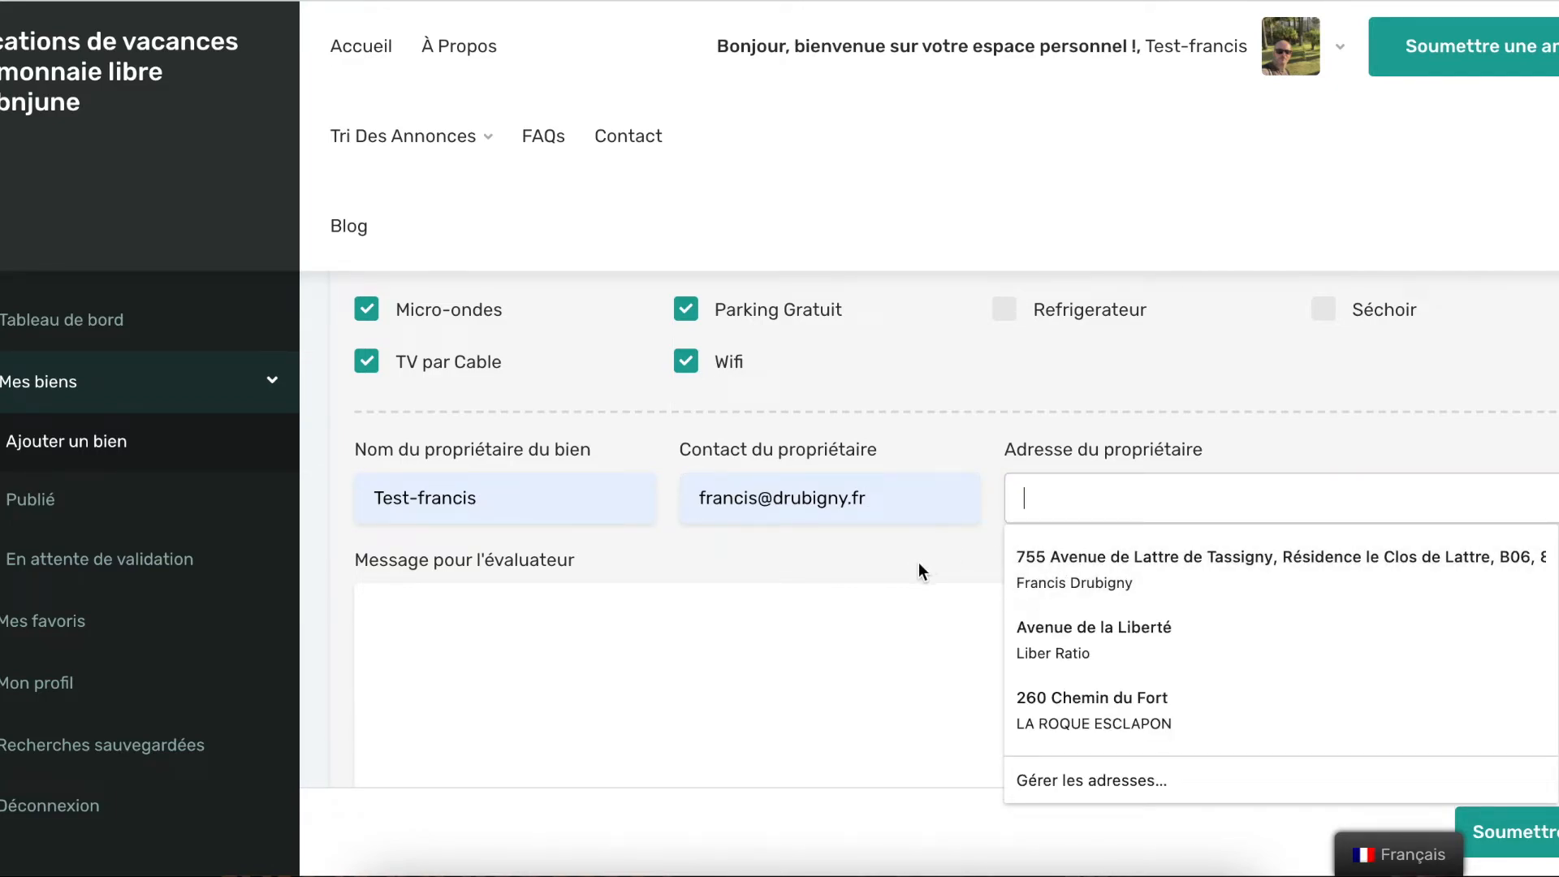
click(900, 621)
click(1048, 498)
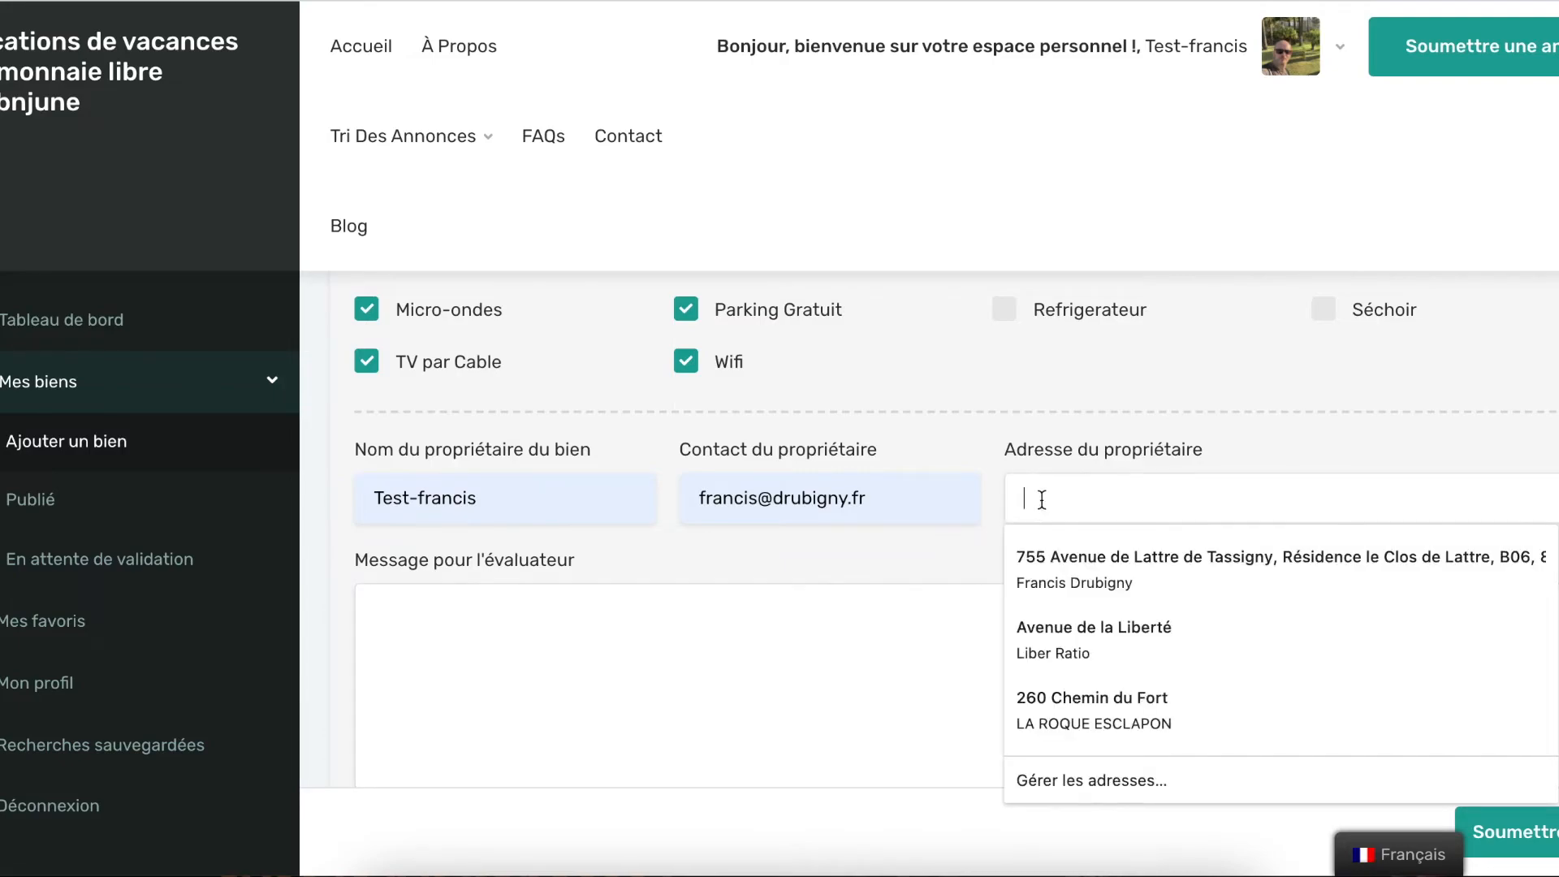
click(1053, 629)
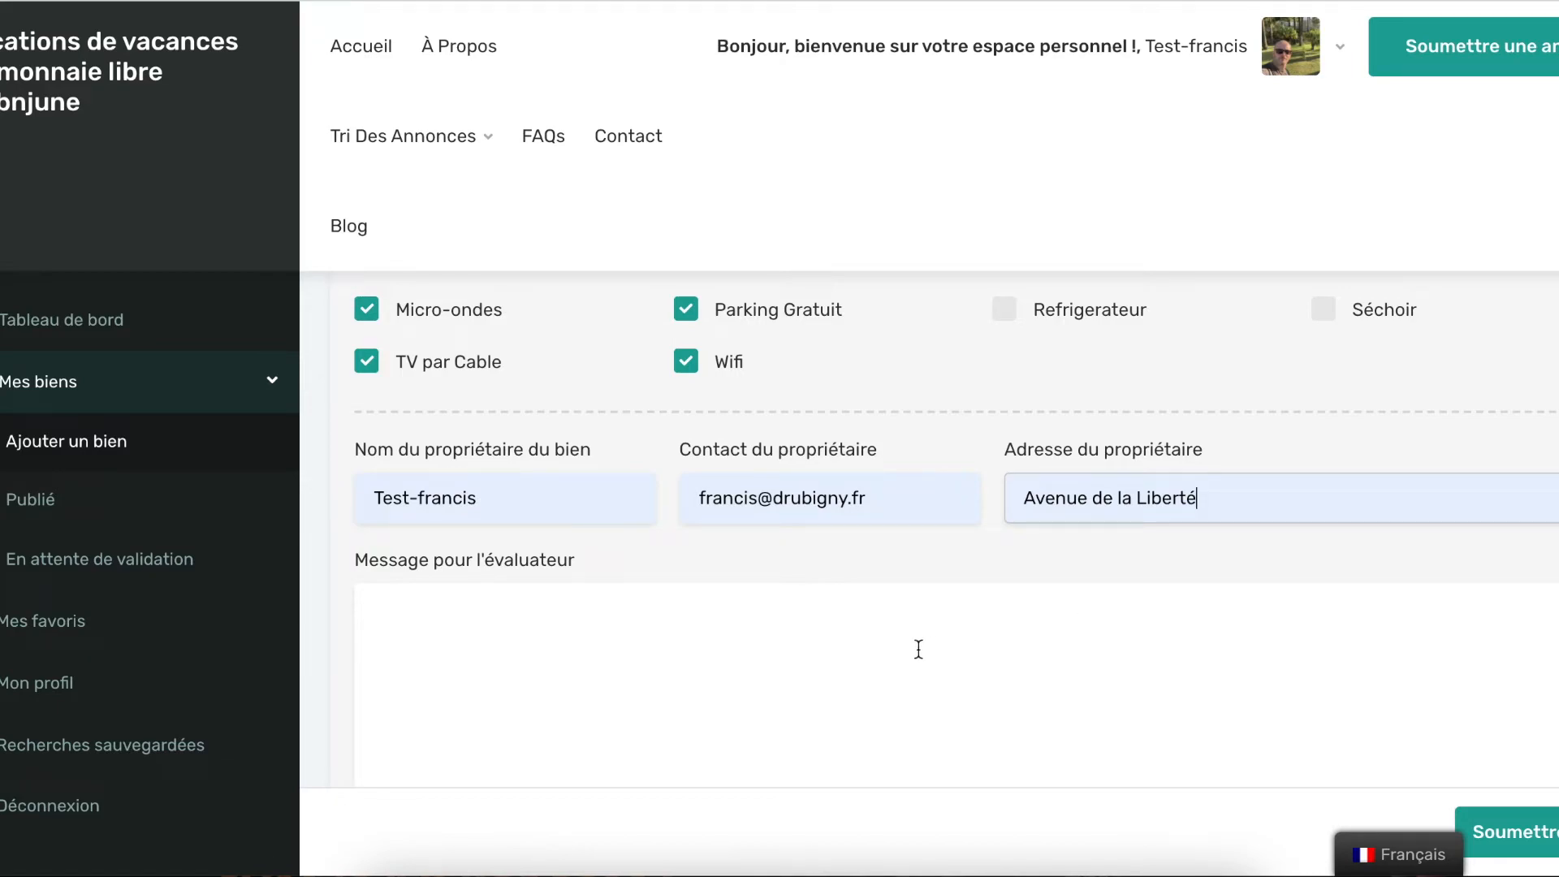
click(848, 650)
Tick 'Acceptez les termes et les conditions' and submit the listing with Soumettre
scroll(848, 649, down, 1)
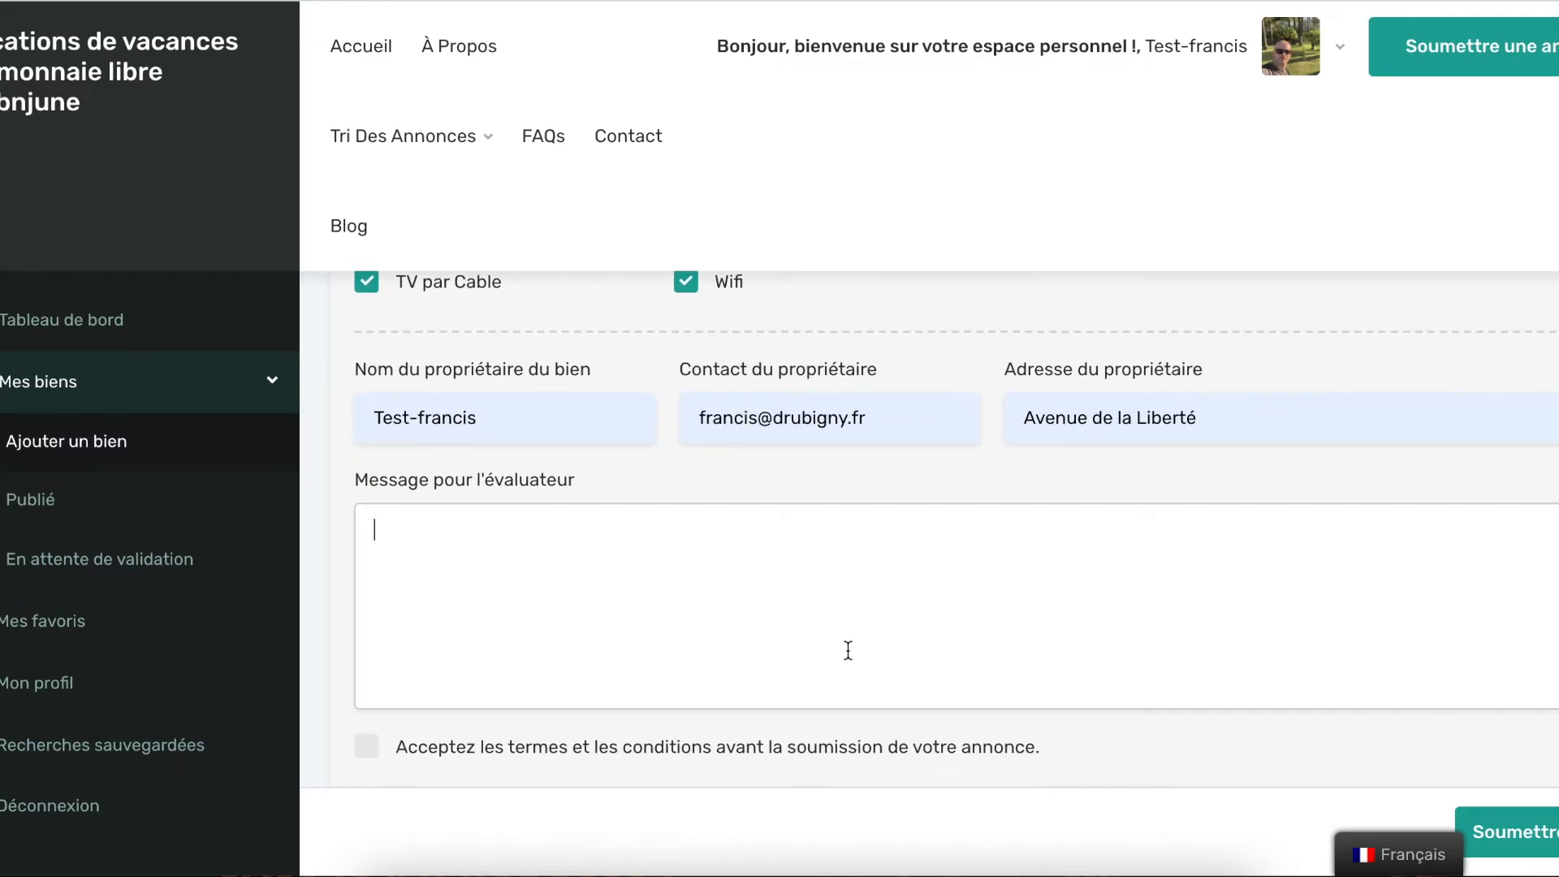
scroll(758, 626, down, 1)
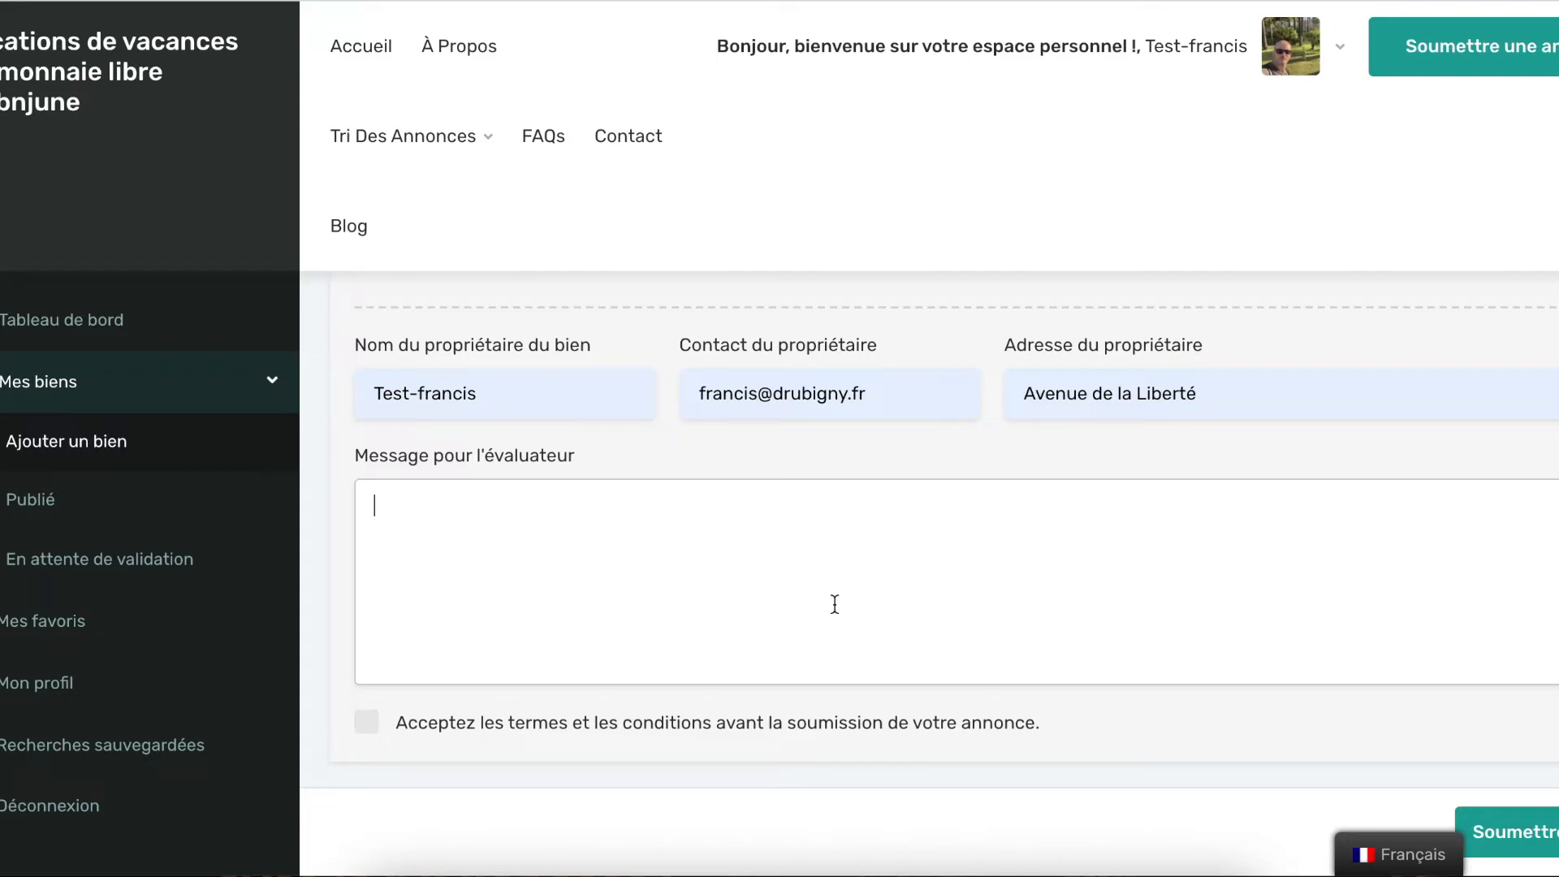
scroll(783, 597, down, 1)
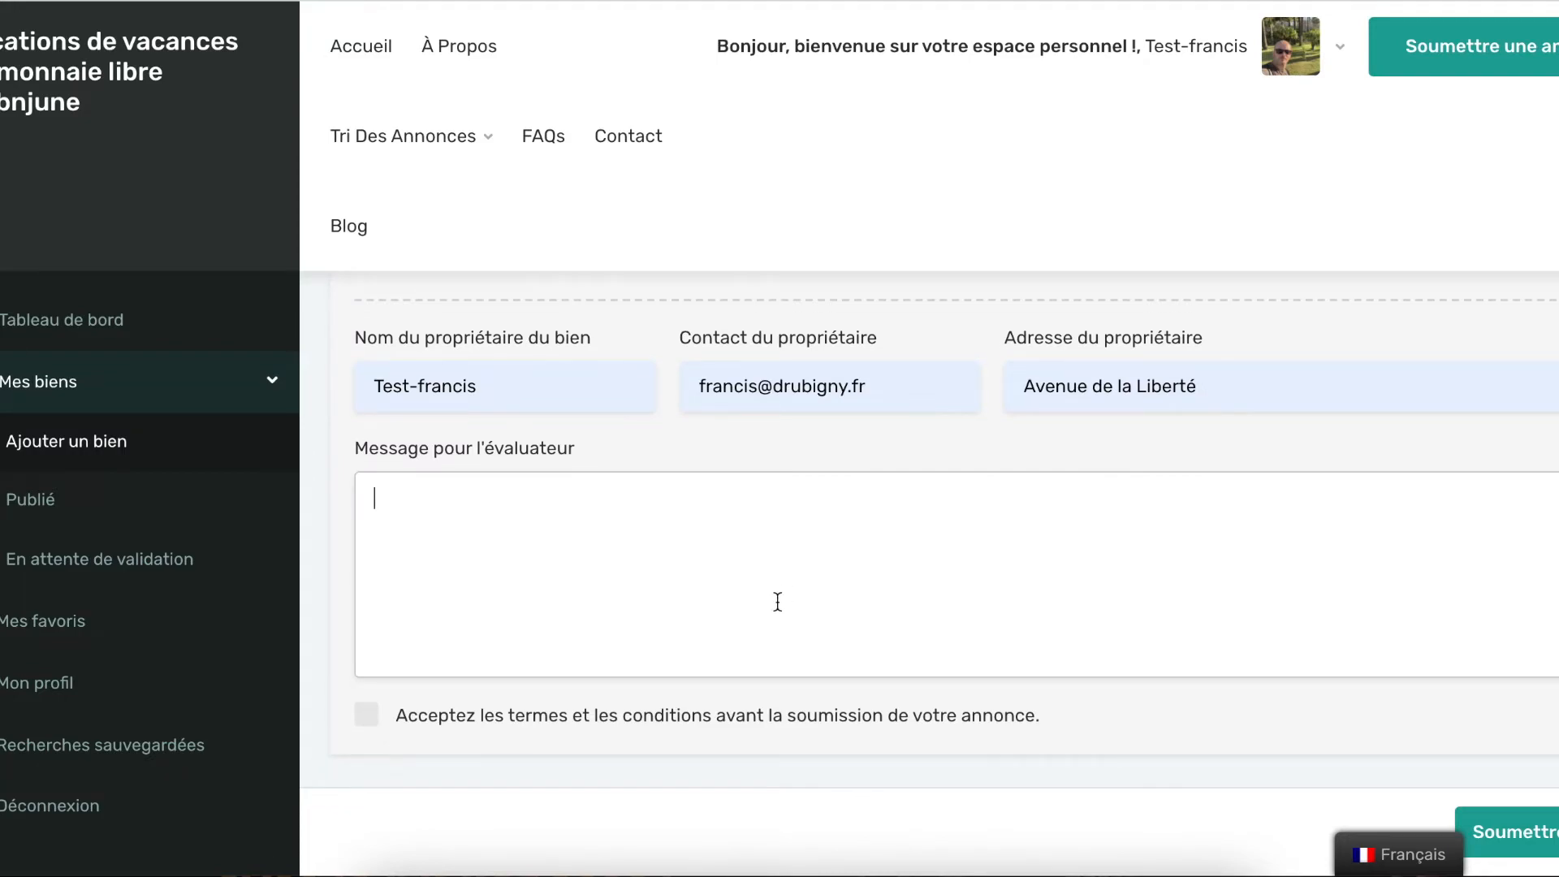
click(367, 718)
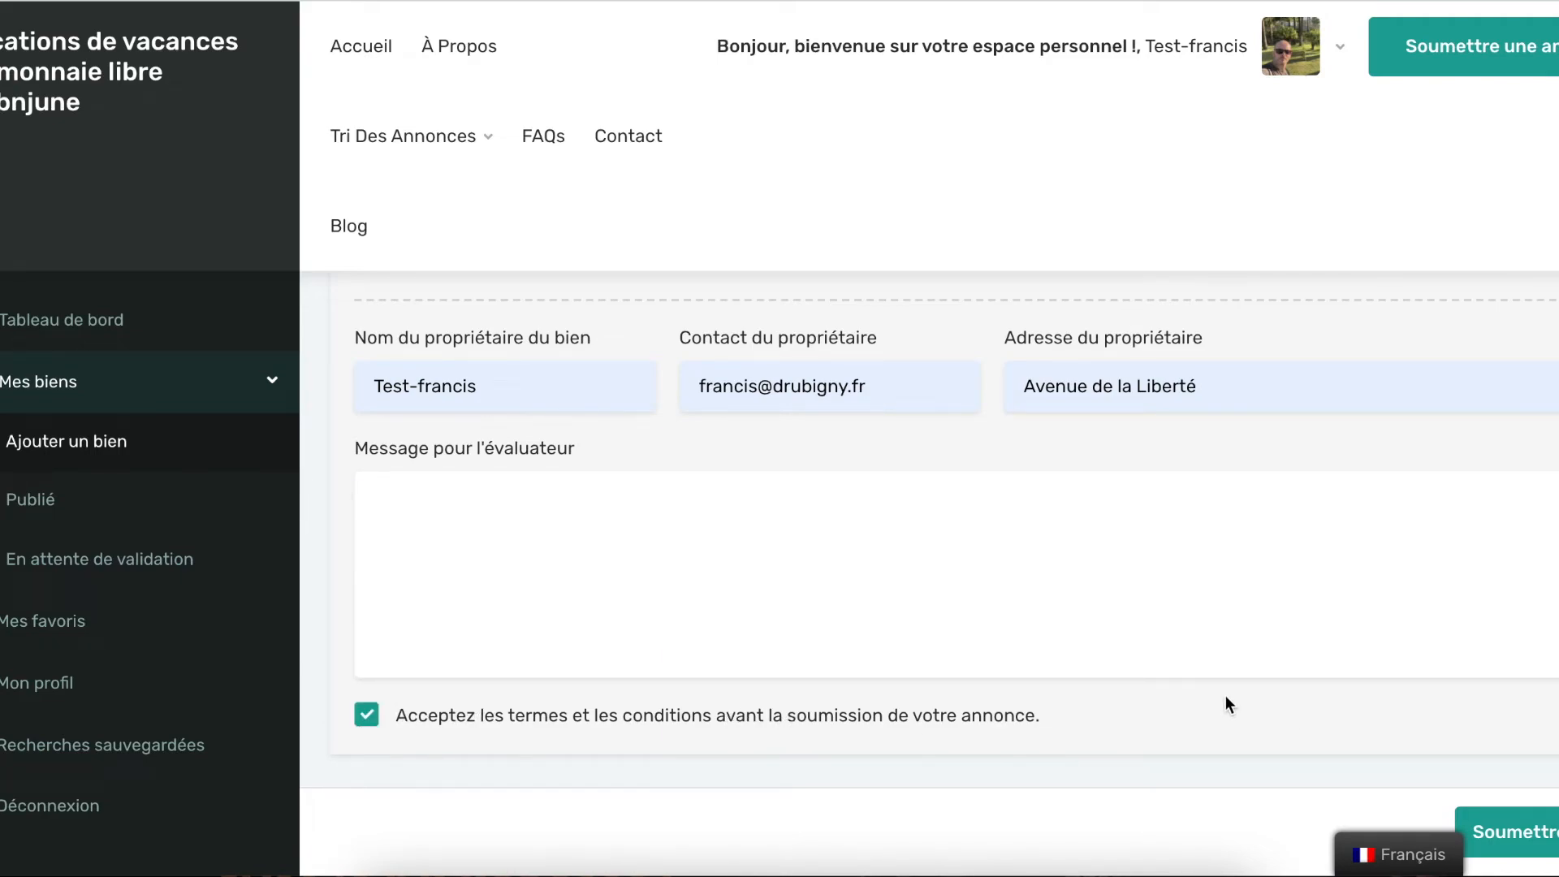
click(1520, 845)
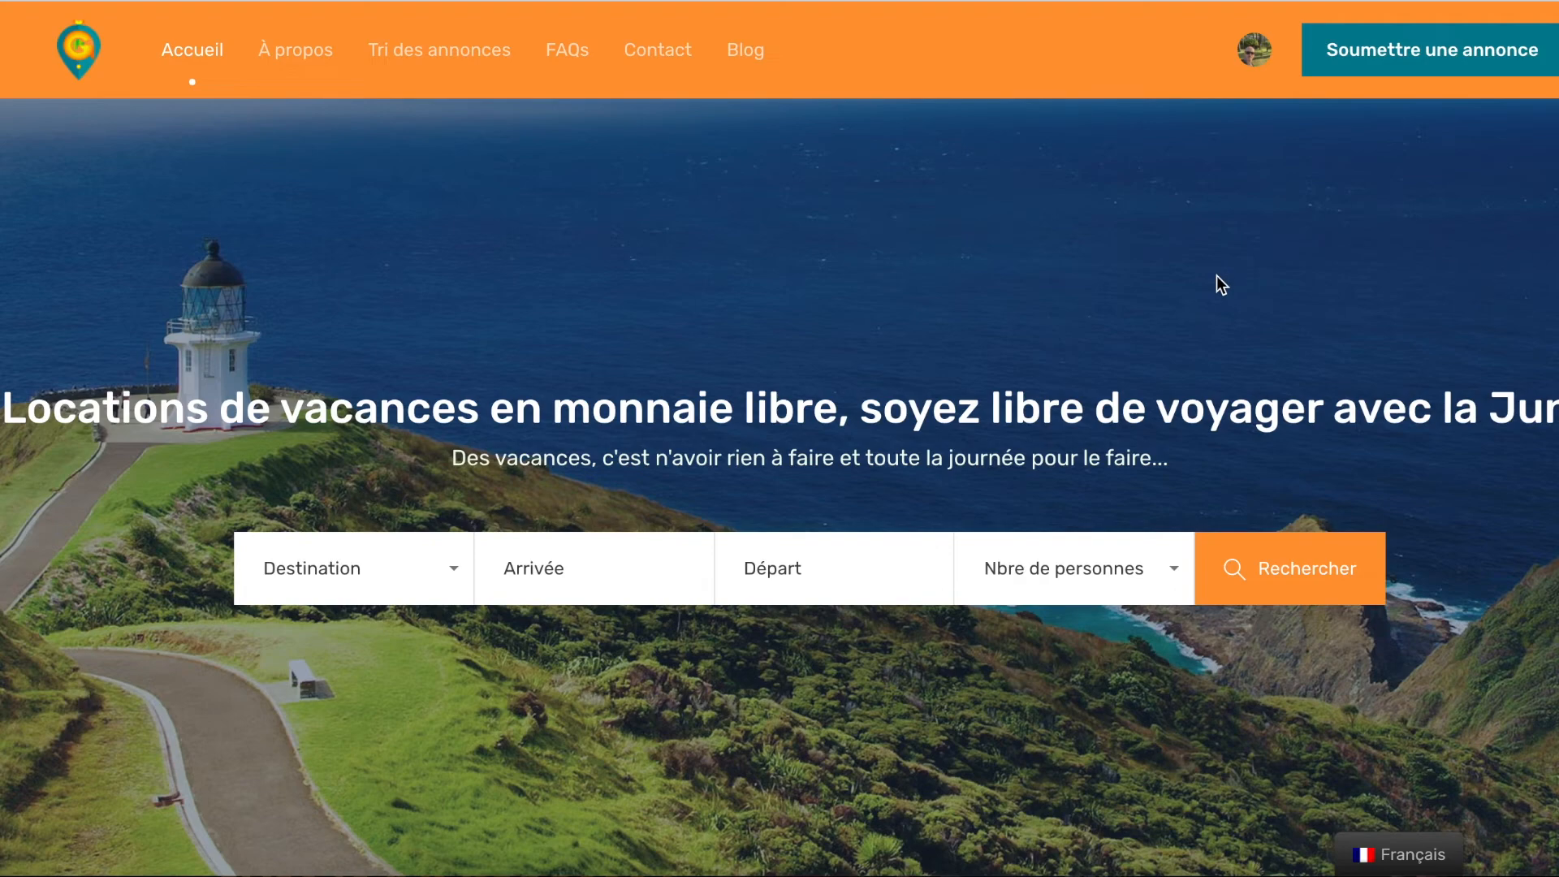
Open Profil from the avatar account menu on the home page
mouse_move(1248, 61)
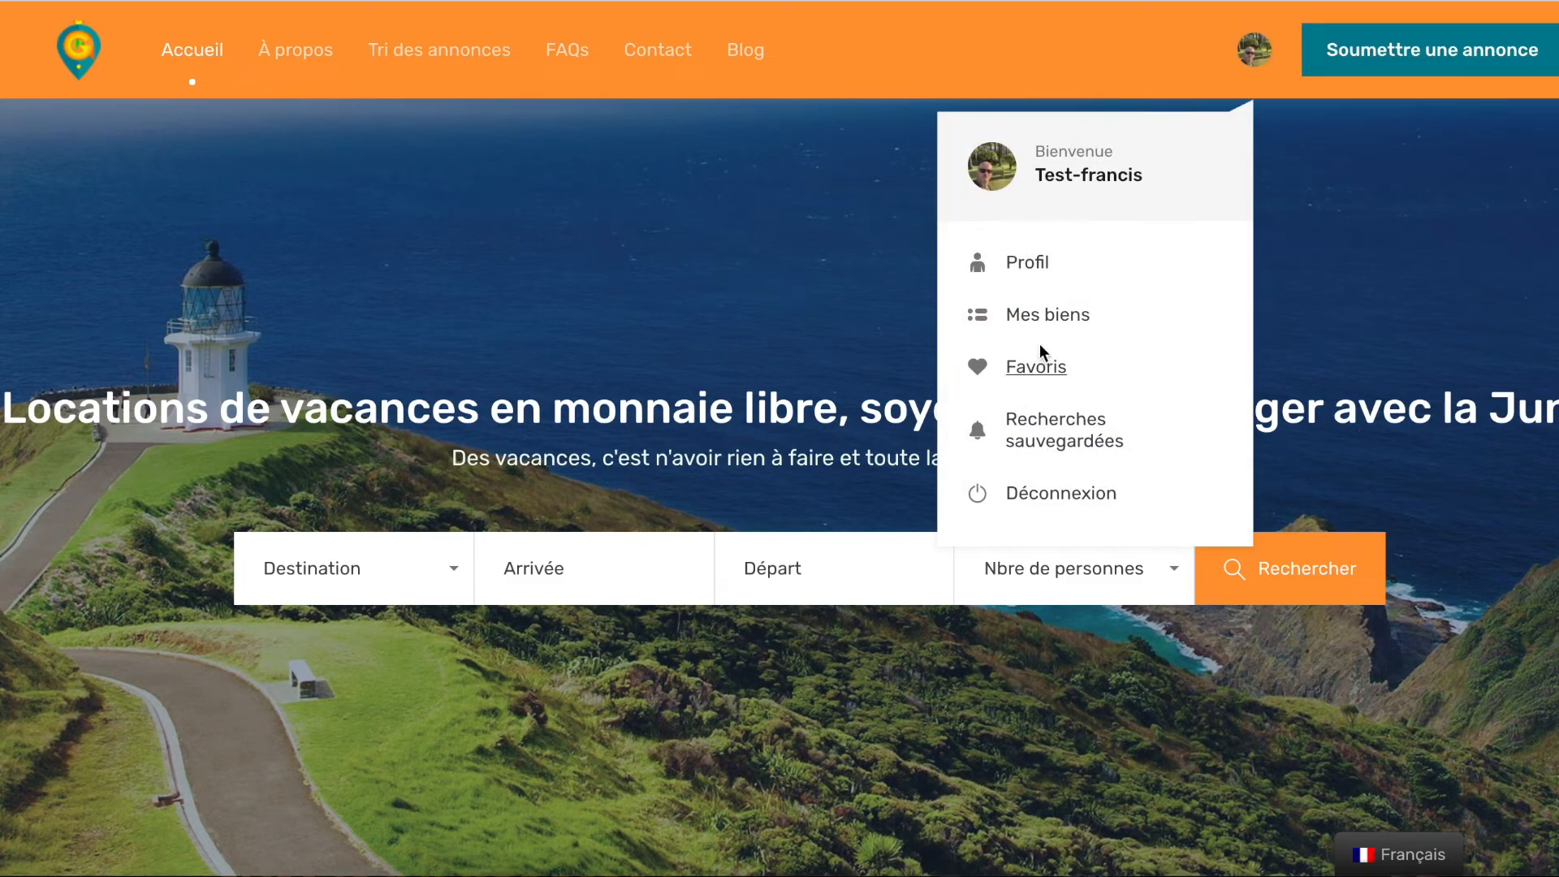
click(1027, 263)
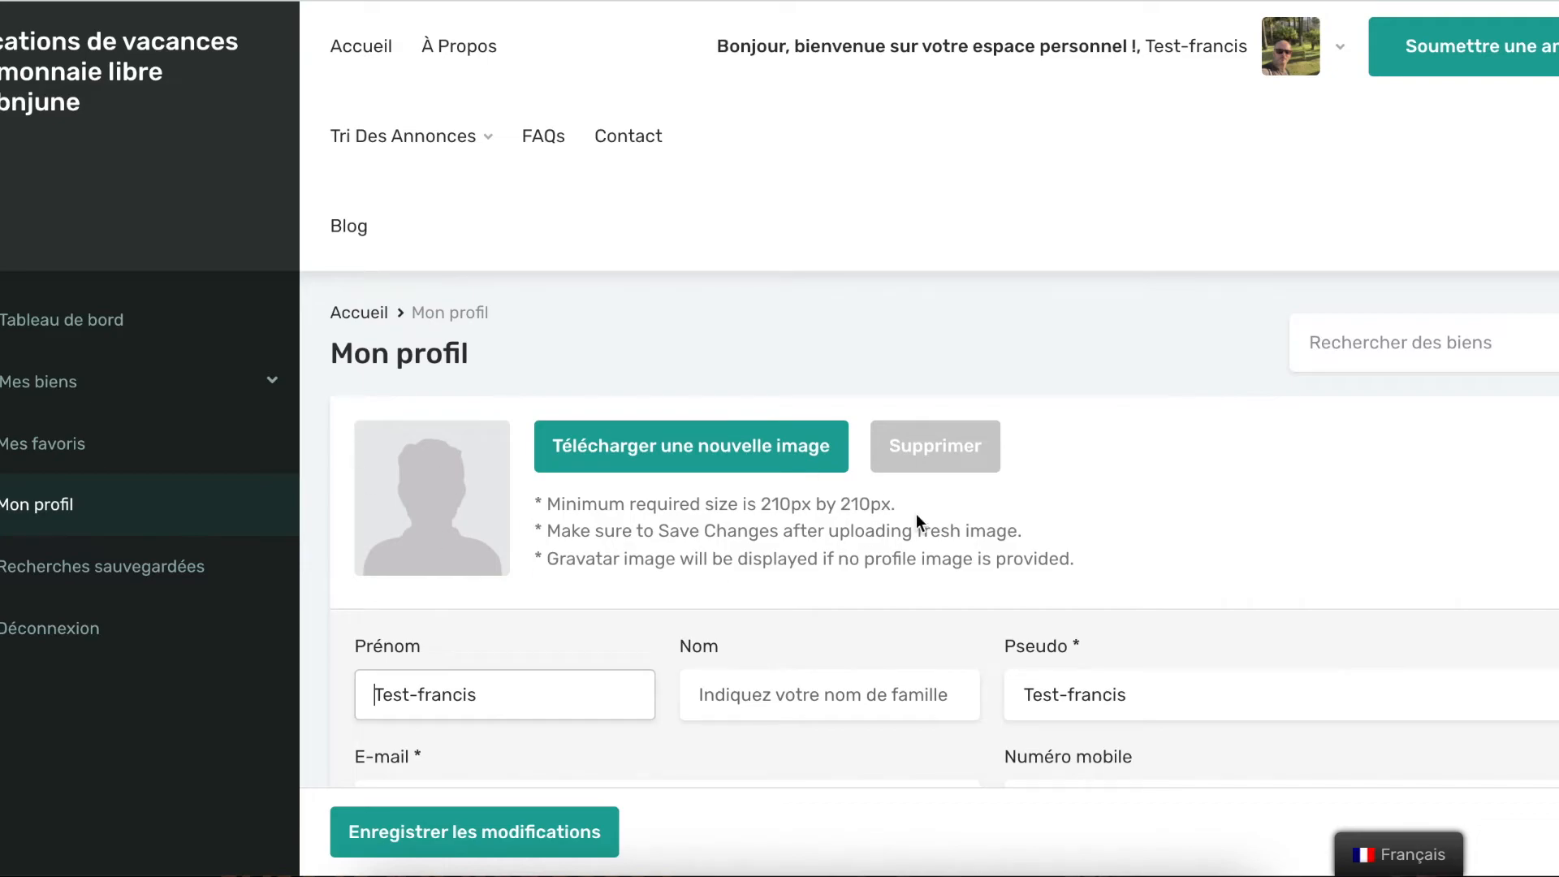
Scroll through the profile form and open Tableau de bord, showing 1 pending property
scroll(759, 471, down, 1)
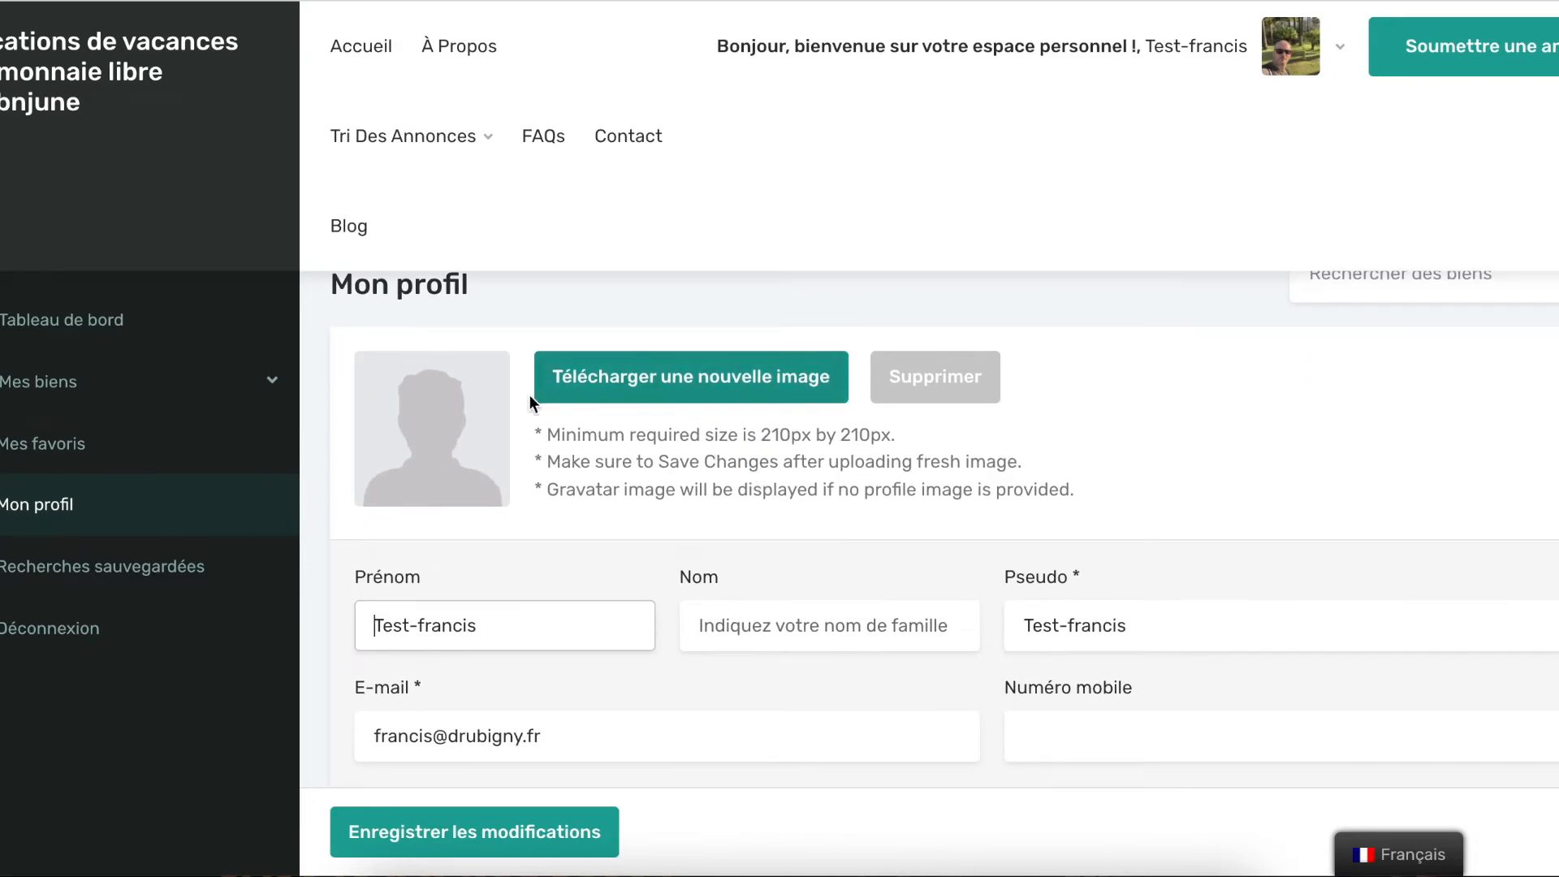
scroll(609, 412, down, 2)
scroll(691, 385, down, 1)
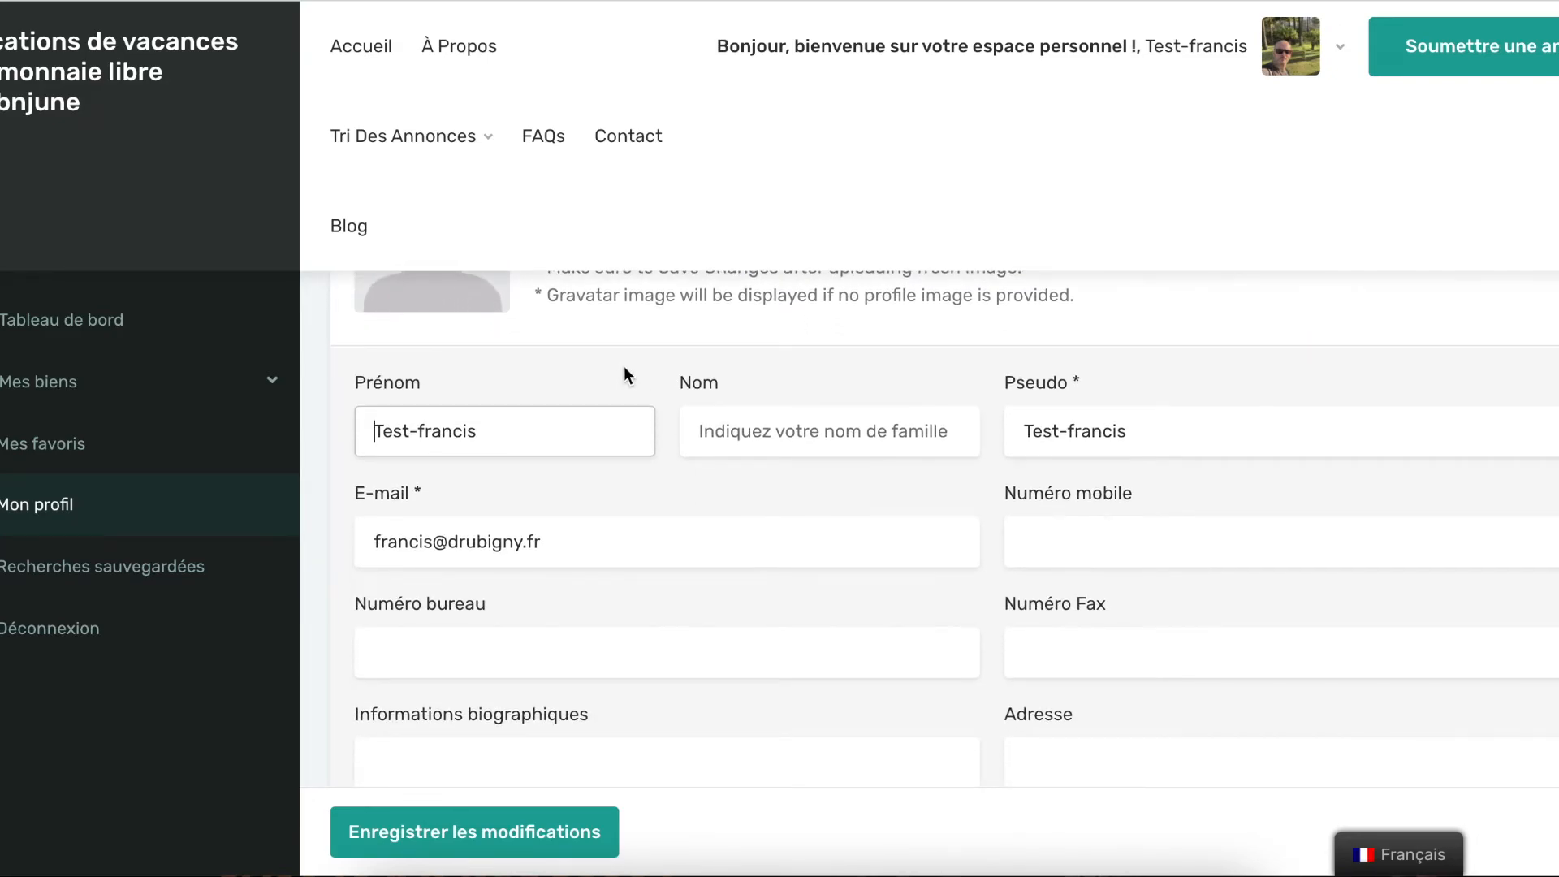
scroll(1115, 463, down, 1)
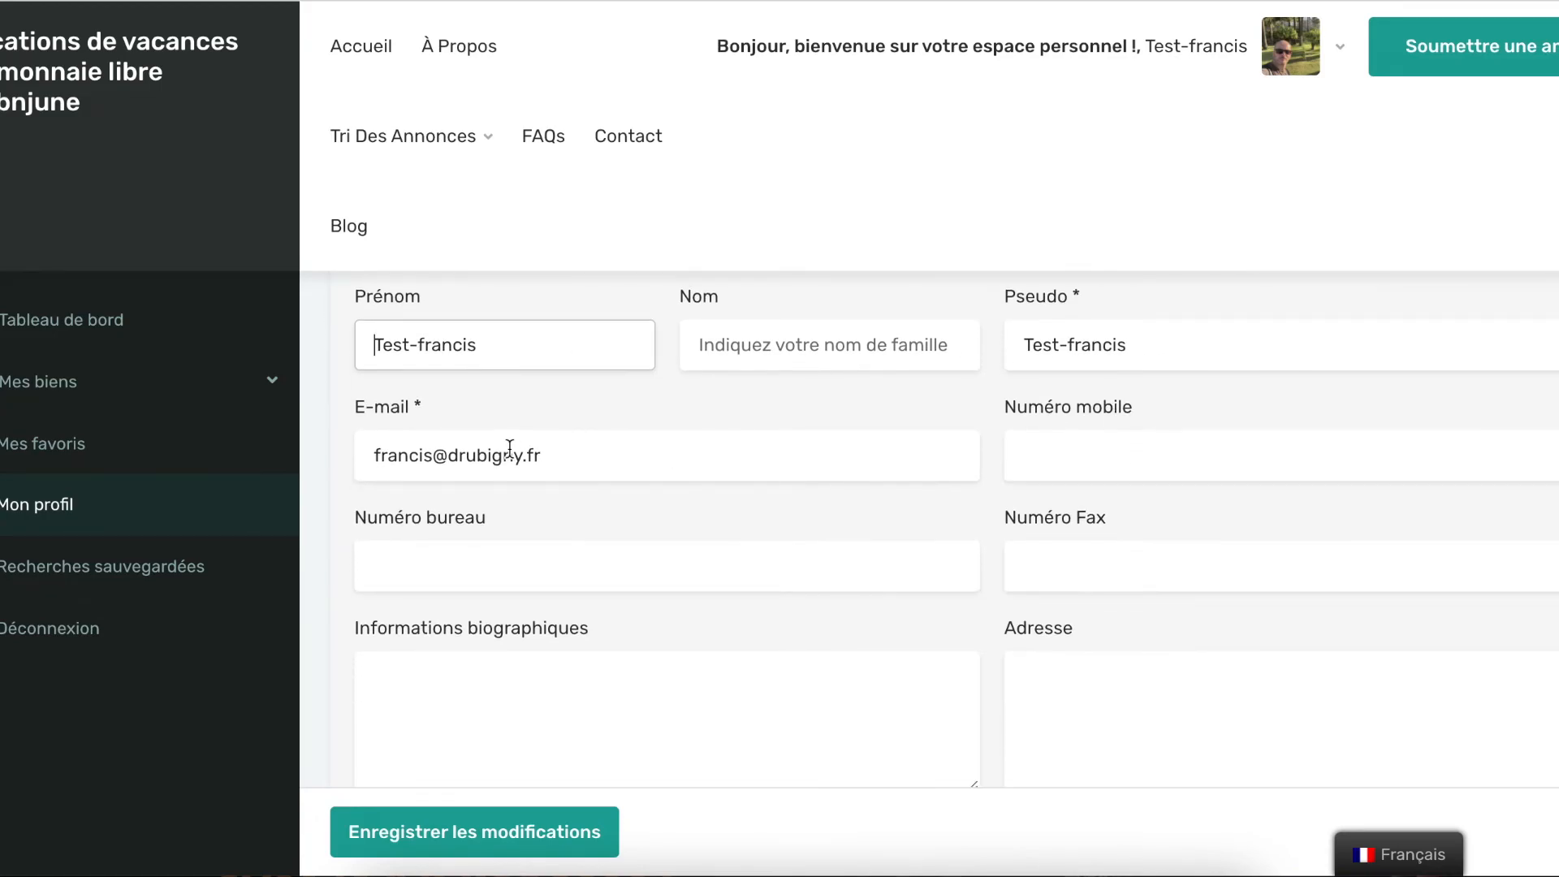
scroll(1109, 474, down, 1)
scroll(975, 462, down, 1)
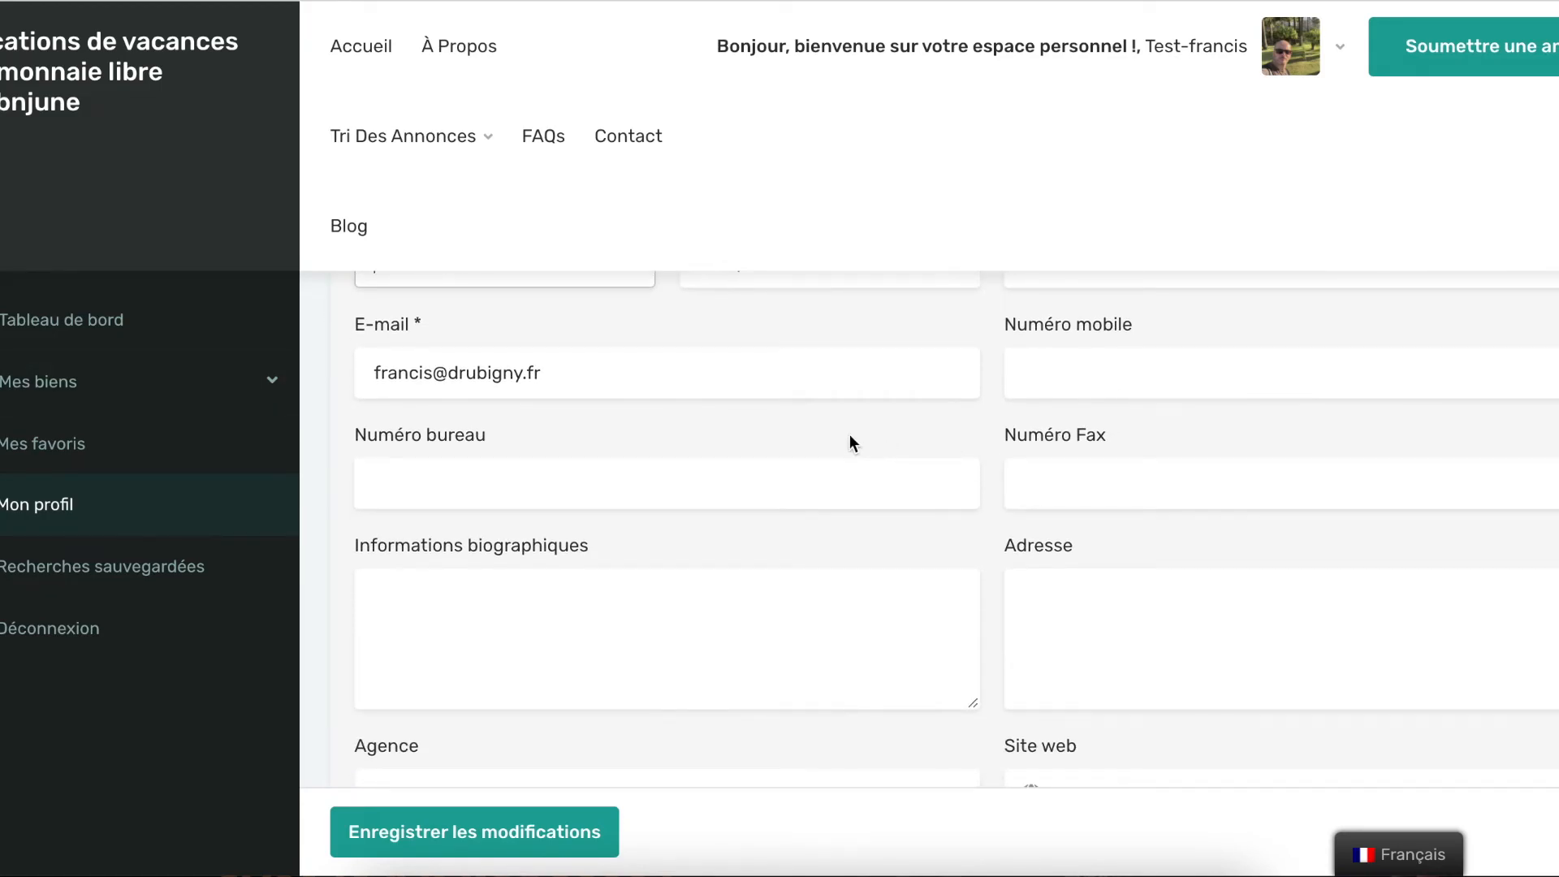
scroll(762, 455, down, 2)
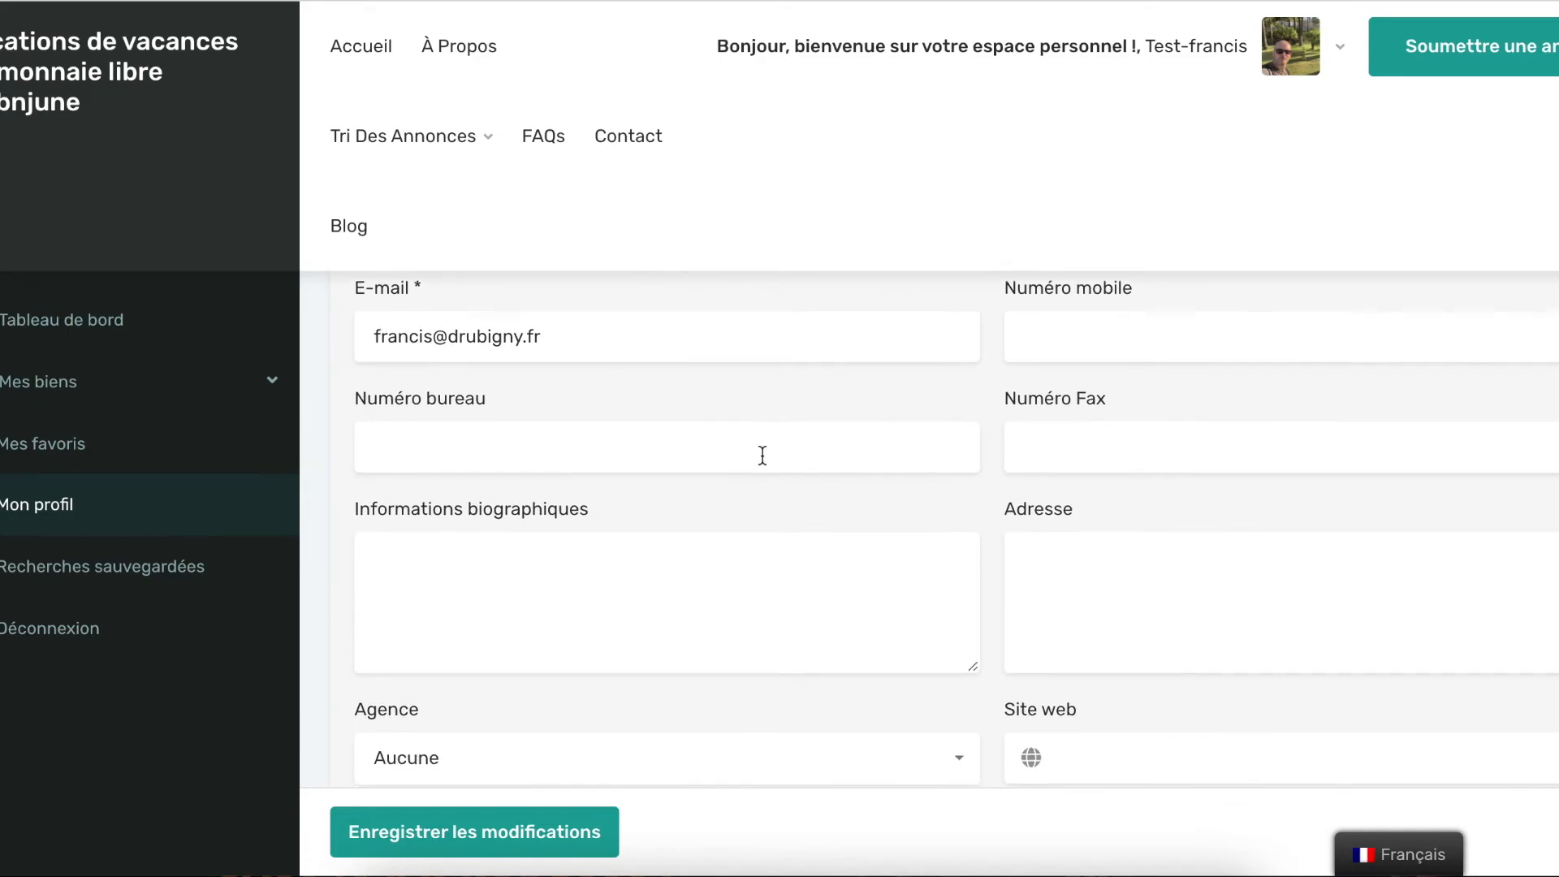
scroll(762, 454, down, 5)
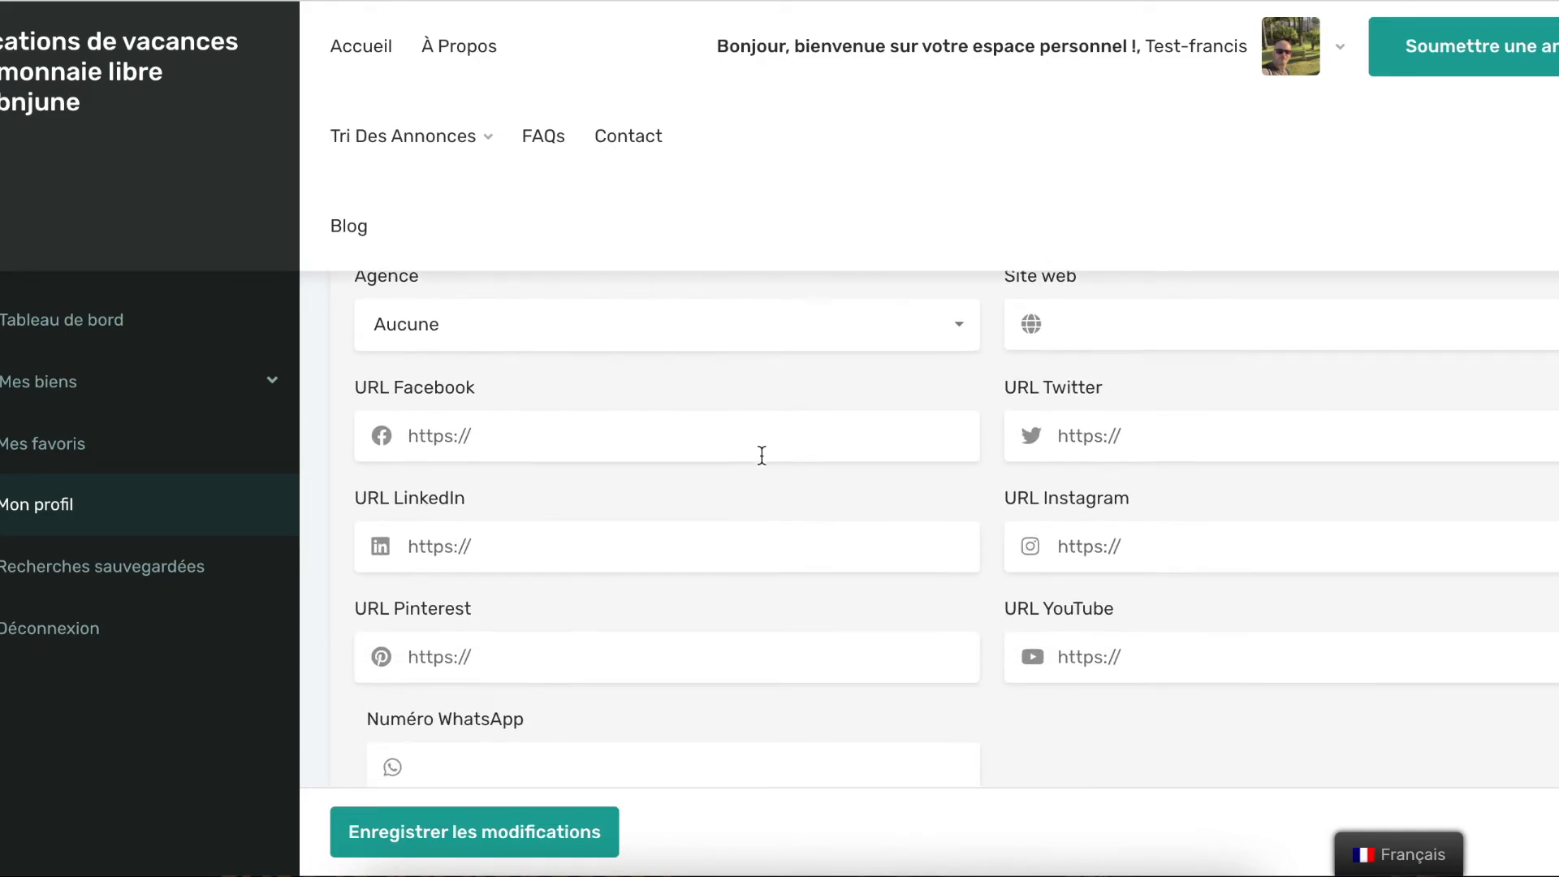
scroll(727, 357, down, 1)
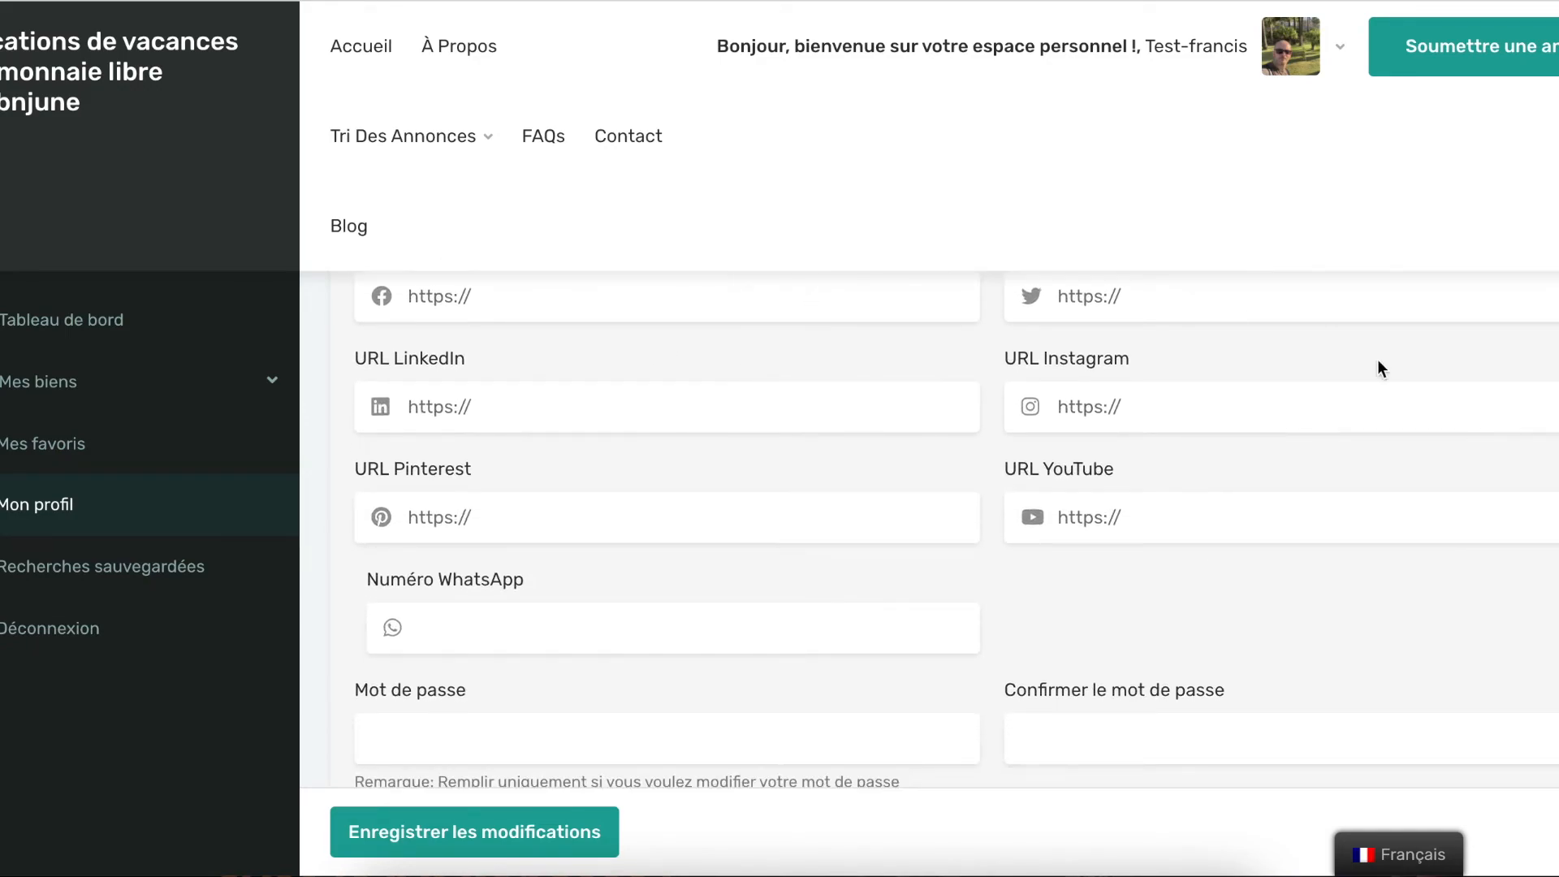
scroll(1149, 439, down, 1)
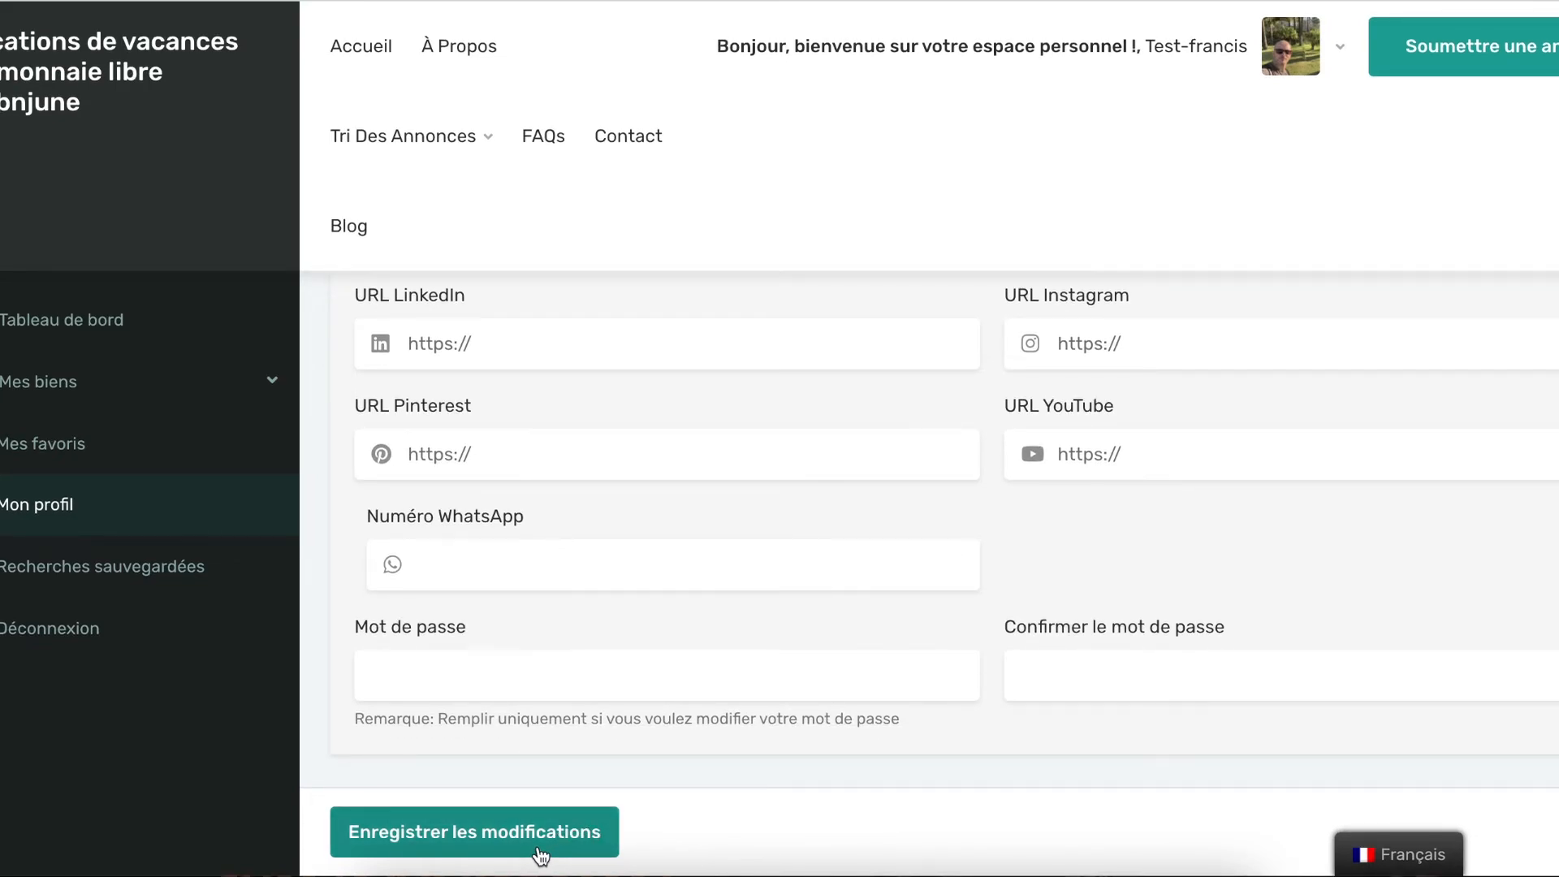
click(111, 319)
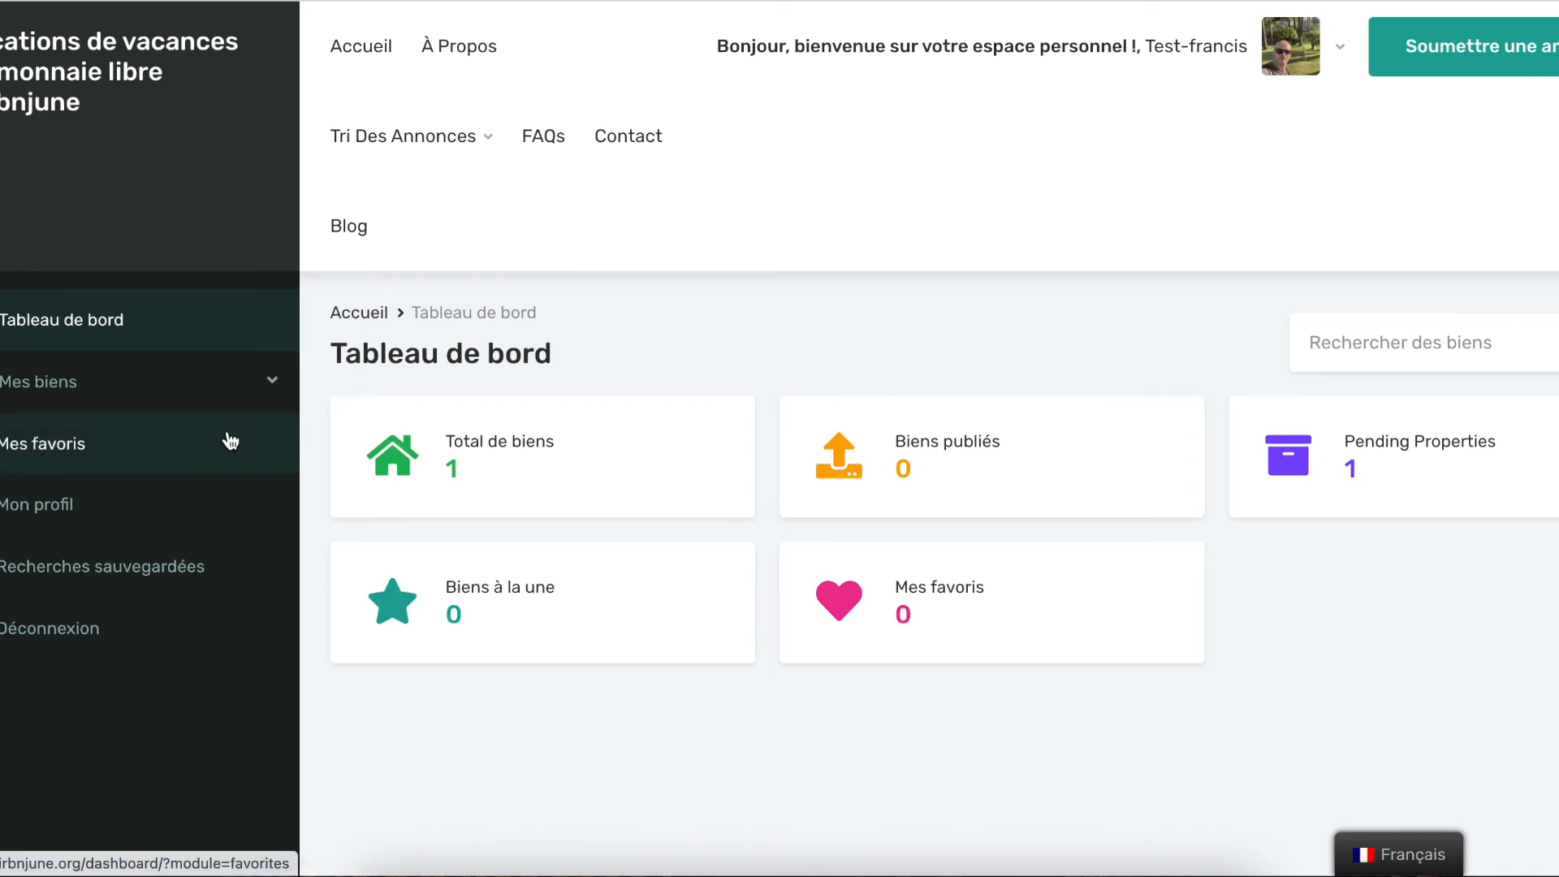
Check Maison Brignoles shows 'En attente de relecture' in Mes biens, then go home via the logo
click(255, 390)
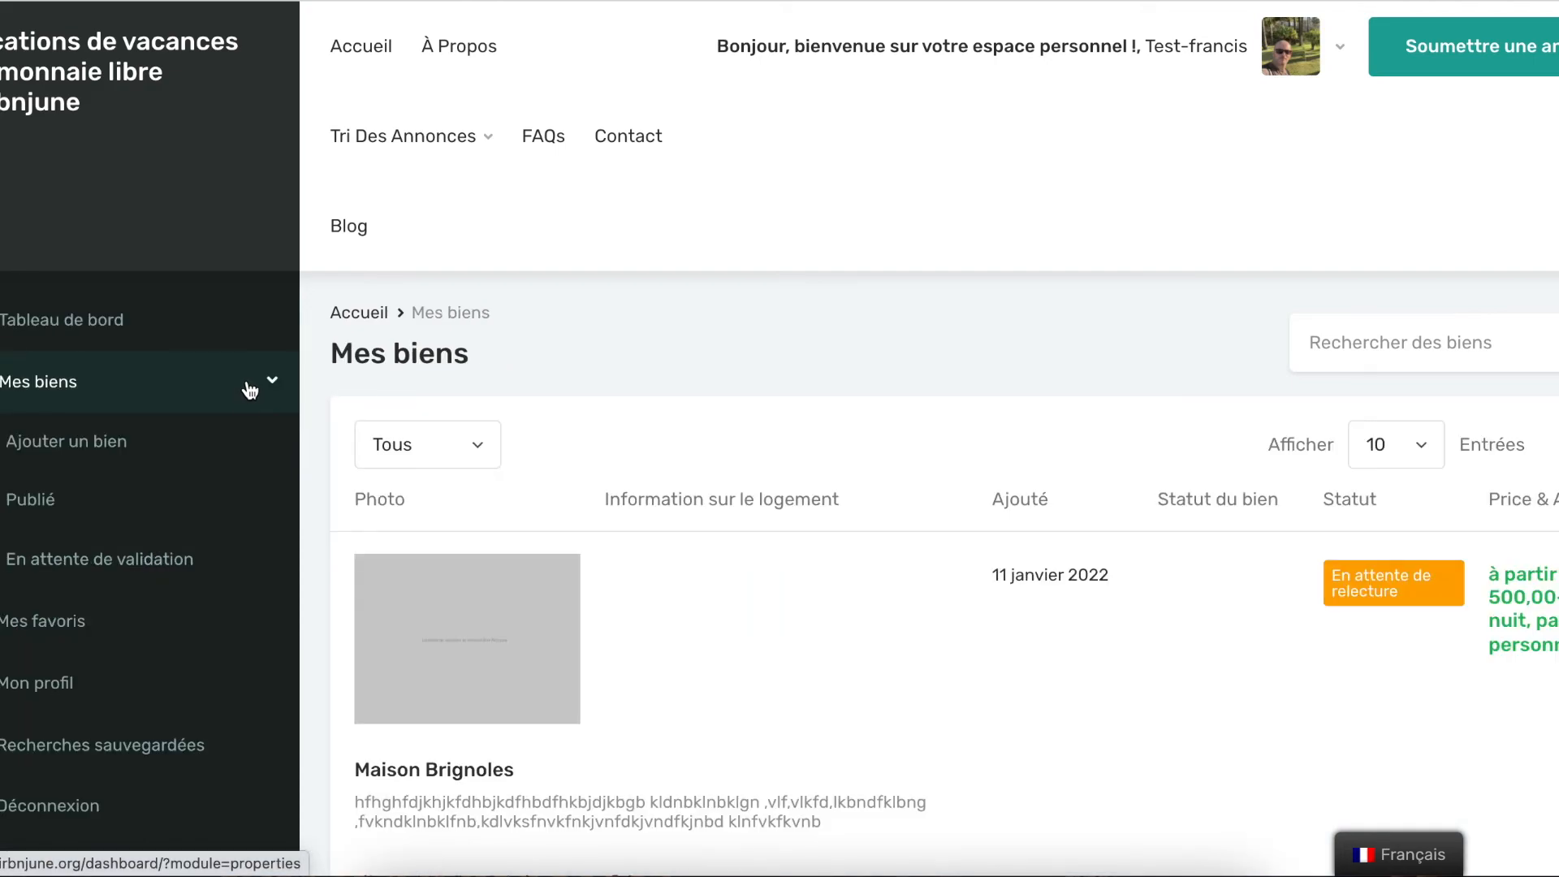
scroll(921, 641, down, 3)
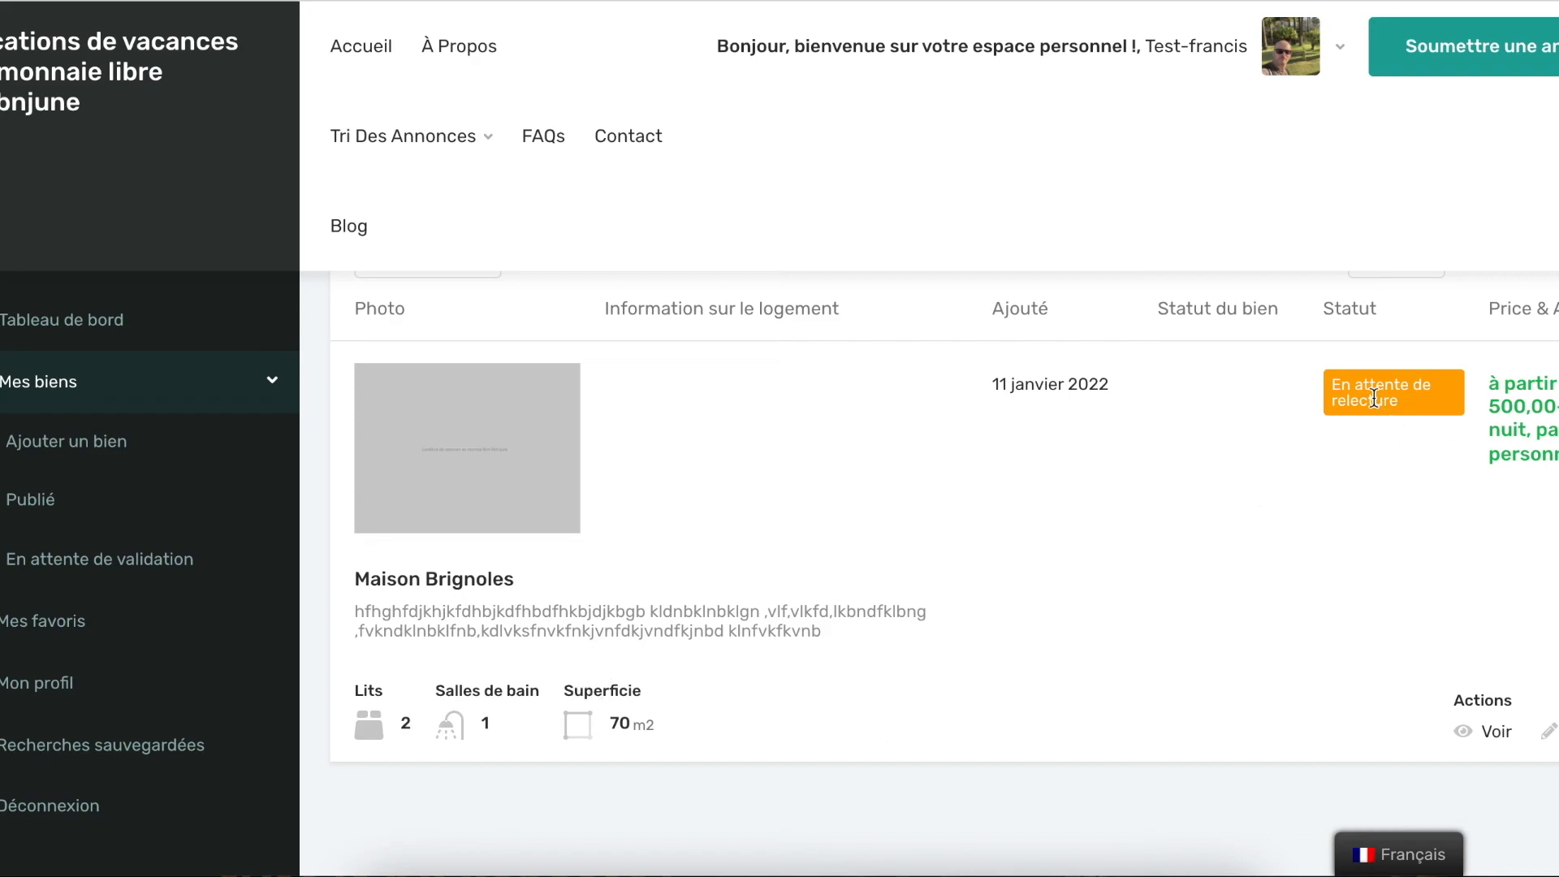
triple_click(1350, 393)
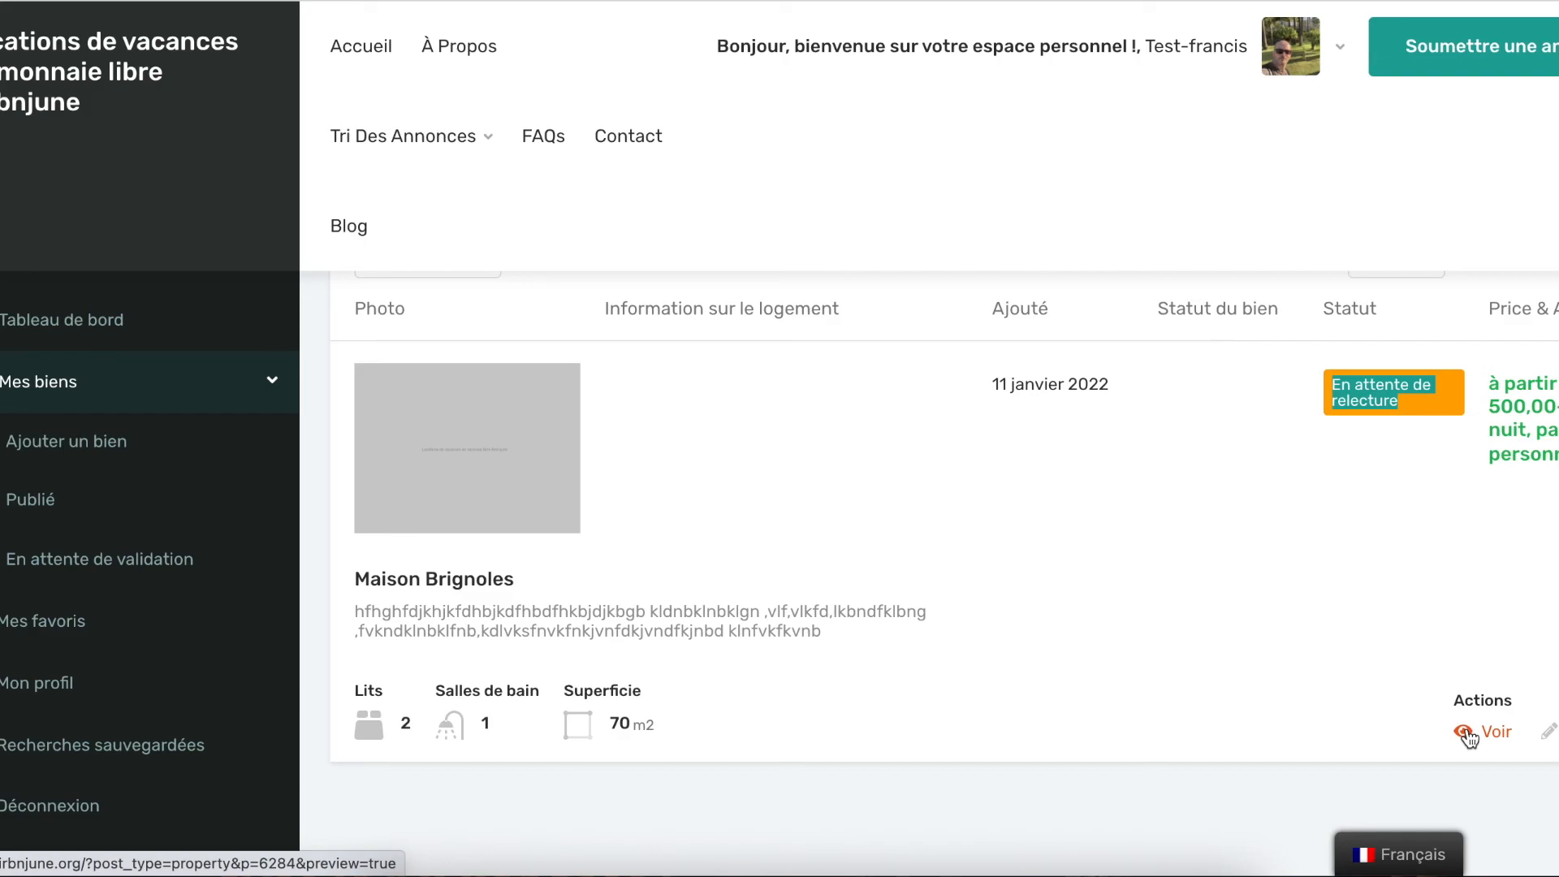
click(1260, 534)
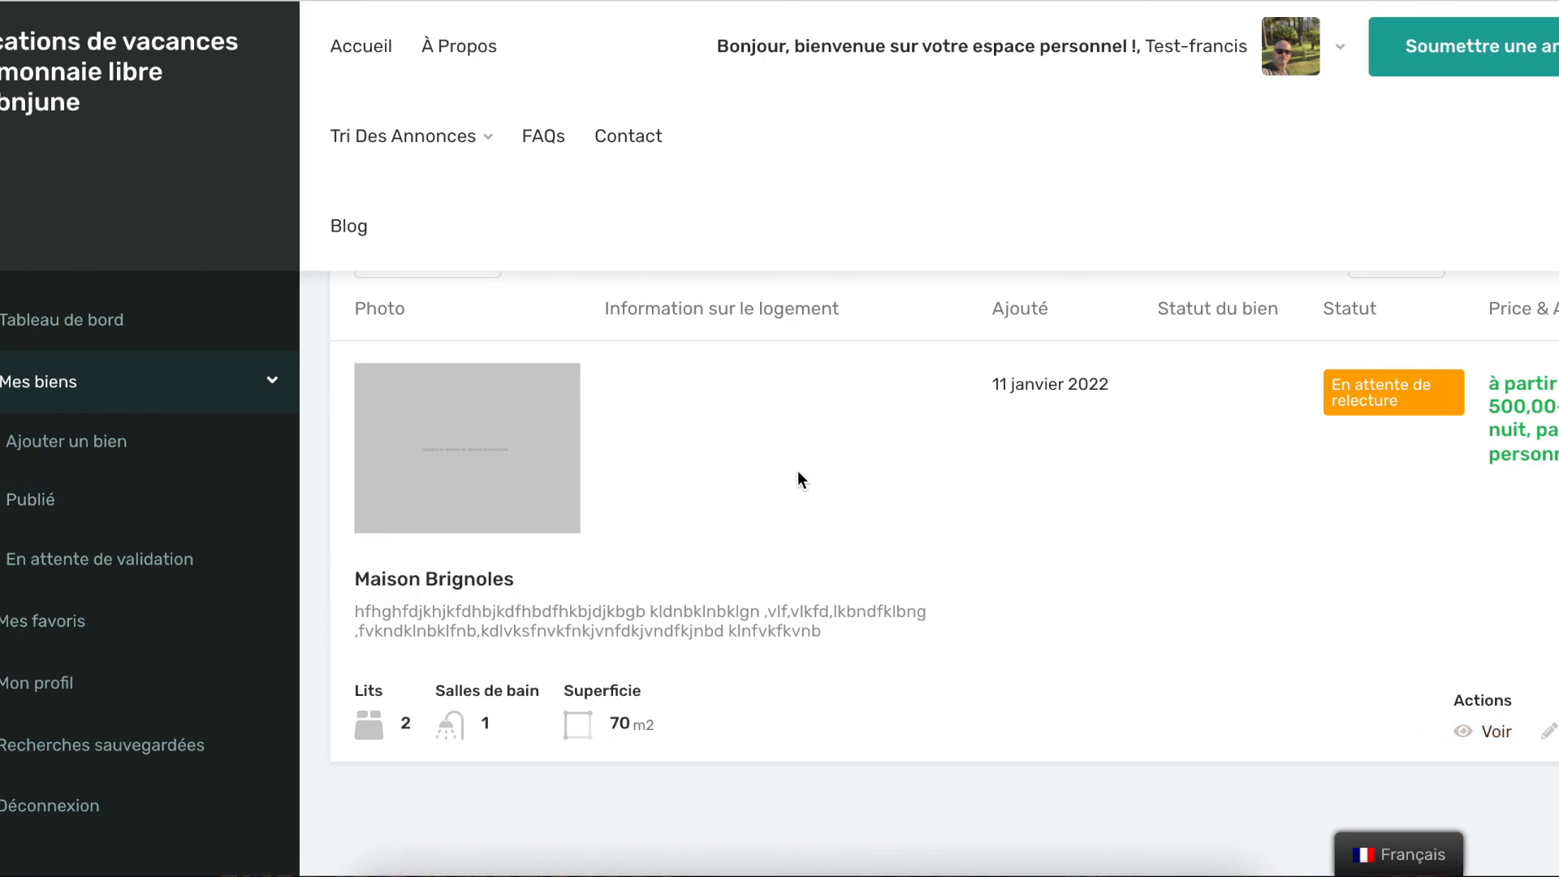
scroll(1039, 460, up, 2)
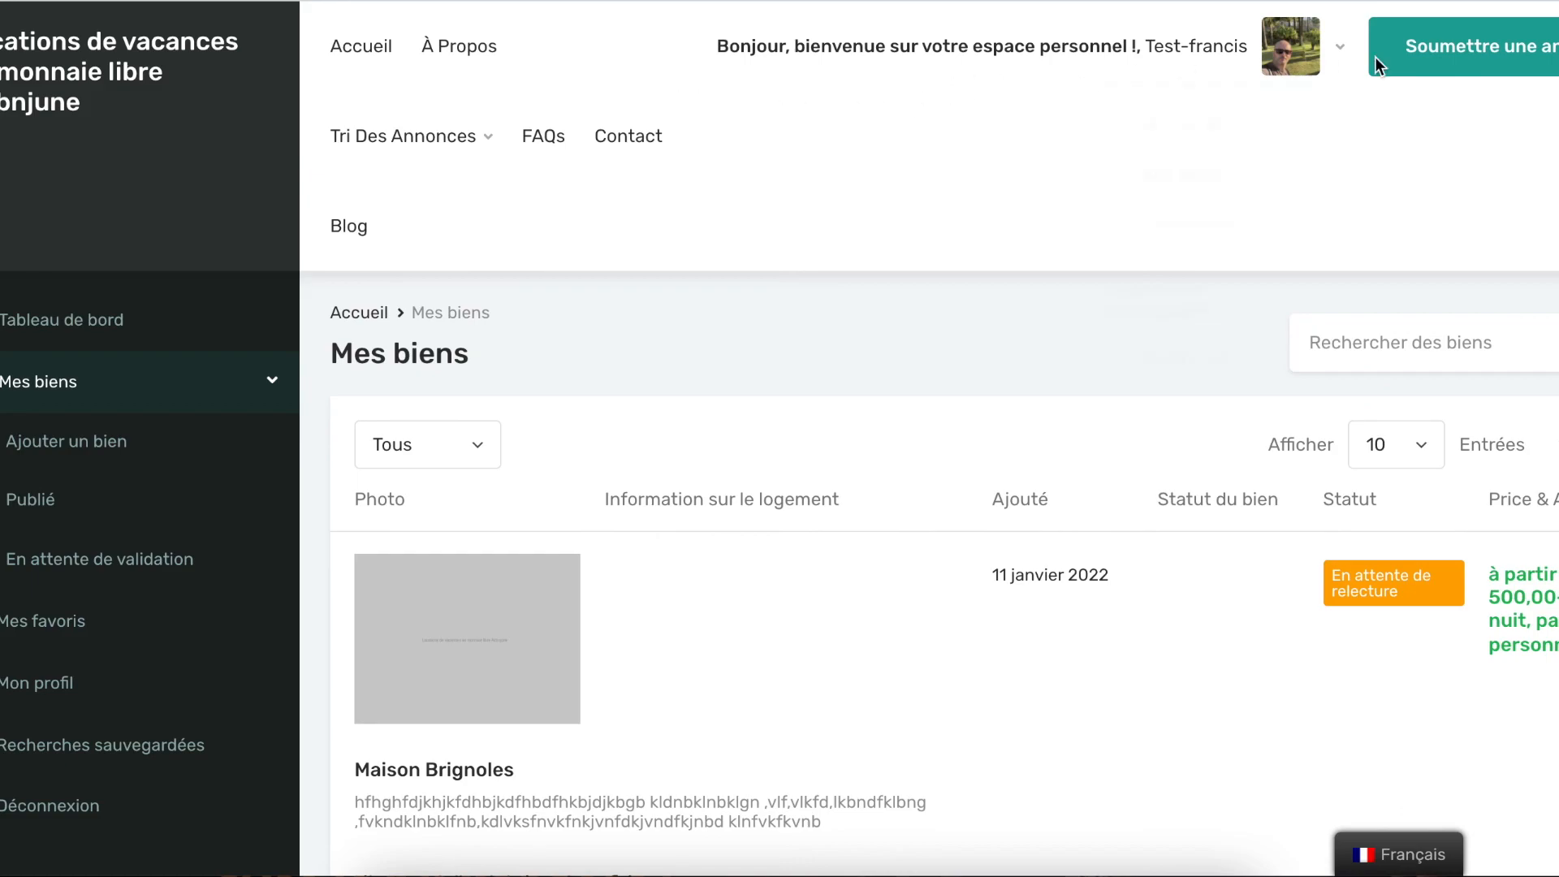
click(344, 55)
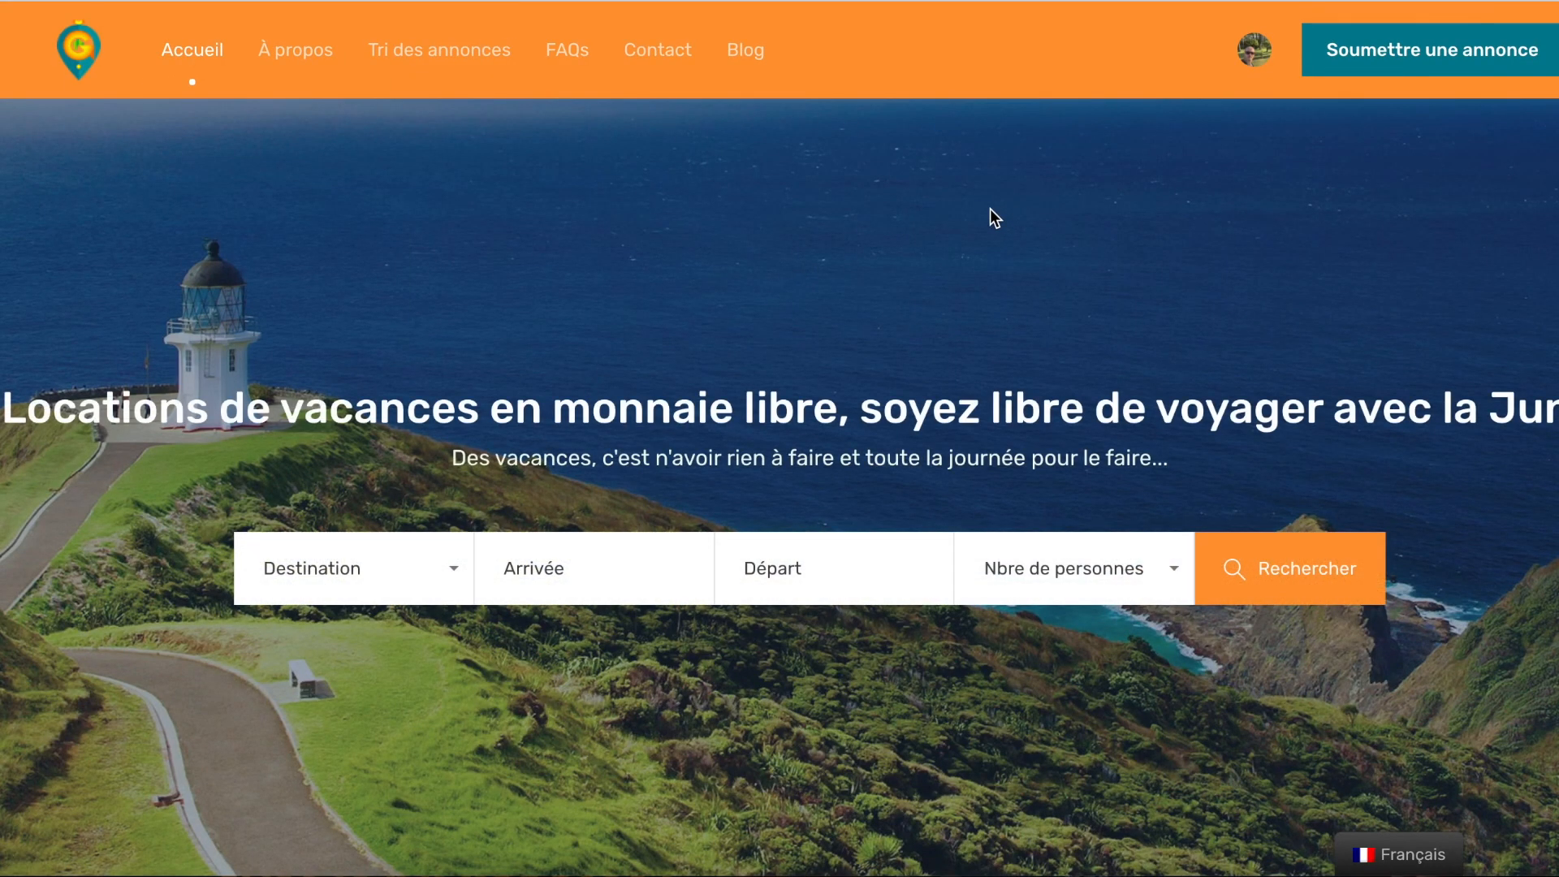